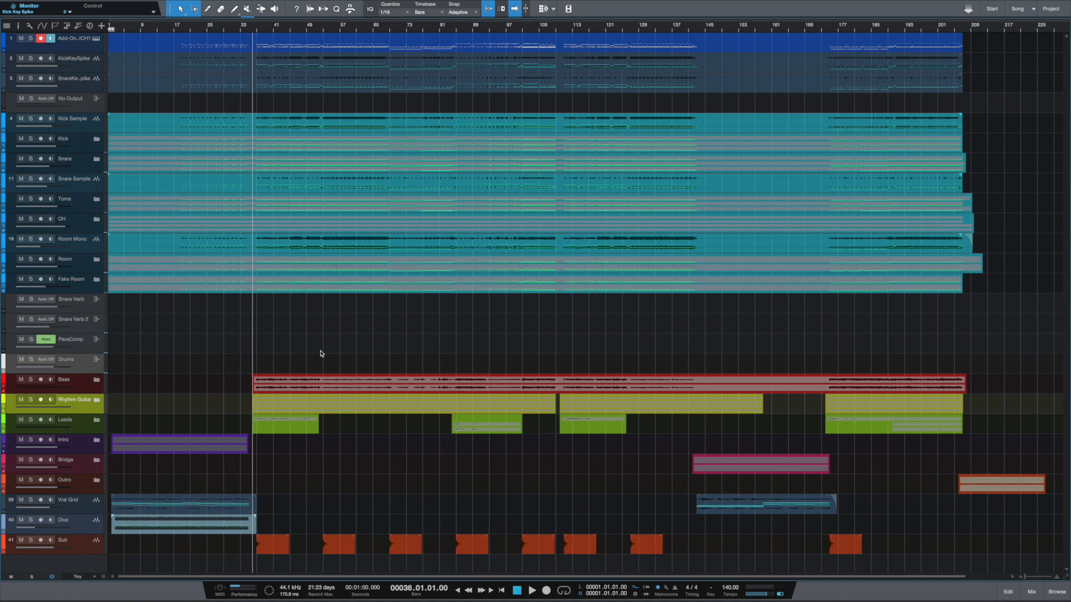
# Play the full mix, solo the Rhythm Guitar folder track, and play the soloed guitars from about bar 69
pyautogui.press('space')
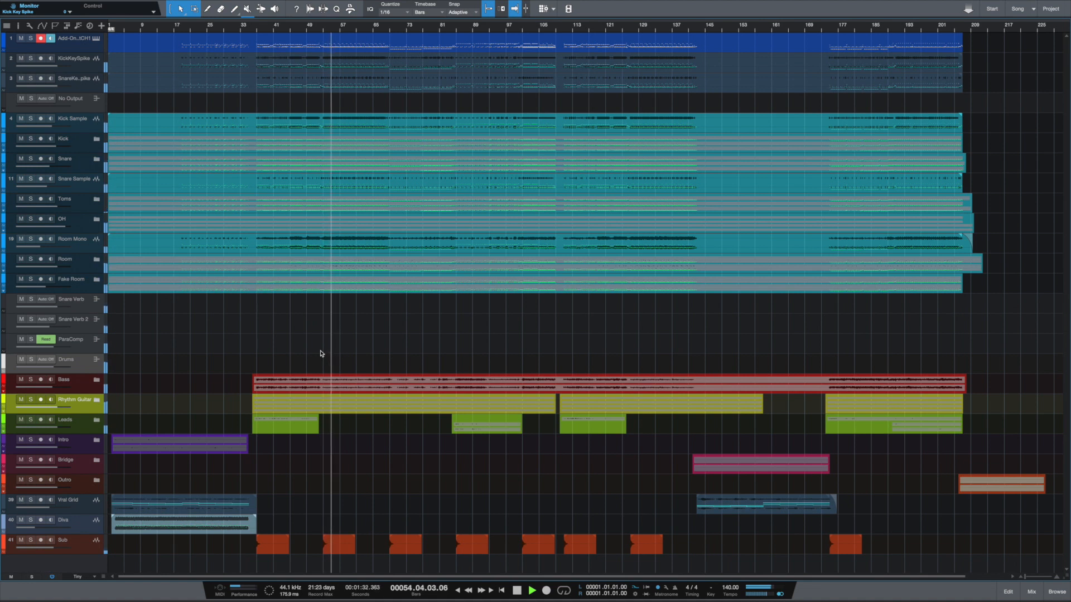
pyautogui.click(31, 401)
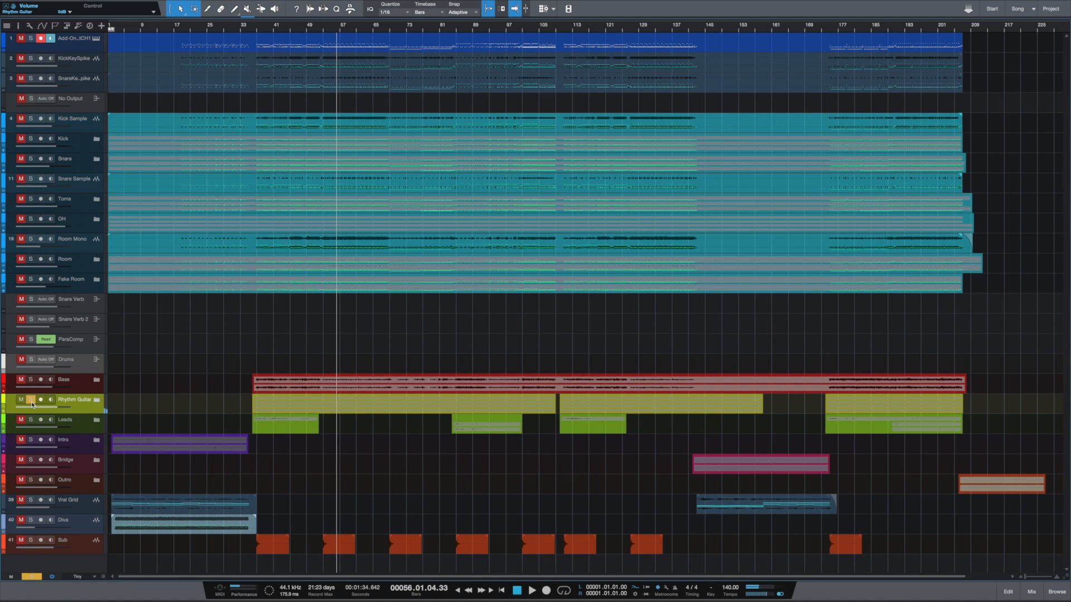
pyautogui.press('space')
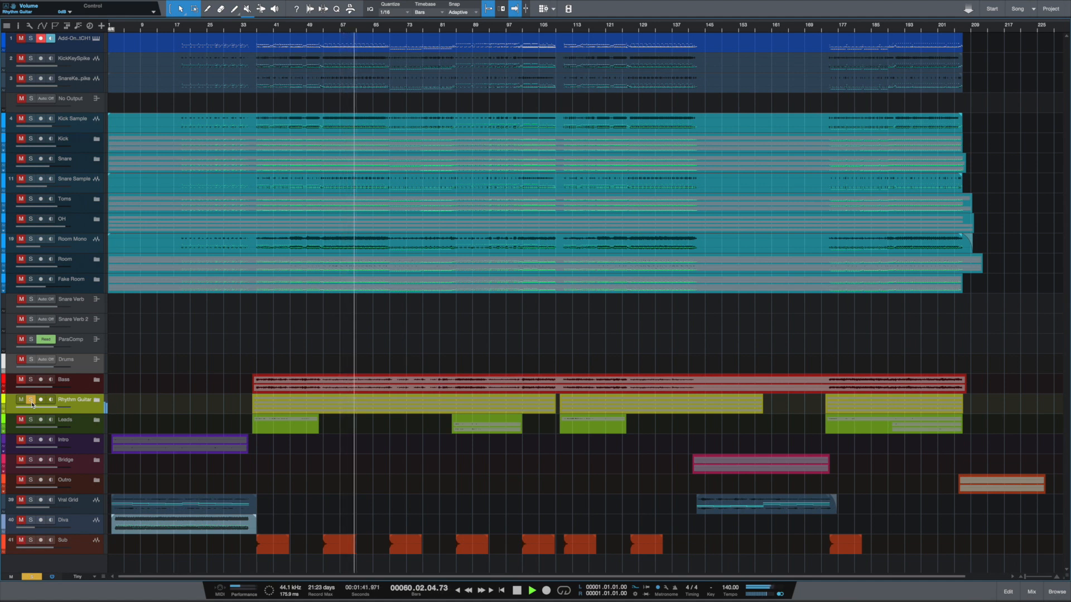
pyautogui.click(389, 29)
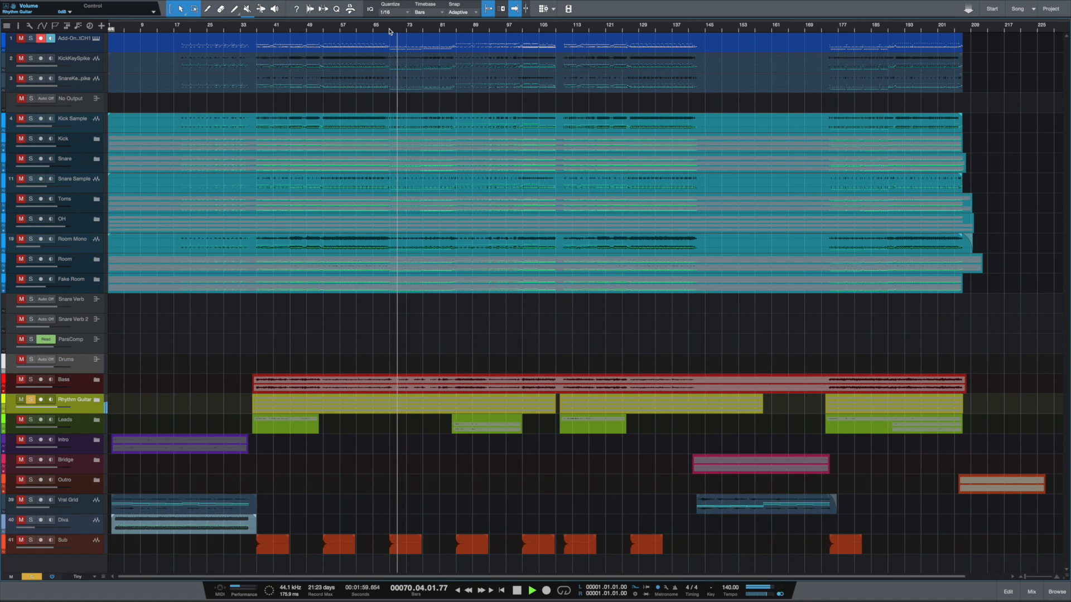
# Zoom the arrangement to the Rhythm Guitar track, expand its folder to show the individual guitar tracks, and stop playback
pyautogui.click(369, 412)
pyautogui.hotkey('shift', 's')
pyautogui.click(422, 456)
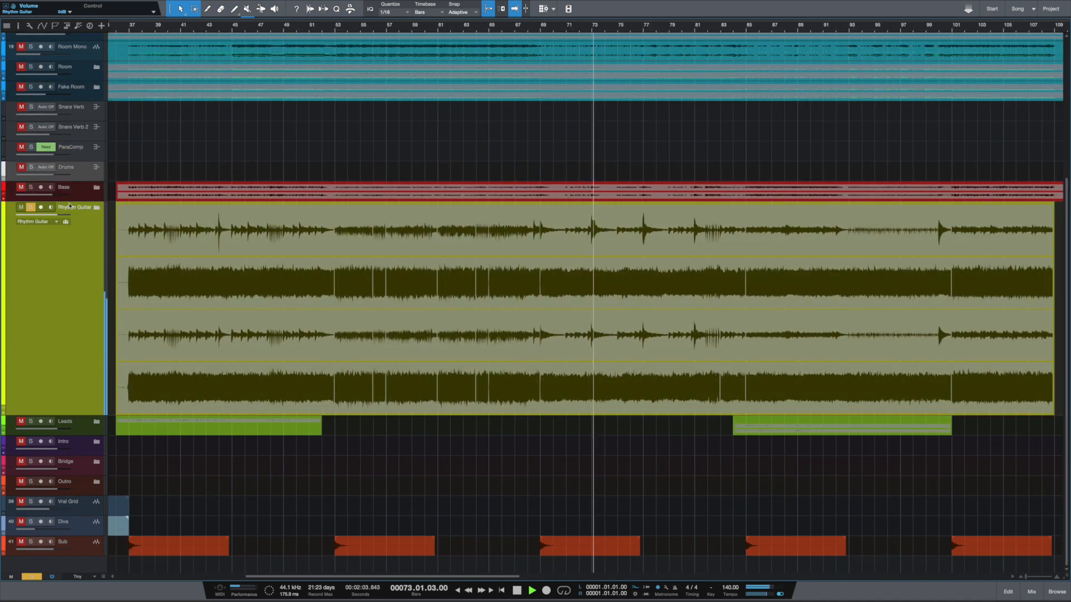
pyautogui.click(97, 207)
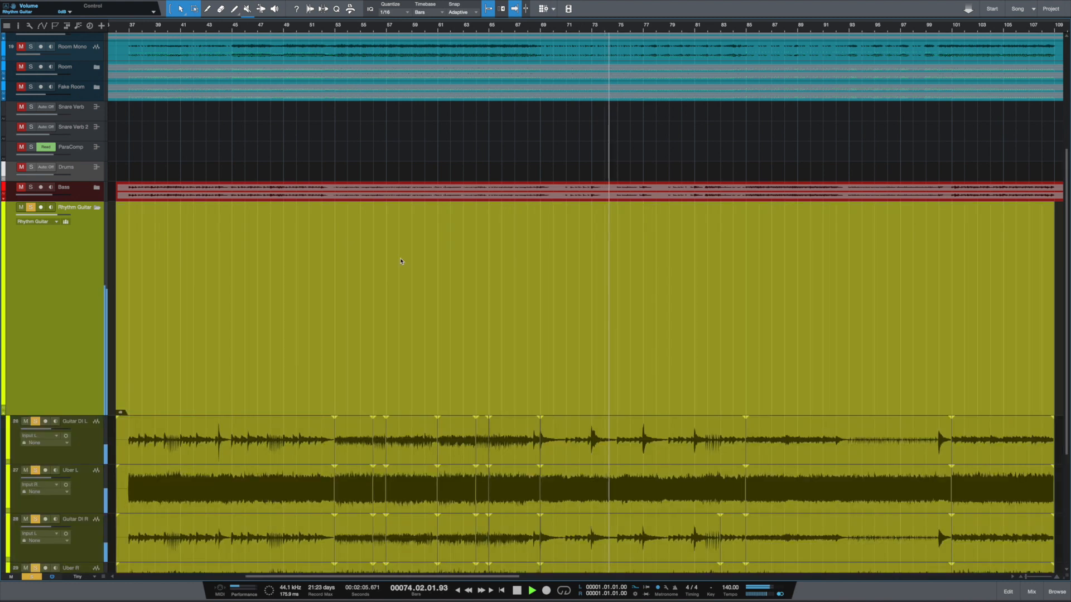
pyautogui.scroll(-1, 527, 283)
pyautogui.press('space')
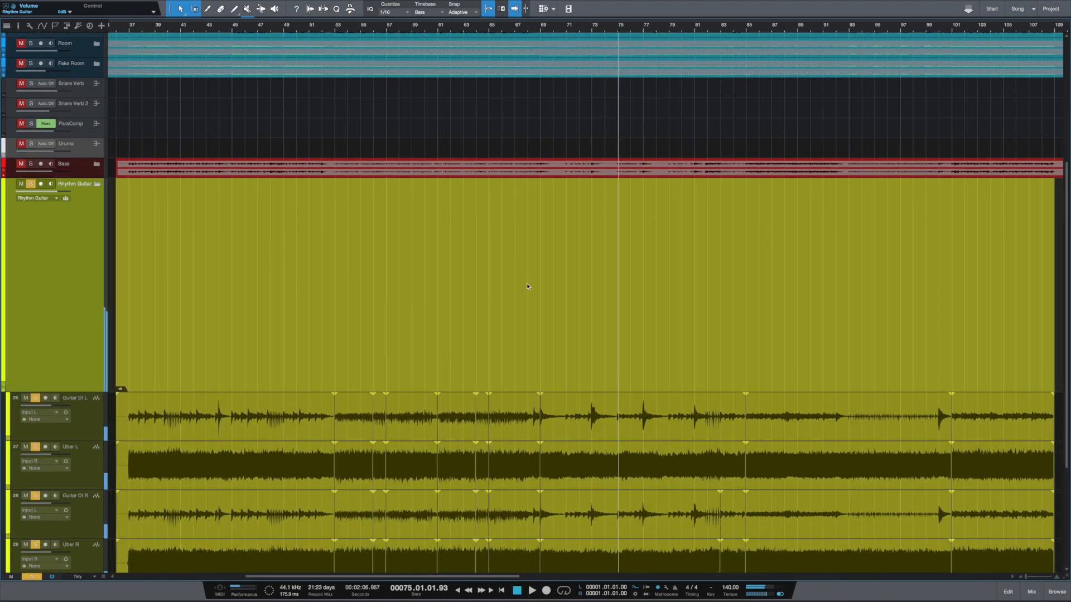
pyautogui.scroll(-3, 527, 285)
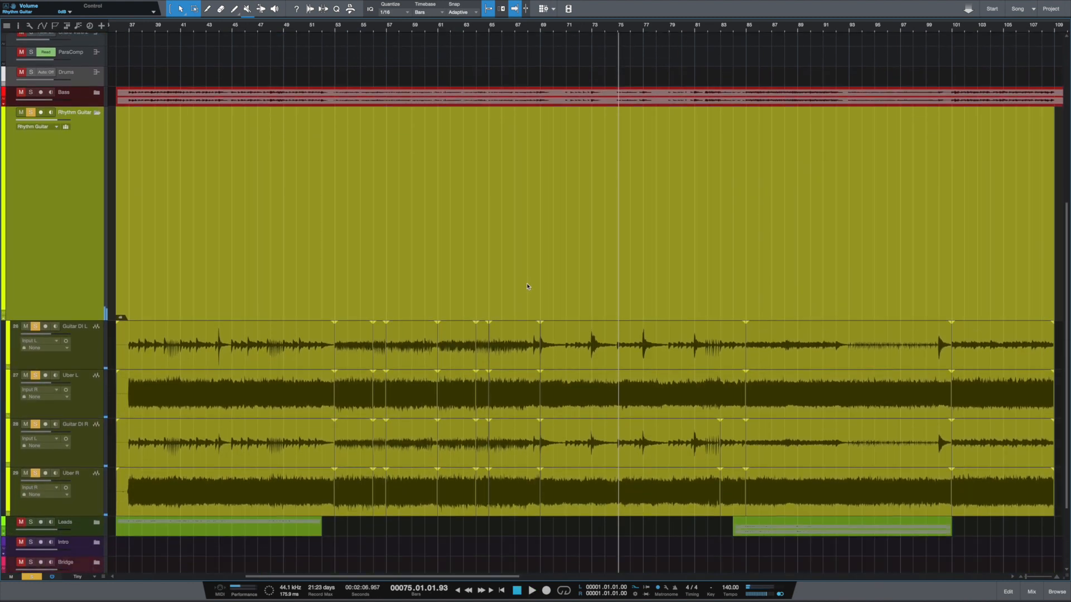
# Show the mixer console and take Guitar DI L and Guitar DI R out of solo
pyautogui.press('F3')
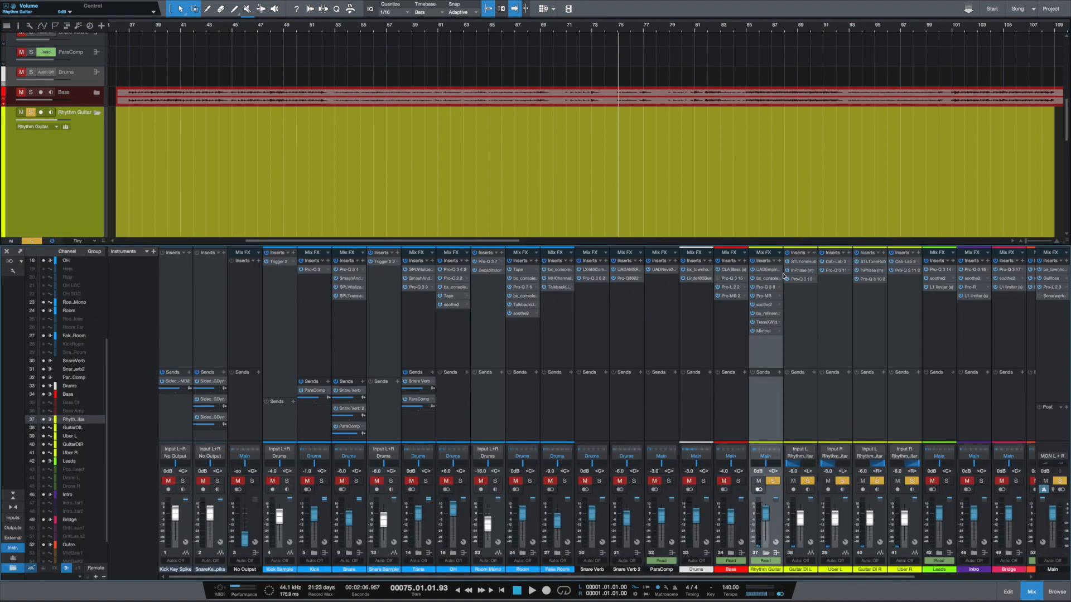
pyautogui.hscroll(4, 813, 405)
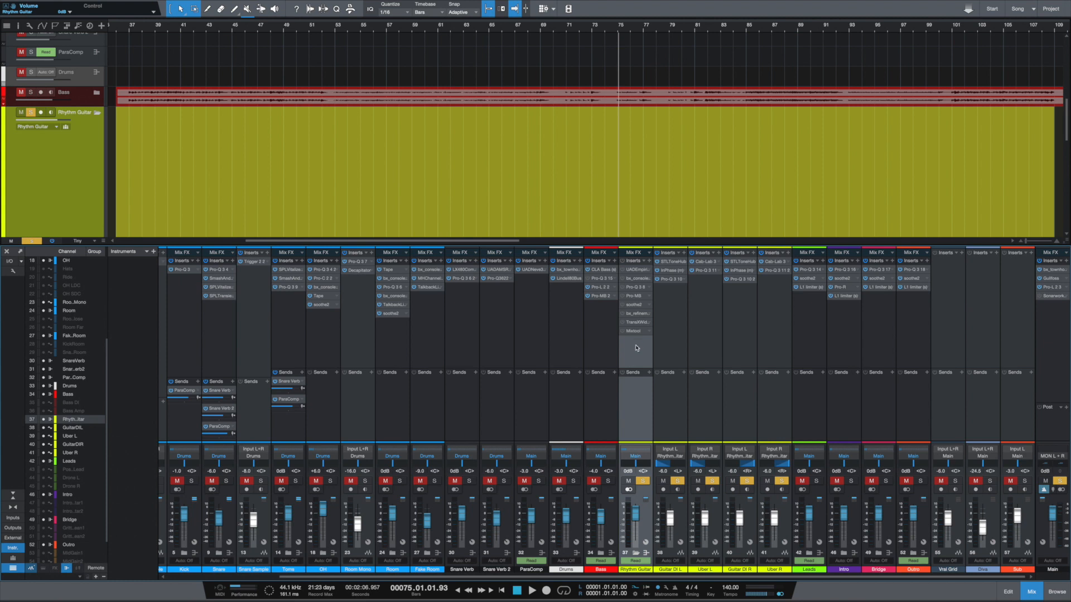
pyautogui.click(677, 481)
pyautogui.click(747, 481)
pyautogui.click(747, 482)
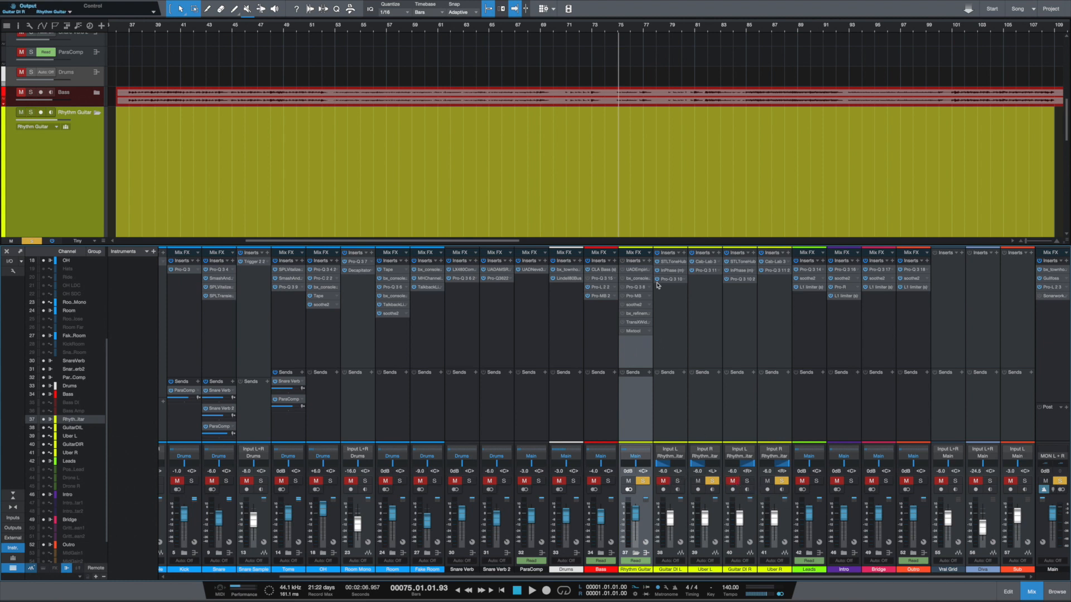
# Bypass InPhase and Pro-Q 3 on both Guitar DI channels, and Pro-Q 3 on Uber L and Uber R
pyautogui.click(657, 271)
pyautogui.click(657, 280)
pyautogui.click(727, 272)
pyautogui.click(727, 280)
pyautogui.click(692, 271)
pyautogui.click(762, 270)
# Select the Uber L and Uber R channels and listen to them from bar 69
pyautogui.click(787, 526)
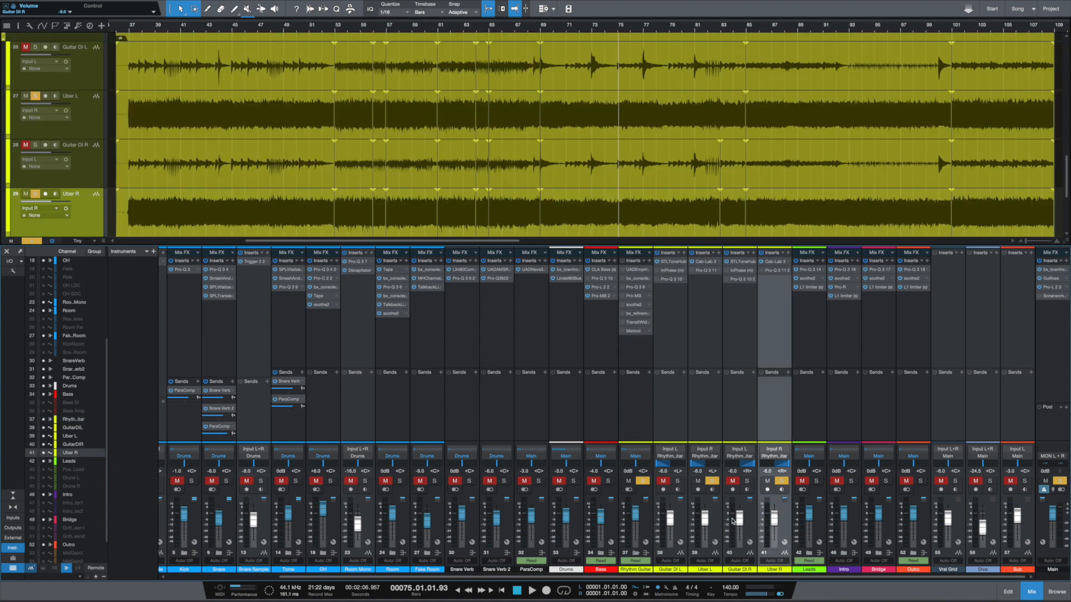
pyautogui.click(718, 522)
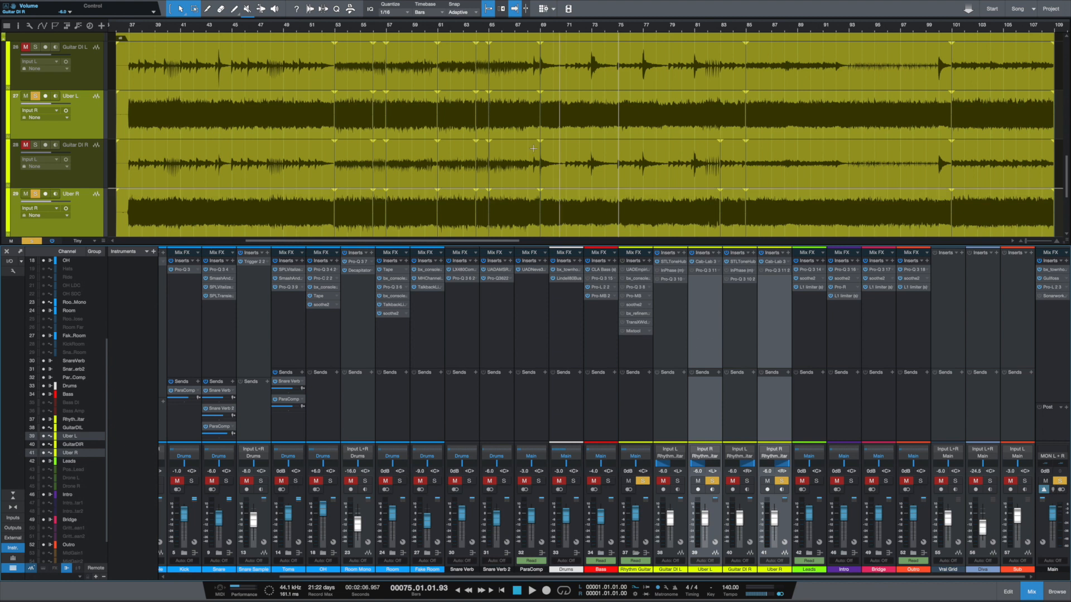
pyautogui.click(542, 31)
pyautogui.press('space')
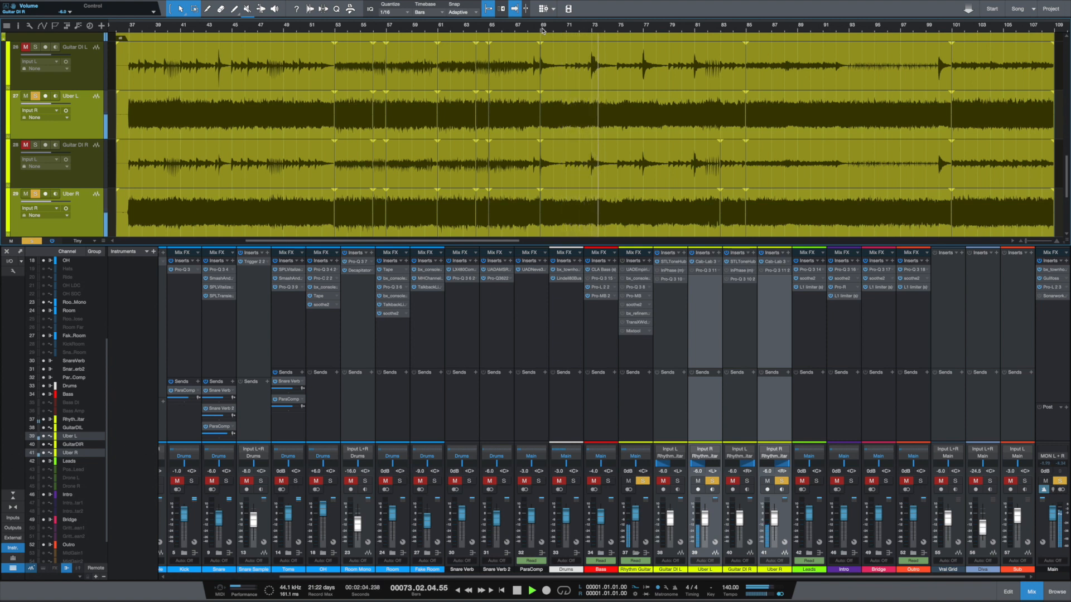
pyautogui.press('space')
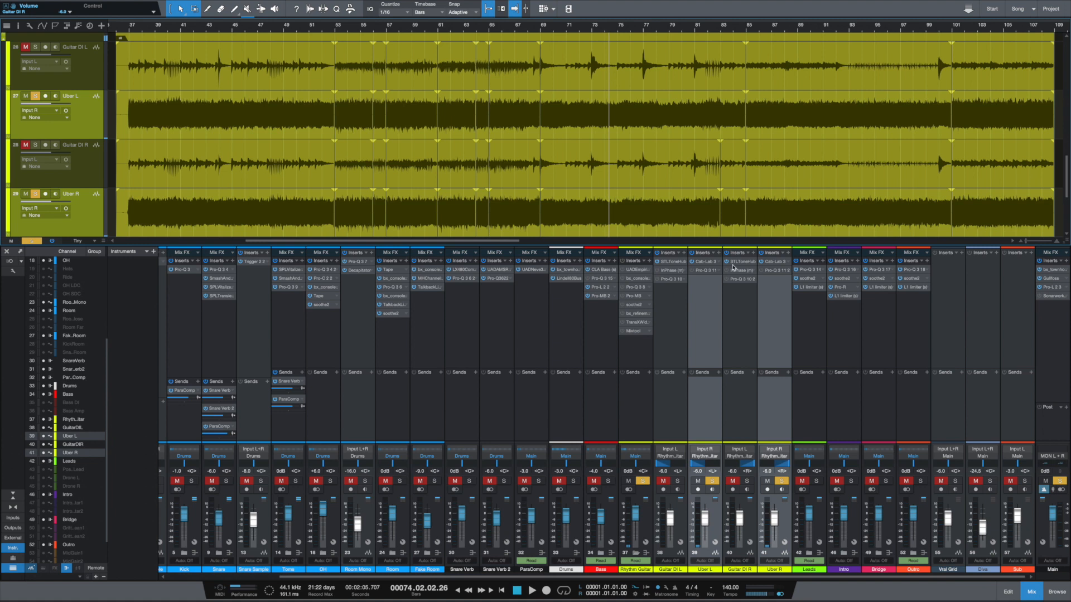
# Look at the STL ToneHub amp settings on the Guitar DI L channel and close the plugin
pyautogui.click(674, 266)
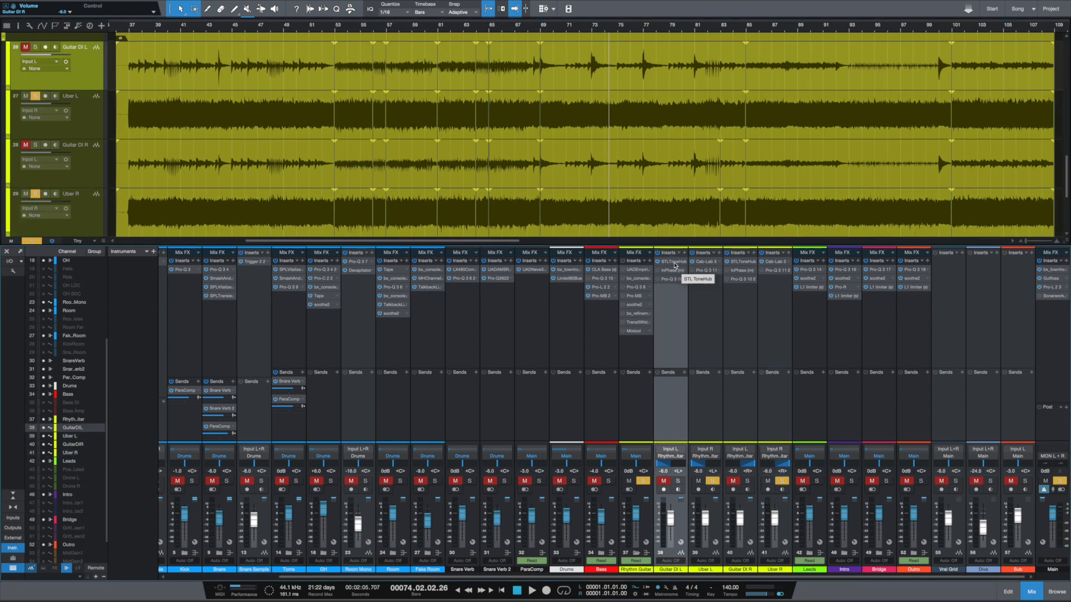
pyautogui.doubleClick(674, 266)
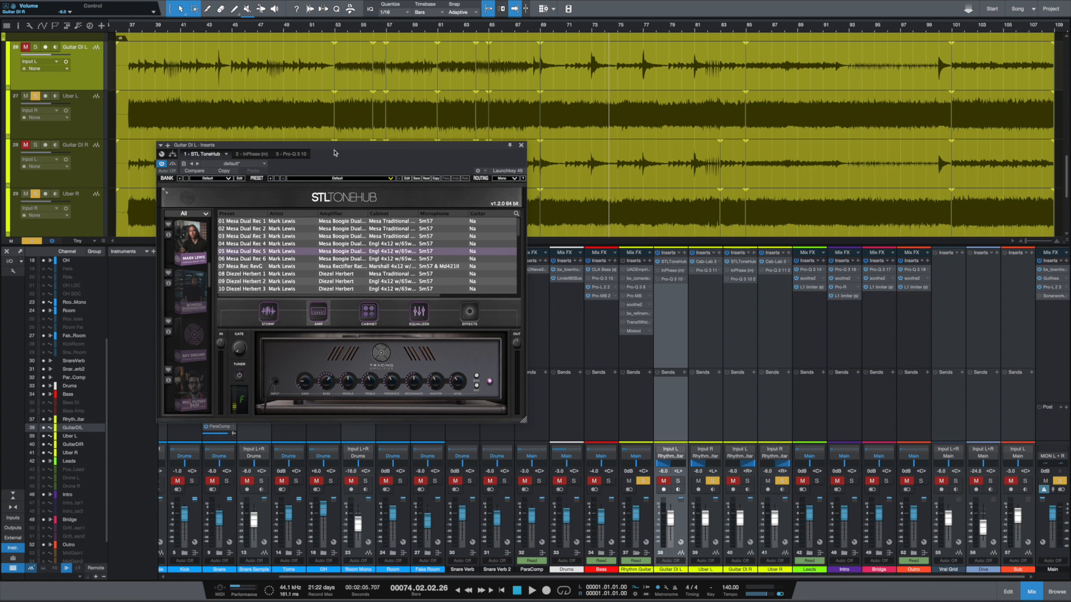
pyautogui.moveTo(334, 146); pyautogui.dragTo(456, 149)
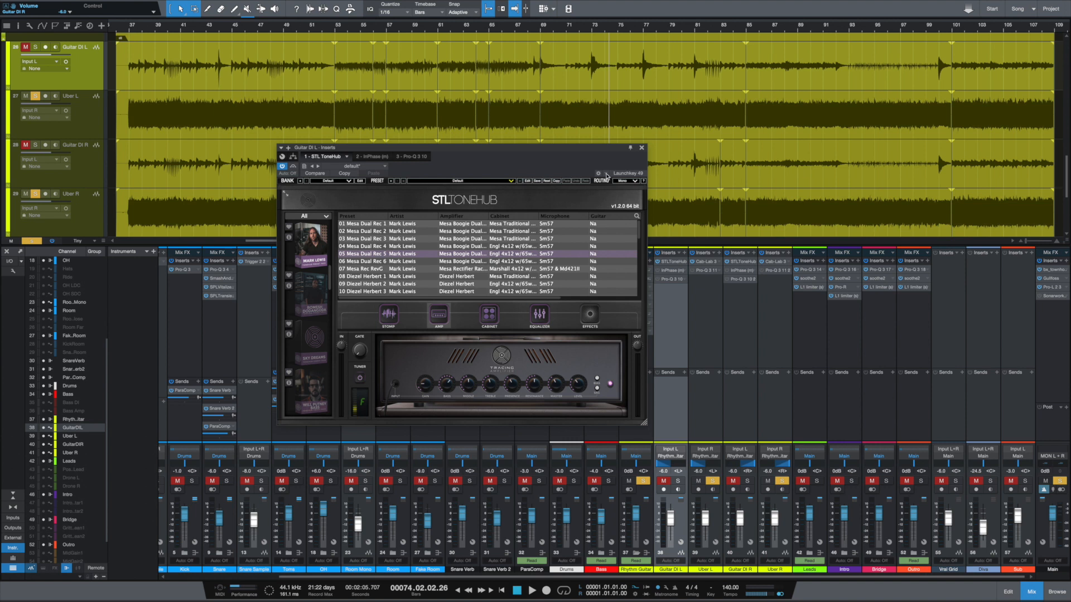
pyautogui.click(641, 148)
# Switch the solo from Uber L and Uber R to both Guitar DI channels, play them, and return the playhead to bar 69
pyautogui.click(713, 481)
pyautogui.click(782, 481)
pyautogui.click(748, 481)
pyautogui.click(678, 481)
pyautogui.press('space')
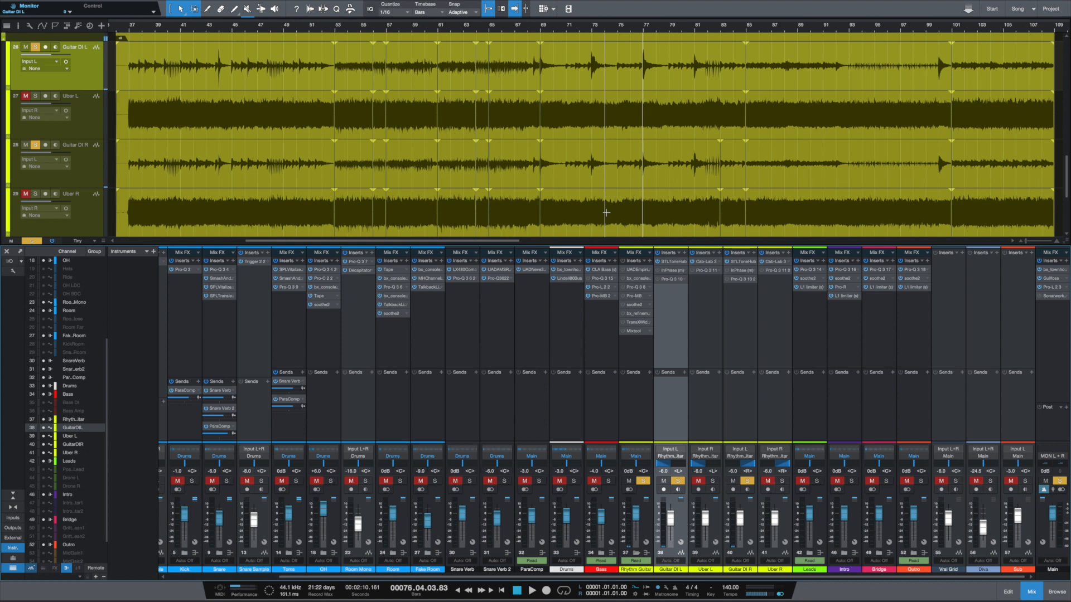
pyautogui.click(541, 31)
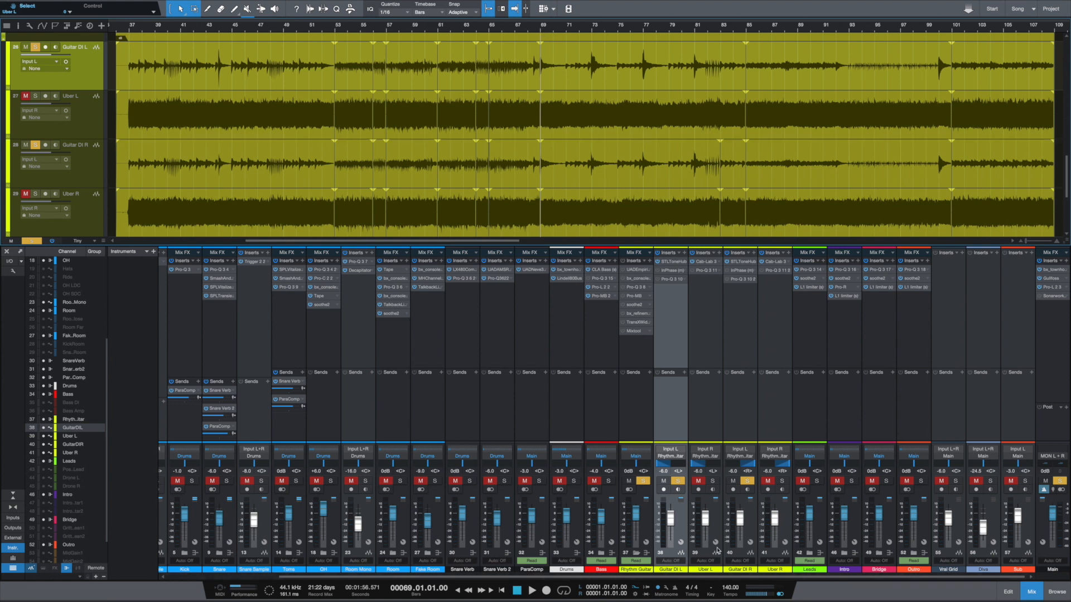
# Solo Uber L and Uber R again, and lower the faders of both Guitar DI channels together to minus infinity
pyautogui.click(713, 481)
pyautogui.click(782, 481)
pyautogui.click(751, 519)
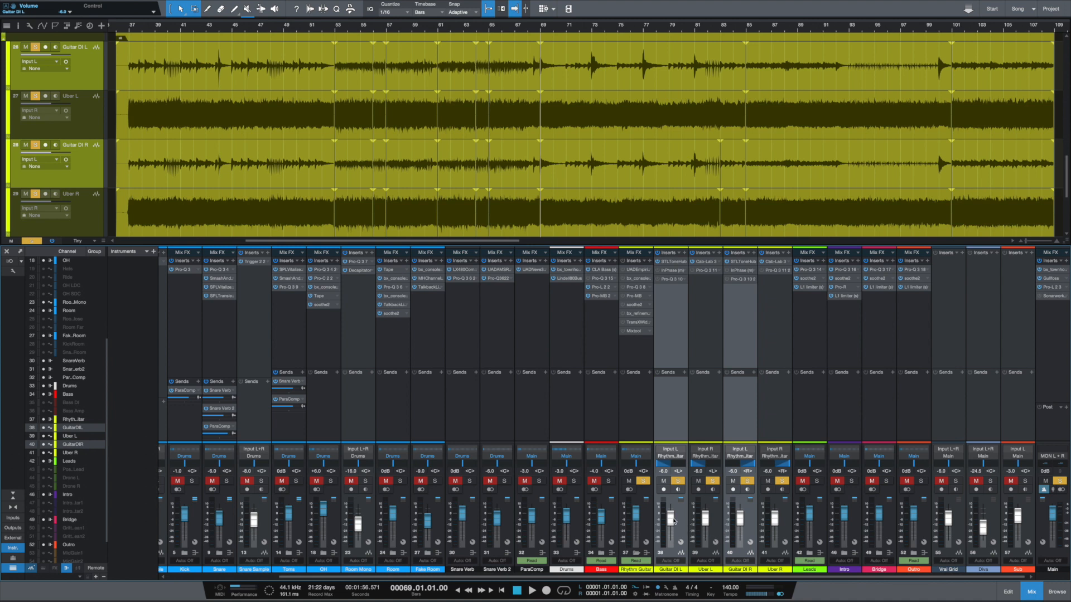
pyautogui.moveTo(674, 522); pyautogui.dragTo(668, 542)
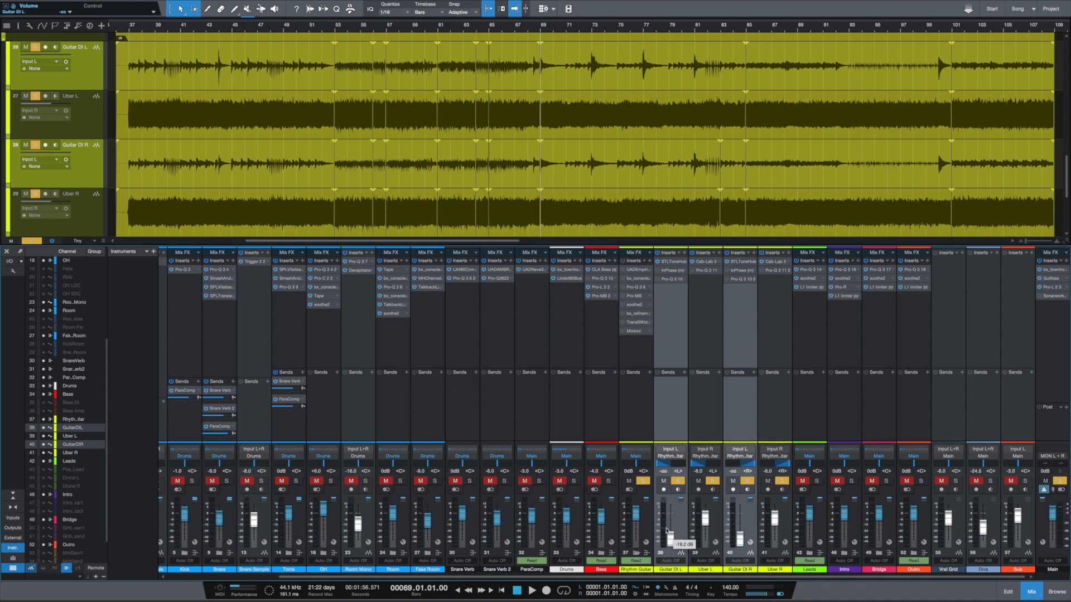
# Play the soloed guitars from bar 65 with both Guitar DI faders kept fully down
pyautogui.click(490, 32)
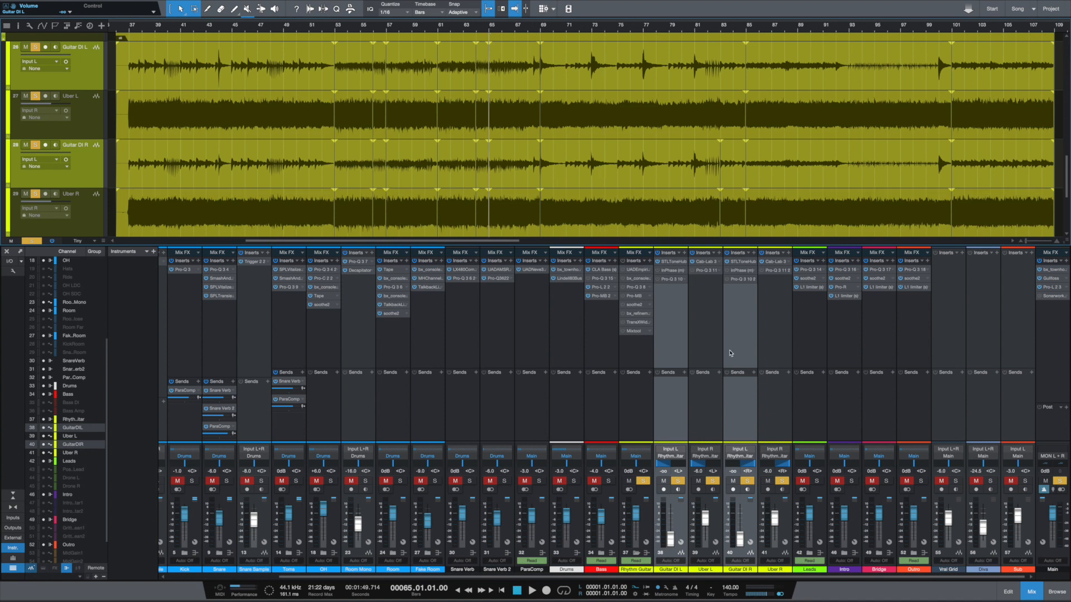
pyautogui.moveTo(671, 540); pyautogui.dragTo(697, 540)
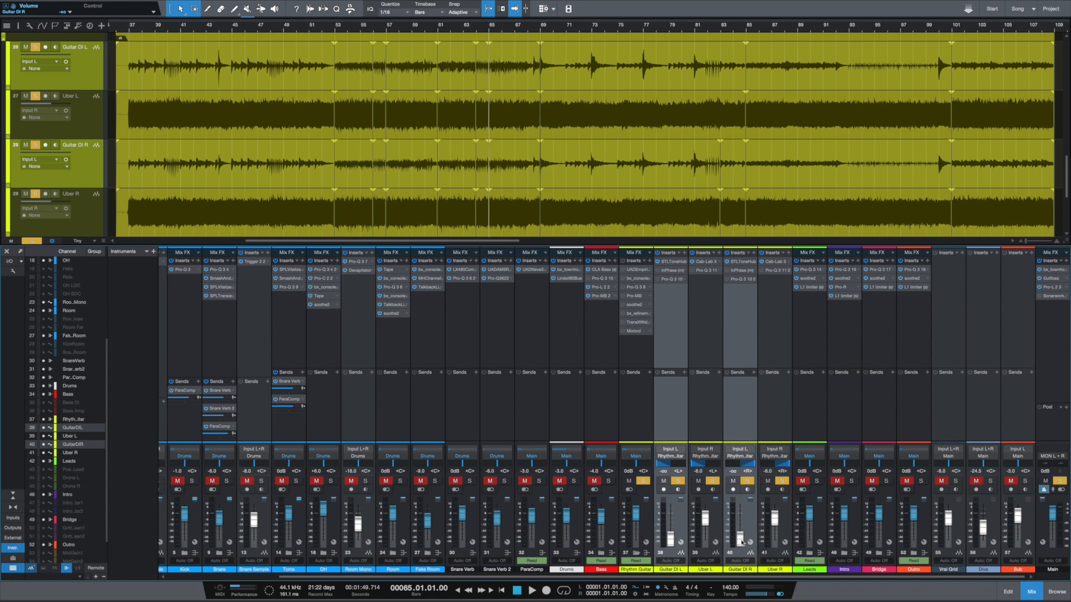
pyautogui.moveTo(742, 543)
pyautogui.mouseDown()
pyautogui.moveTo(741, 492)
pyautogui.moveTo(742, 555)
pyautogui.moveTo(744, 516)
pyautogui.moveTo(739, 541)
pyautogui.mouseUp()
pyautogui.press('space')
pyautogui.press('space')
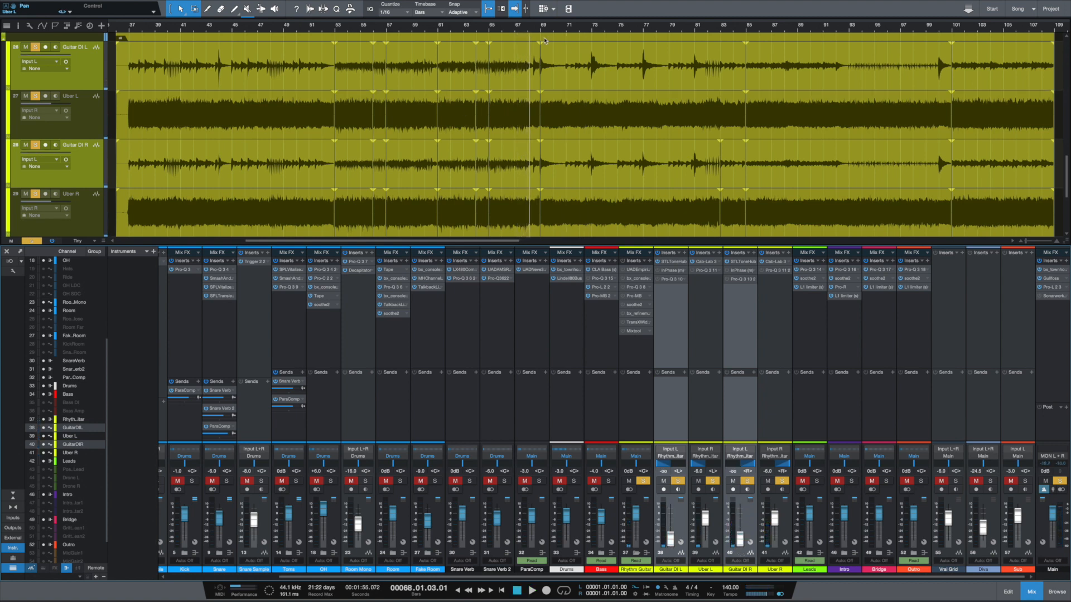
# Play from bar 69 while raising both Guitar DI faders together to -21.4 dB
pyautogui.click(540, 31)
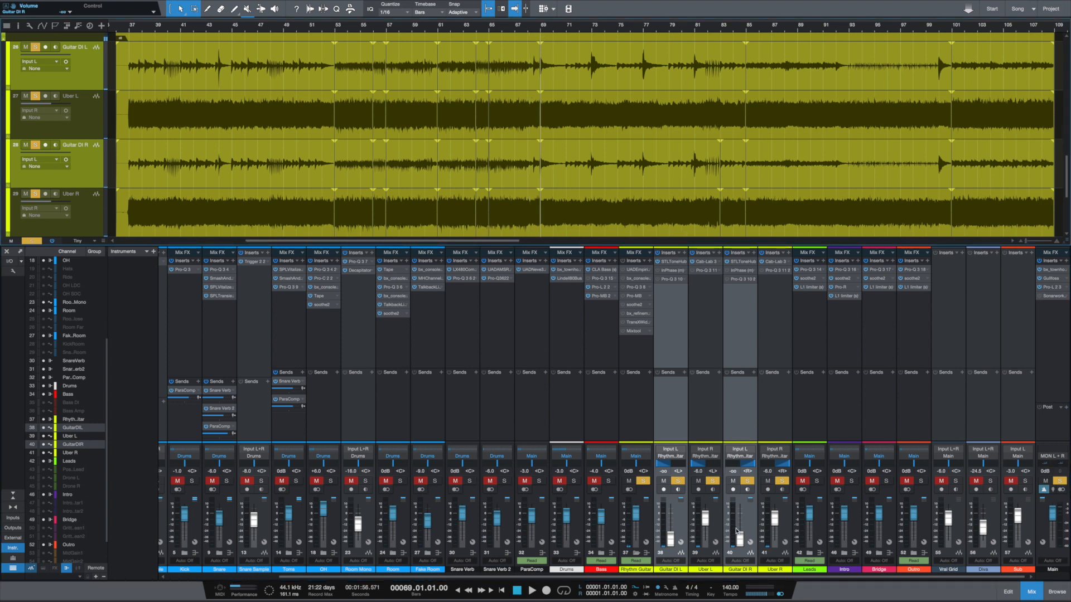
pyautogui.press('space')
pyautogui.moveTo(740, 544)
pyautogui.mouseDown()
pyautogui.moveTo(739, 516)
pyautogui.moveTo(739, 526)
pyautogui.mouseUp()
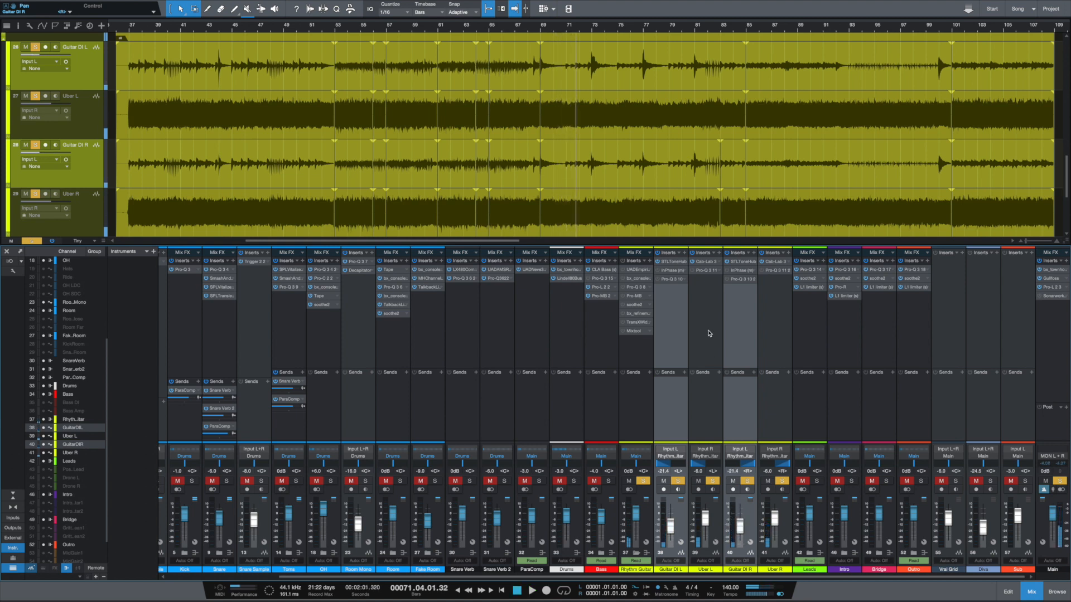
# Enable InPhase on the Guitar DI L channel, look over its delay and phase settings, and close it
pyautogui.click(658, 271)
pyautogui.click(684, 511)
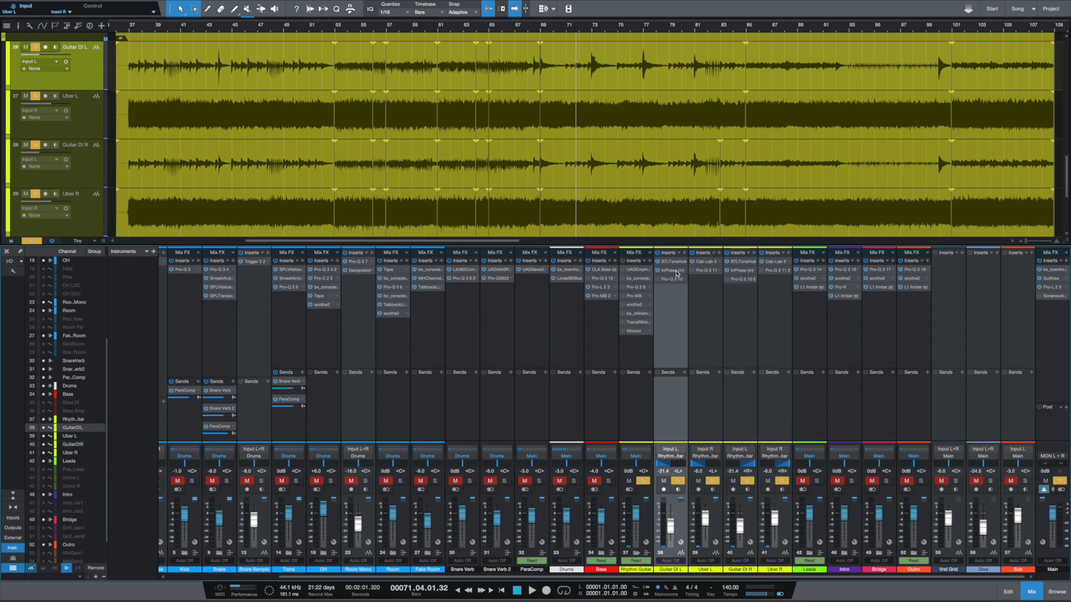
pyautogui.moveTo(877, 93); pyautogui.dragTo(804, 112)
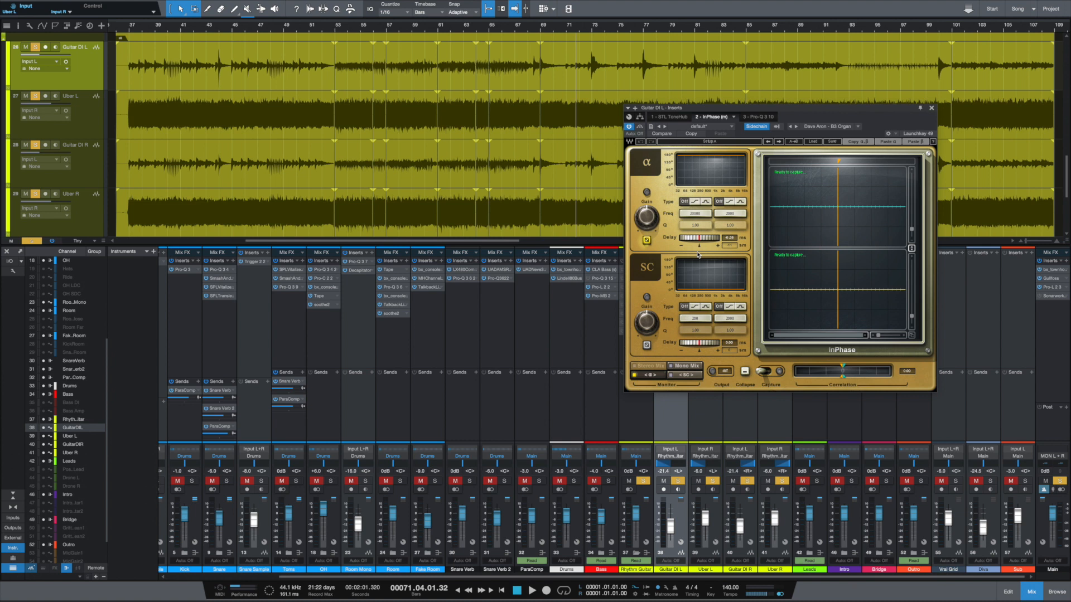
pyautogui.moveTo(811, 112); pyautogui.dragTo(773, 111)
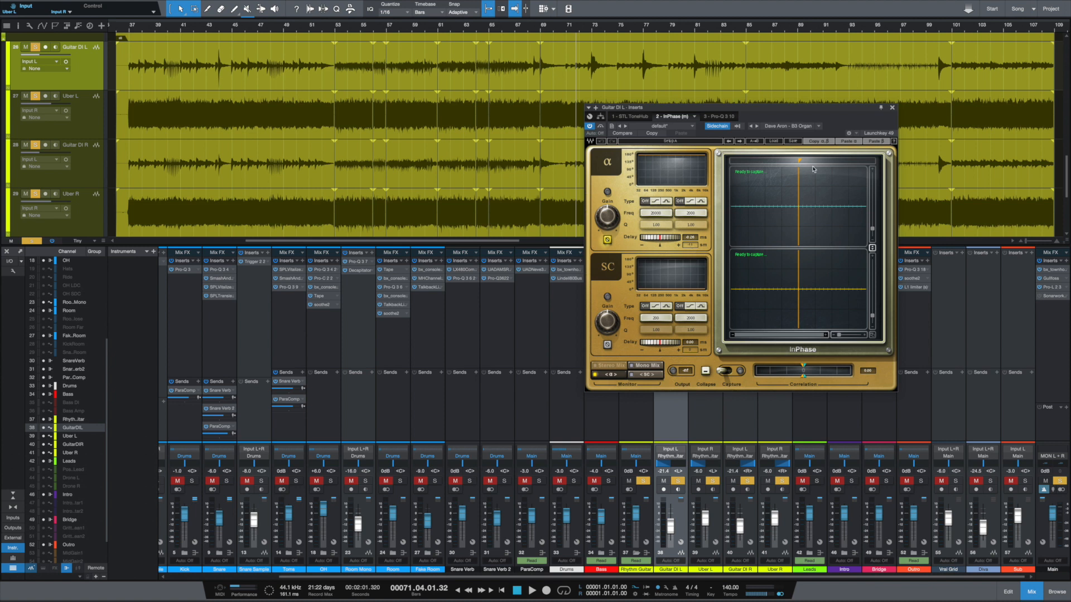
pyautogui.click(892, 107)
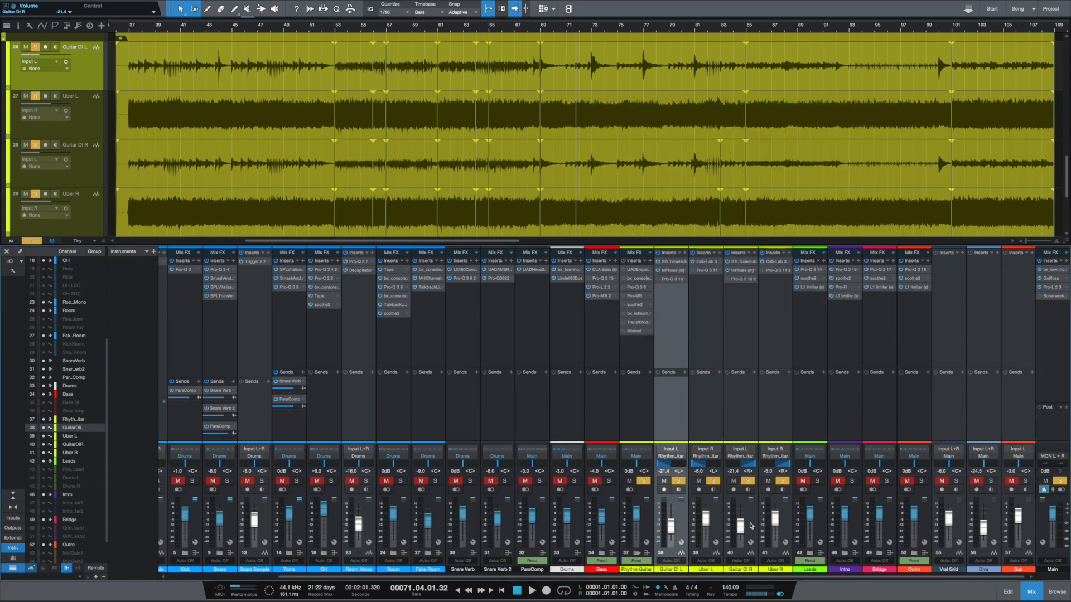
# Lower both Guitar DI faders to minus infinity and raise them to -17.3 dB during playback
pyautogui.moveTo(751, 525); pyautogui.dragTo(754, 534)
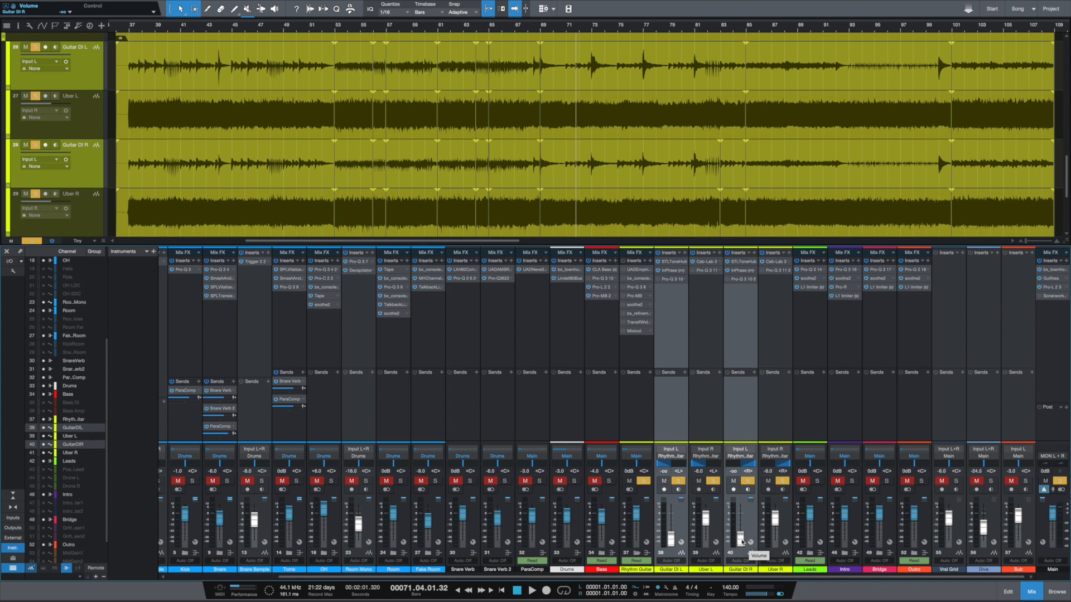
pyautogui.press('space')
pyautogui.moveTo(743, 542)
pyautogui.mouseDown()
pyautogui.moveTo(743, 518)
pyautogui.moveTo(740, 552)
pyautogui.moveTo(741, 519)
pyautogui.moveTo(740, 530)
pyautogui.mouseUp()
pyautogui.press('space')
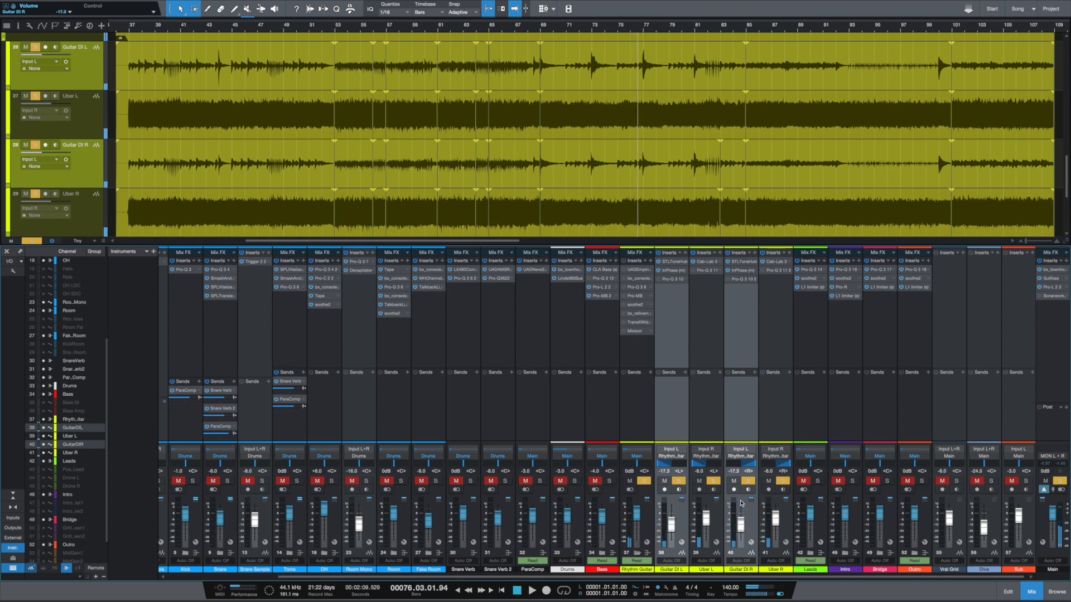
# Set the volume of both Guitar DI channels to -6 dB and select only Guitar DI L
pyautogui.click(735, 471)
pyautogui.write('-6')
pyautogui.press('Return')
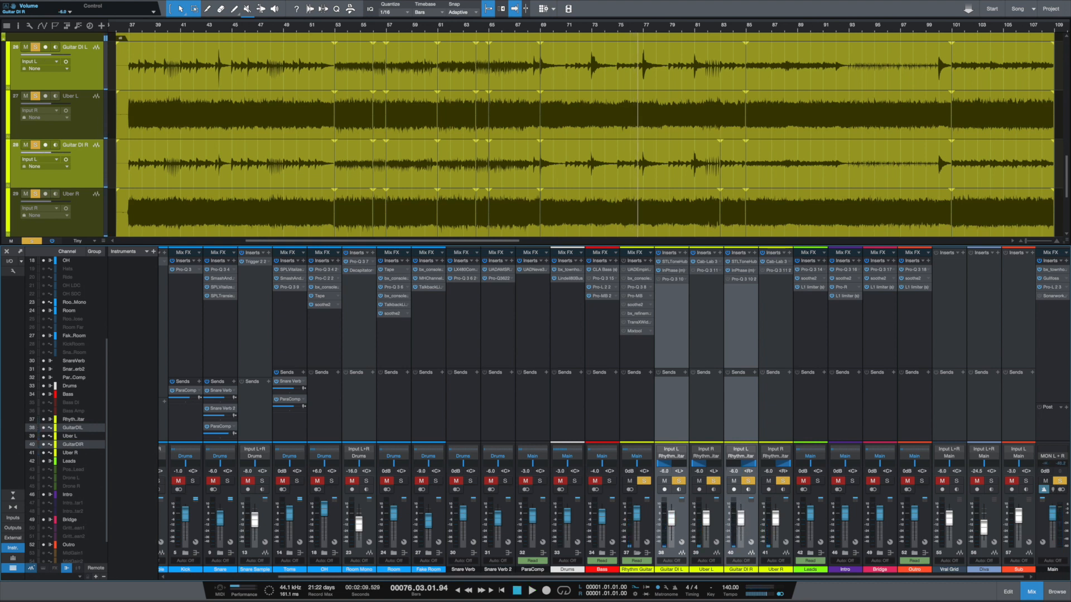
pyautogui.click(681, 520)
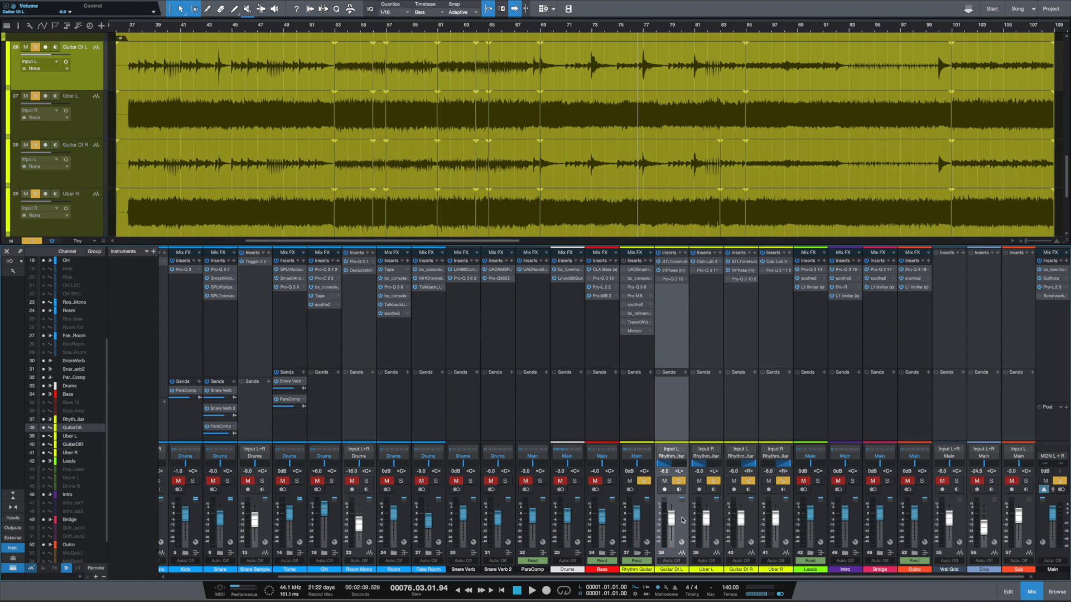
# Play the blended Guitar DI and Uber channels from bar 76 for about two bars
pyautogui.press('space')
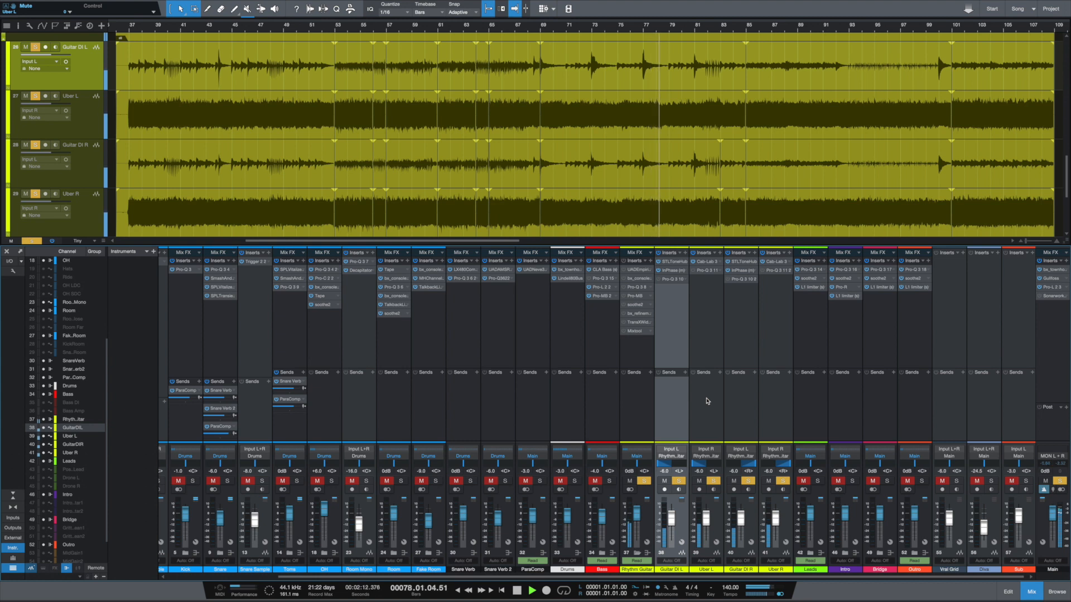
pyautogui.press('space')
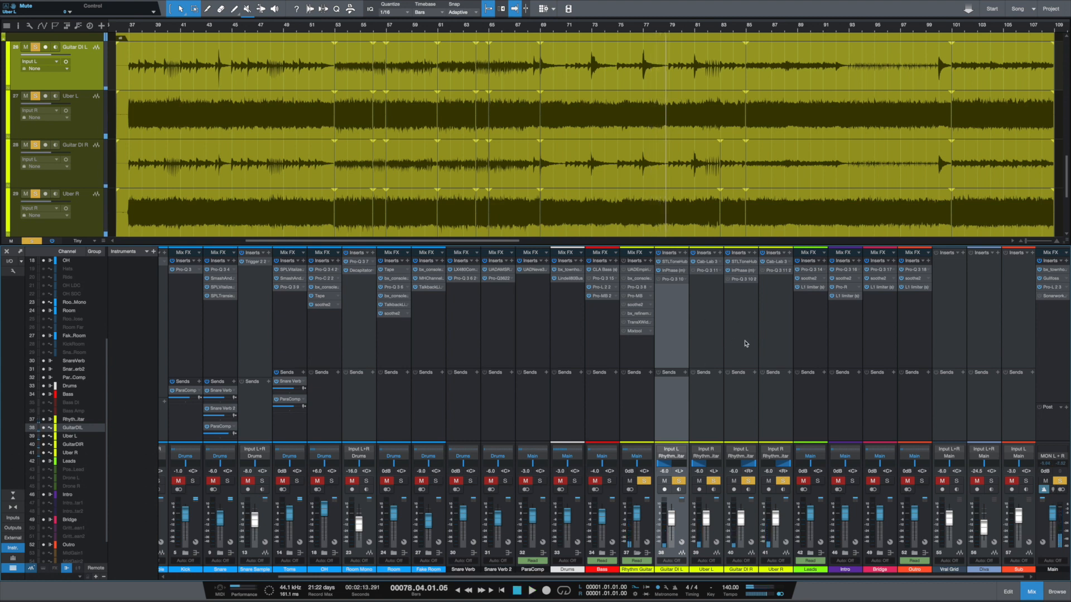
# Select both Uber channels, enable the Pro-Q 3 insert on Uber L, and close its window
pyautogui.click(718, 523)
pyautogui.keyDown('ctrl'); pyautogui.click(787, 527); pyautogui.keyUp('ctrl')
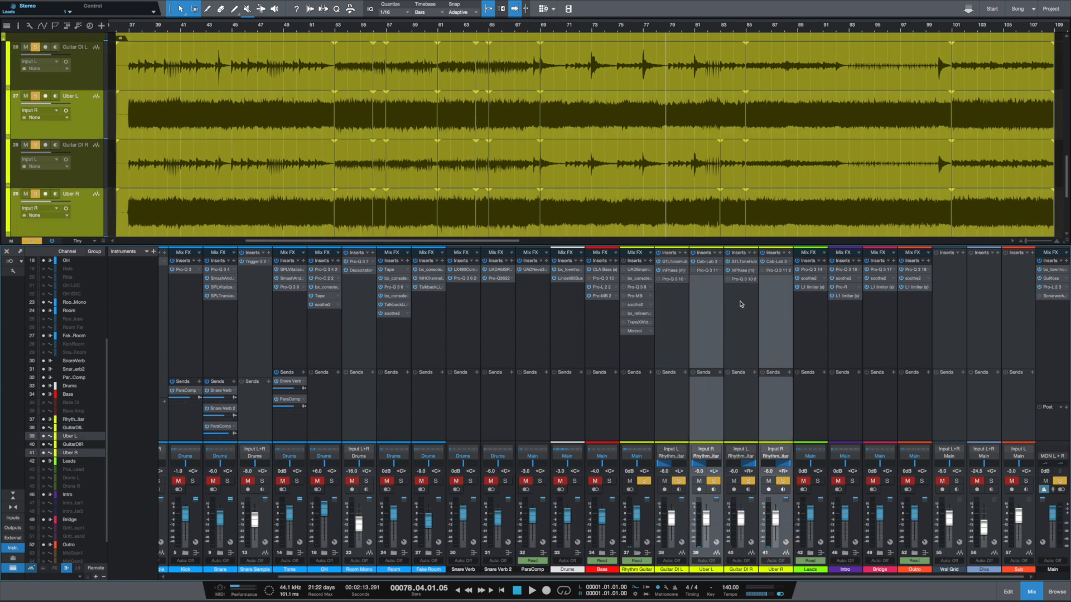
pyautogui.click(708, 271)
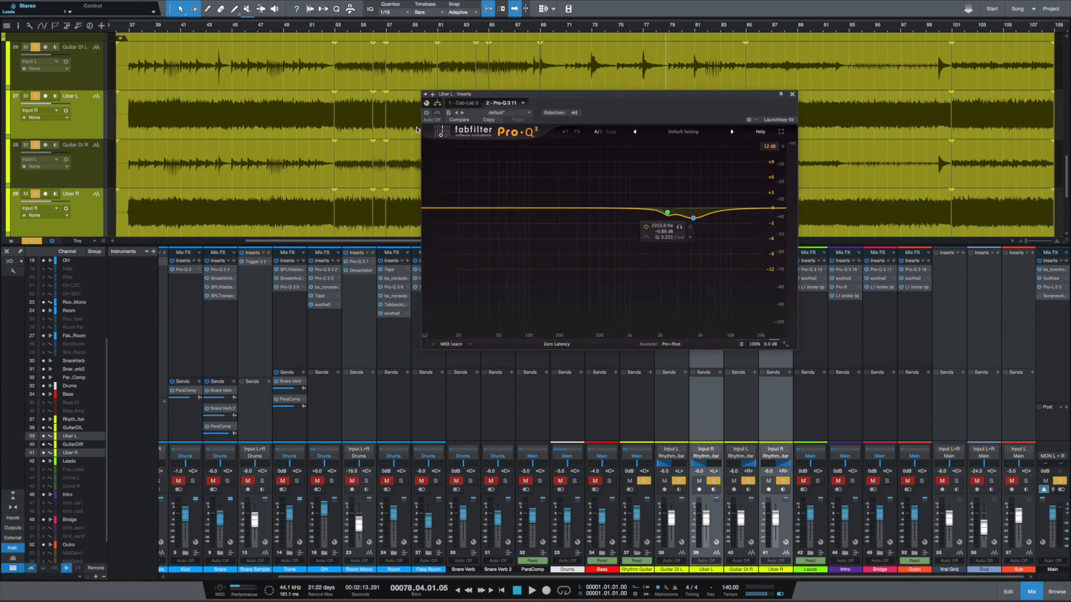
pyautogui.click(428, 114)
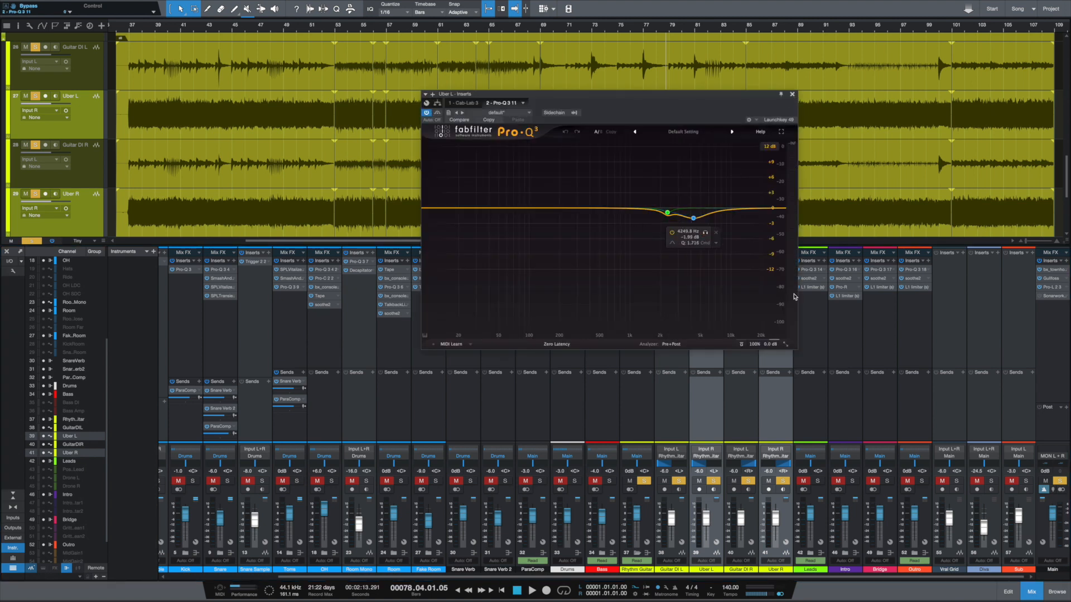
pyautogui.click(793, 95)
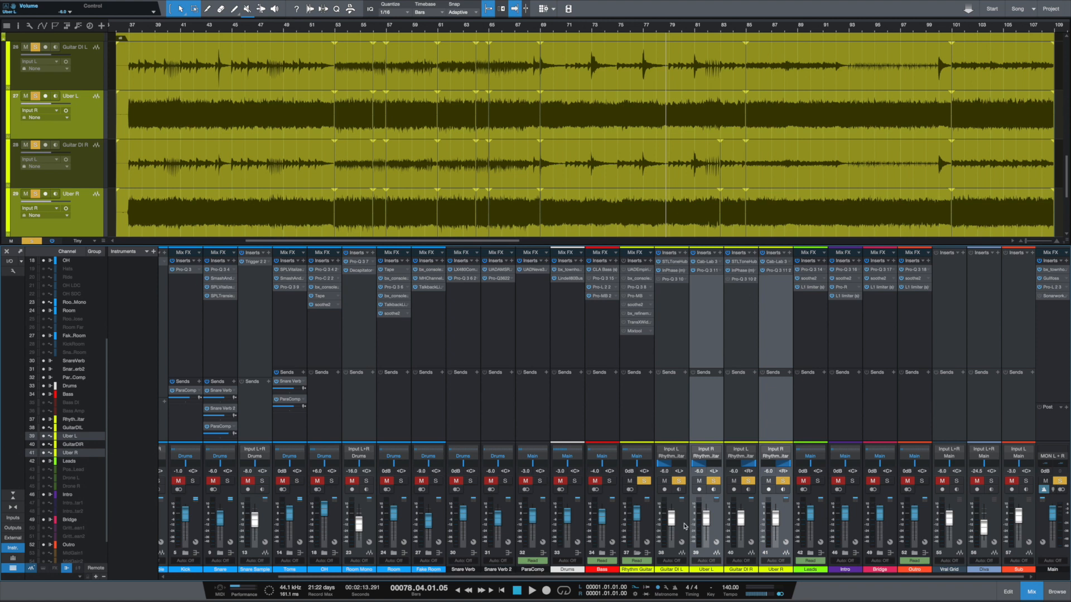
# Enable the Pro-Q 3 insert on the Guitar DI L channel and close its window
pyautogui.click(678, 287)
pyautogui.click(674, 281)
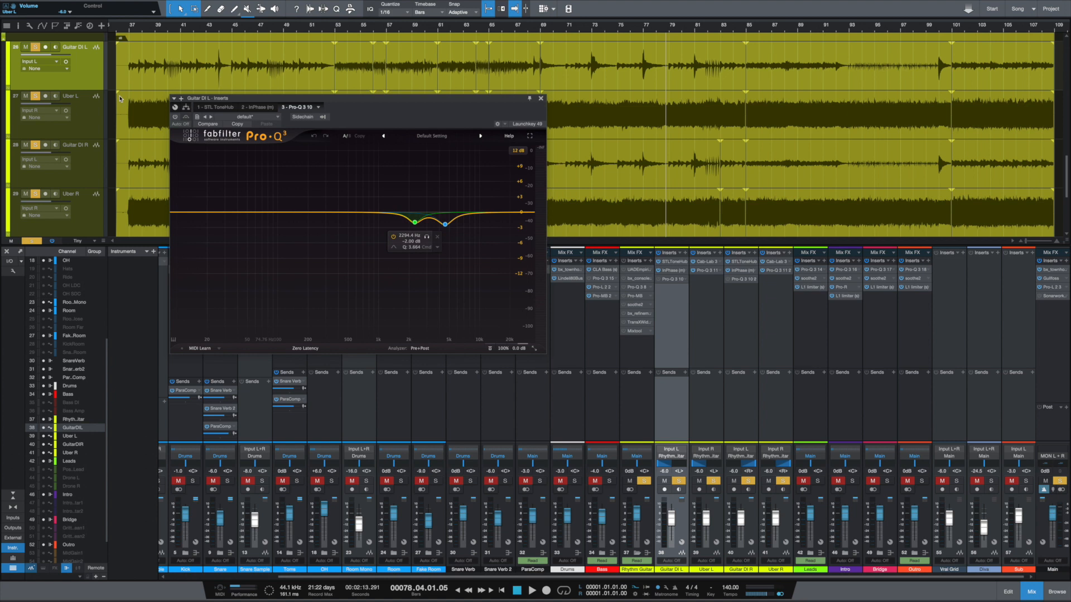
pyautogui.click(540, 99)
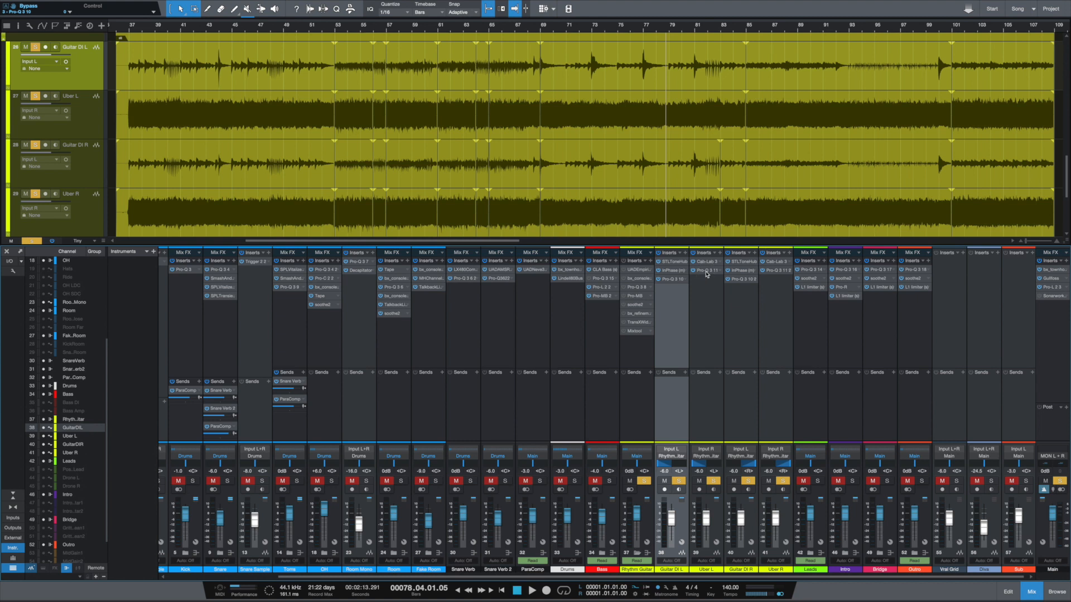
# Look over the two upper-mid cuts in Uber L's Pro-Q 3 and close it
pyautogui.click(706, 271)
pyautogui.moveTo(789, 95); pyautogui.dragTo(611, 96)
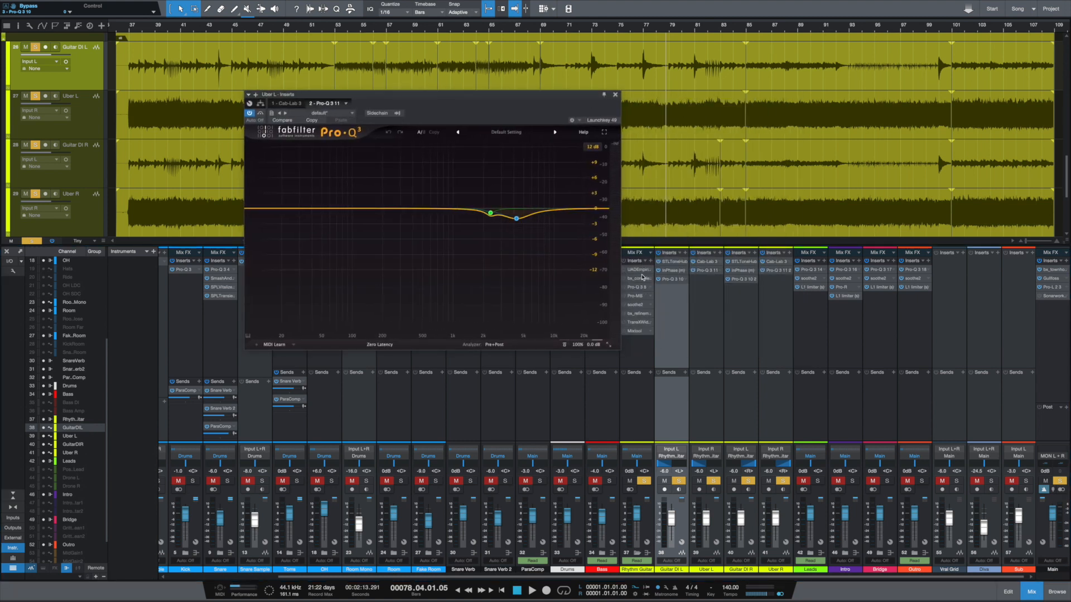
pyautogui.moveTo(517, 218)
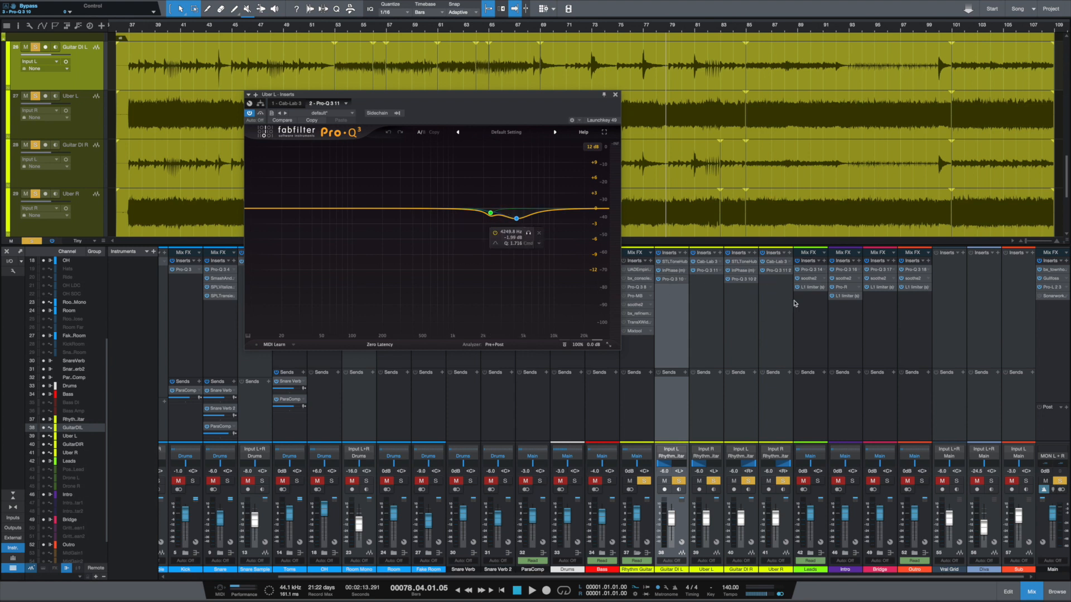
pyautogui.click(616, 95)
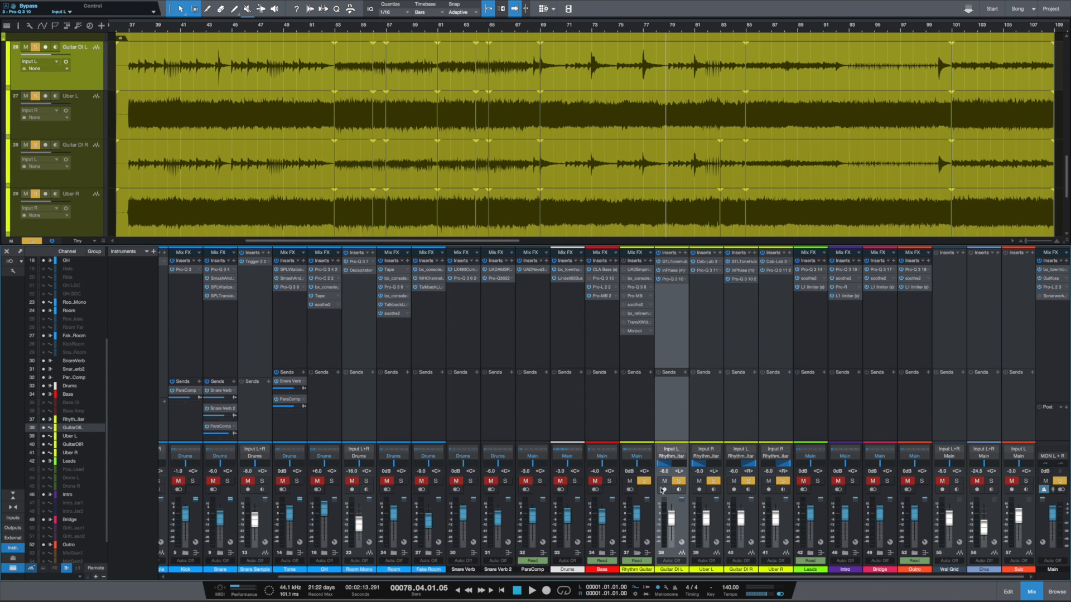
# Select the Rhythm Guitar bus and examine the filters and cuts in its Pro-Q 3
pyautogui.click(652, 523)
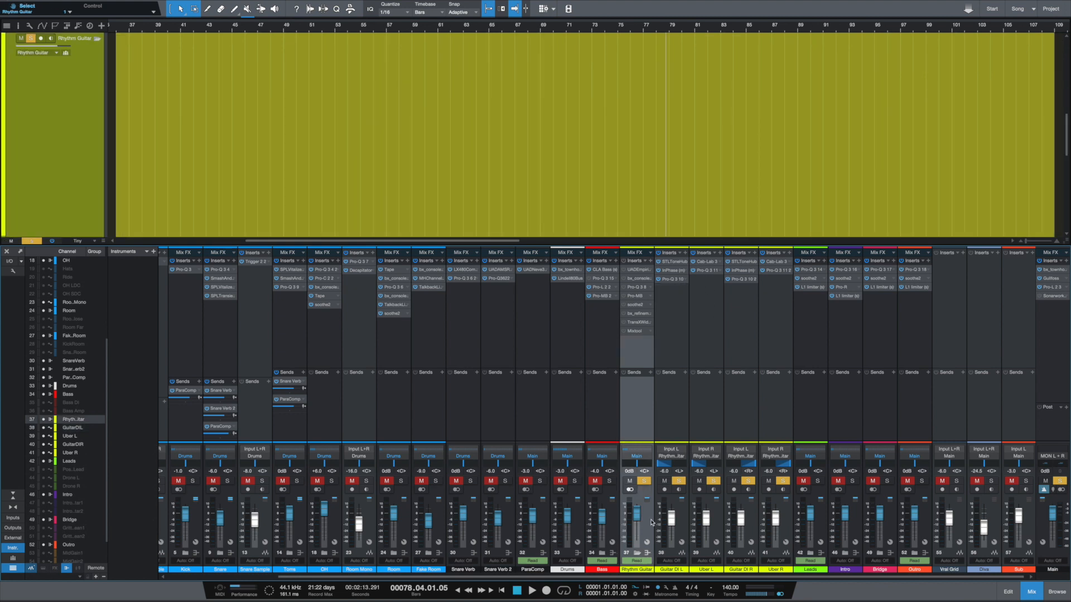
pyautogui.click(639, 289)
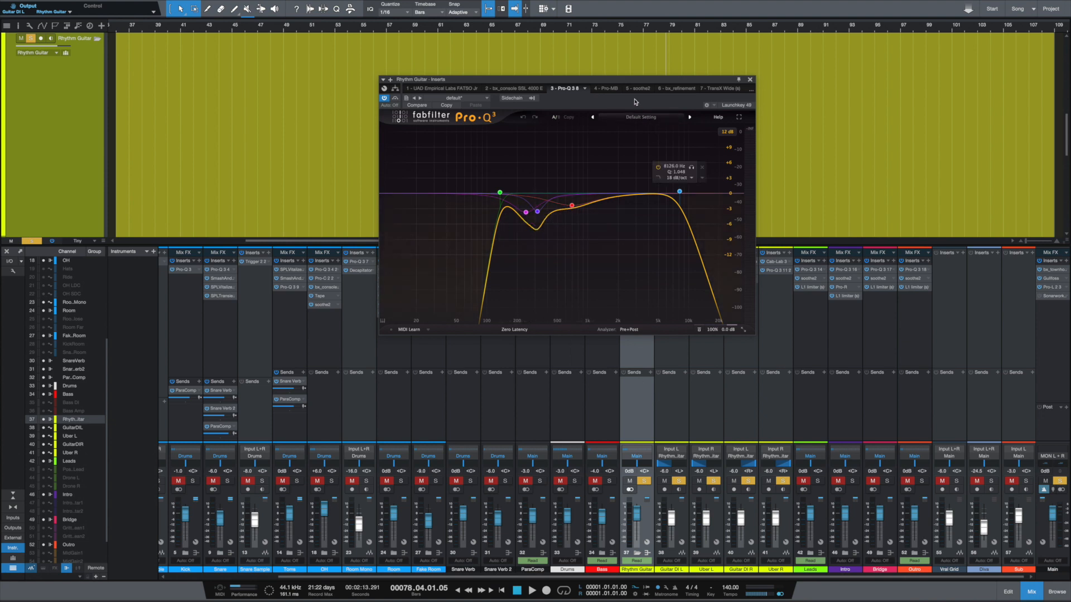
pyautogui.moveTo(638, 80); pyautogui.dragTo(532, 129)
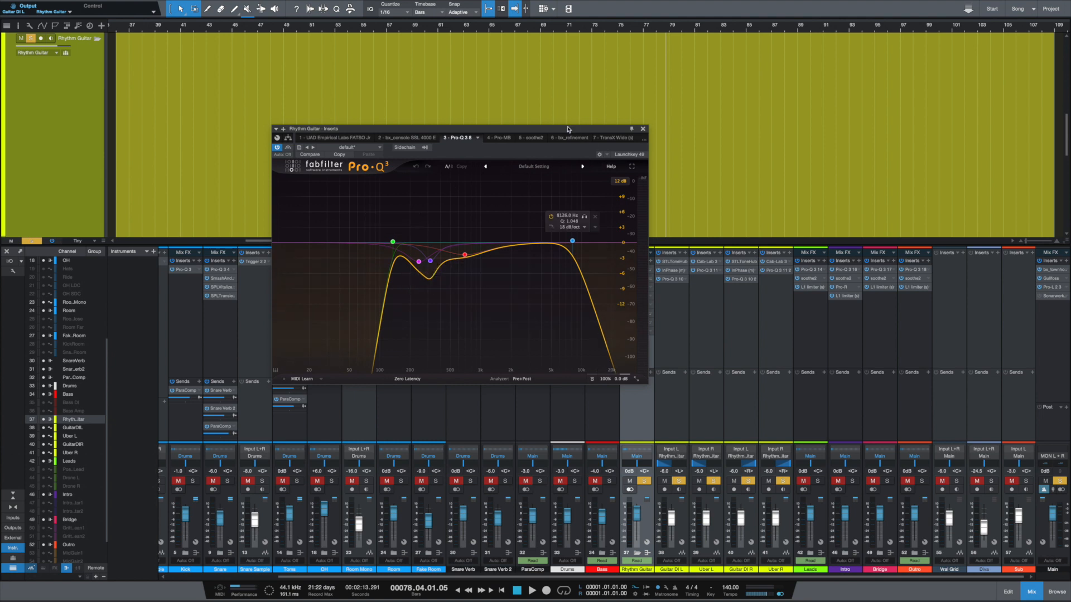
pyautogui.moveTo(568, 130); pyautogui.dragTo(657, 114)
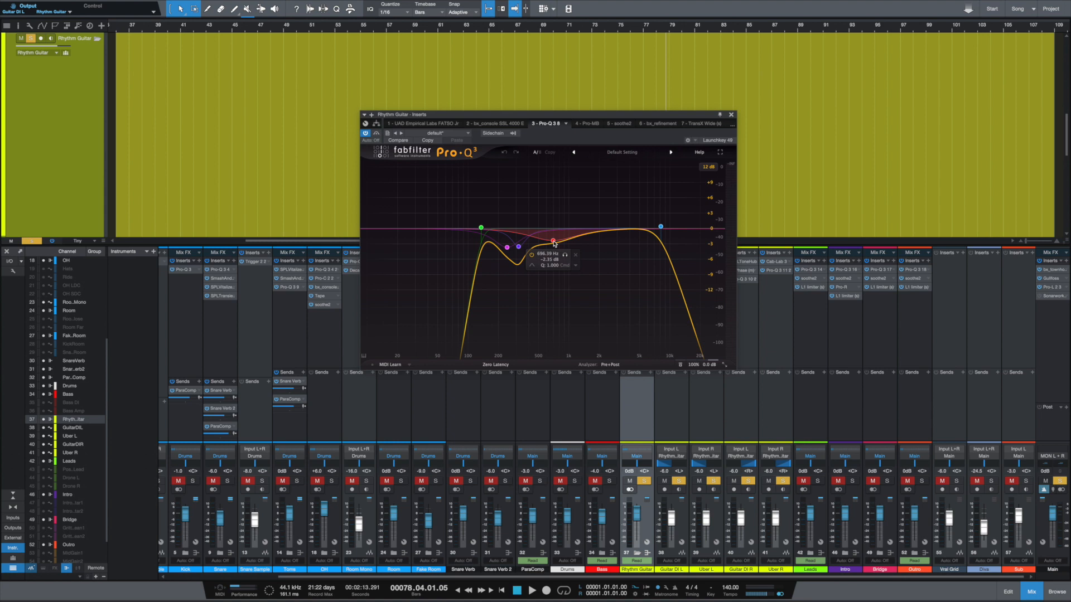
# Disable all five bands of the Rhythm Guitar bus Pro-Q 3 at once
pyautogui.moveTo(581, 114); pyautogui.dragTo(538, 110)
pyautogui.moveTo(402, 190); pyautogui.dragTo(658, 271)
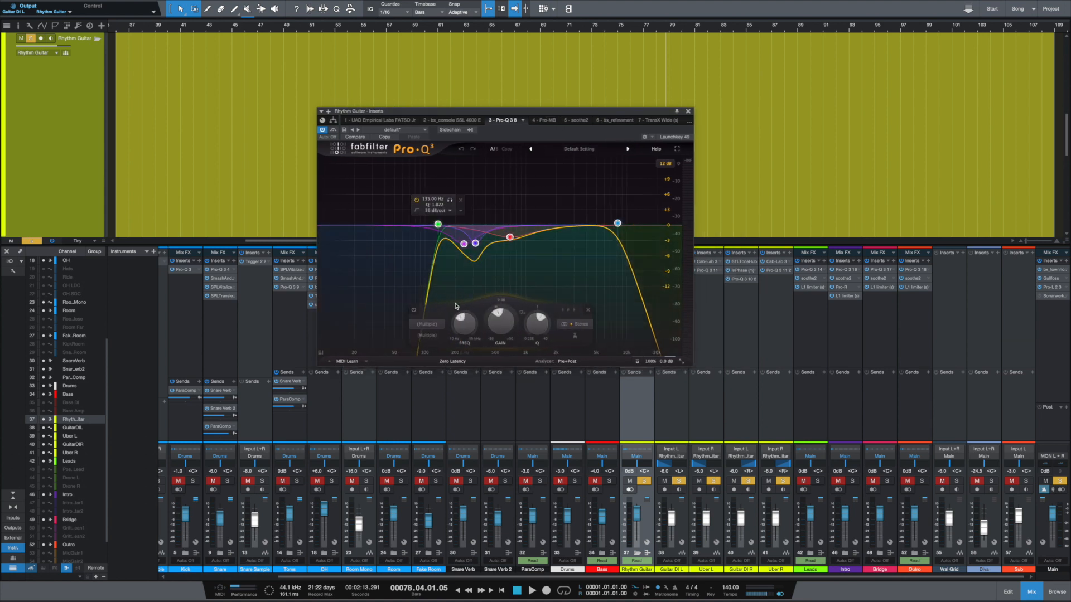
pyautogui.click(414, 311)
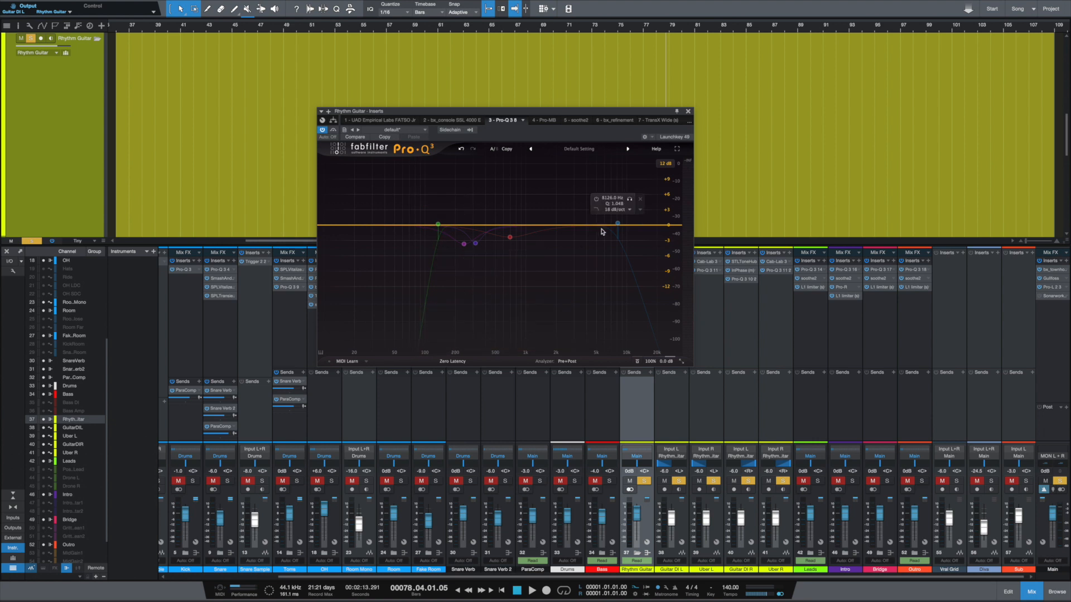
pyautogui.moveTo(556, 113); pyautogui.dragTo(540, 111)
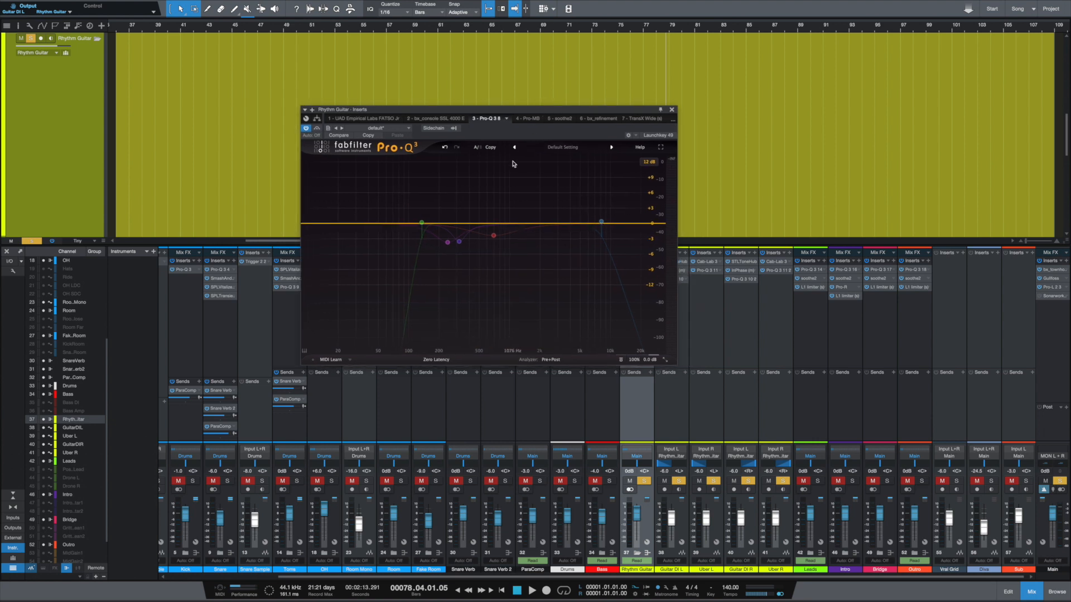
# During playback, re-enable the Rhythm Guitar EQ bands one at a time: low cut, high cut, and the three bell cuts
pyautogui.press('space')
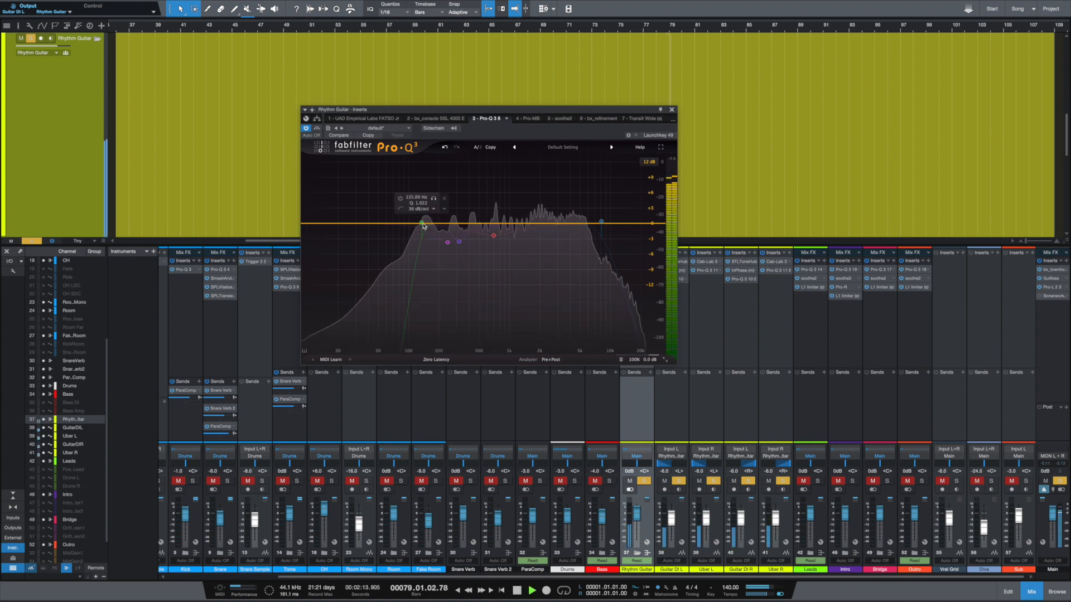
pyautogui.click(334, 310)
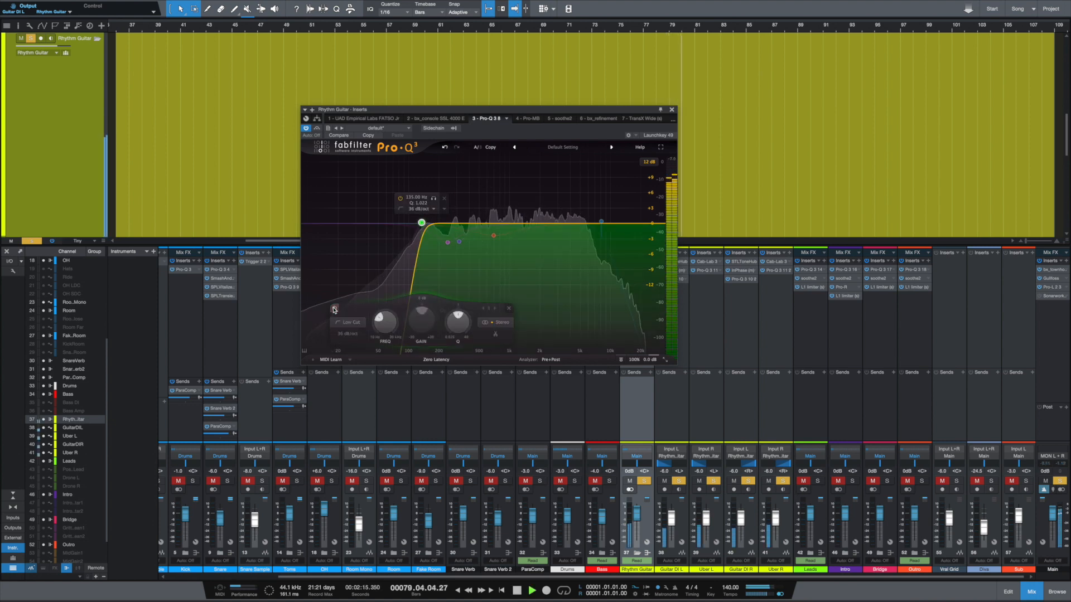
pyautogui.click(601, 222)
pyautogui.click(478, 308)
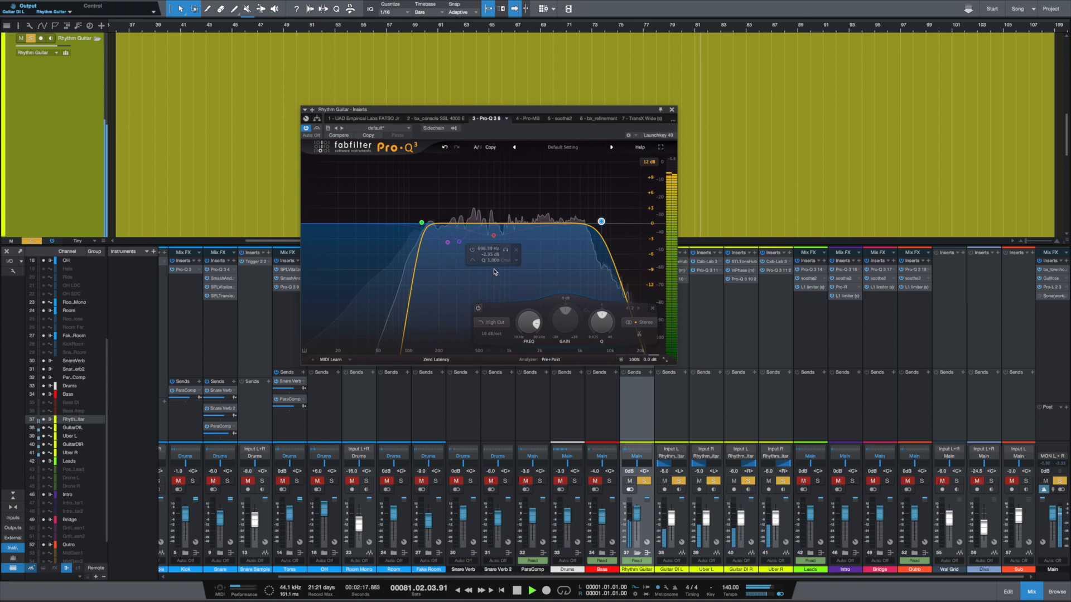
pyautogui.click(494, 238)
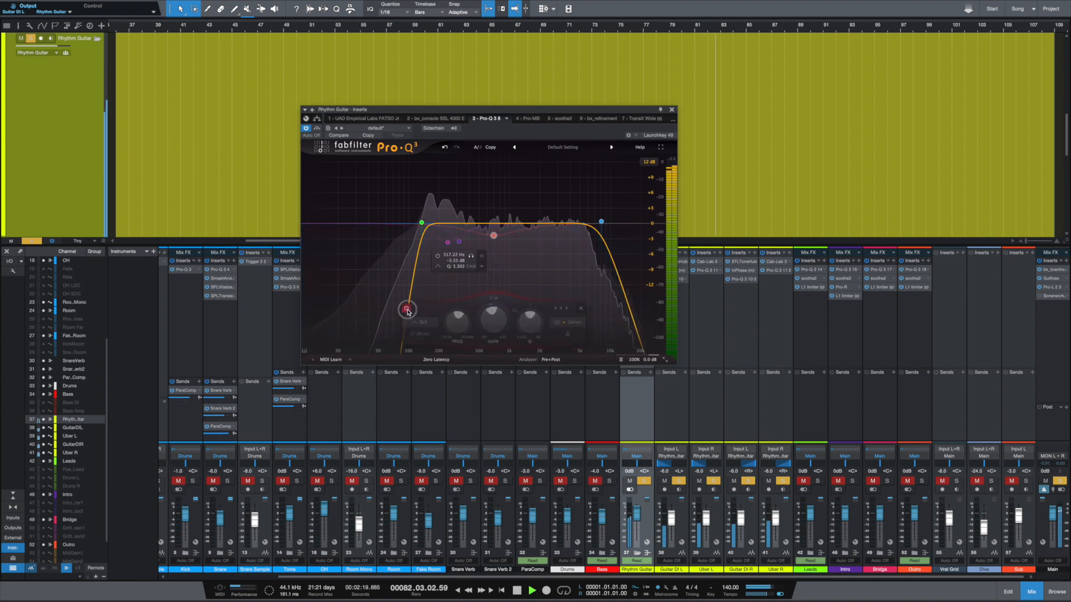
pyautogui.click(407, 309)
pyautogui.click(459, 242)
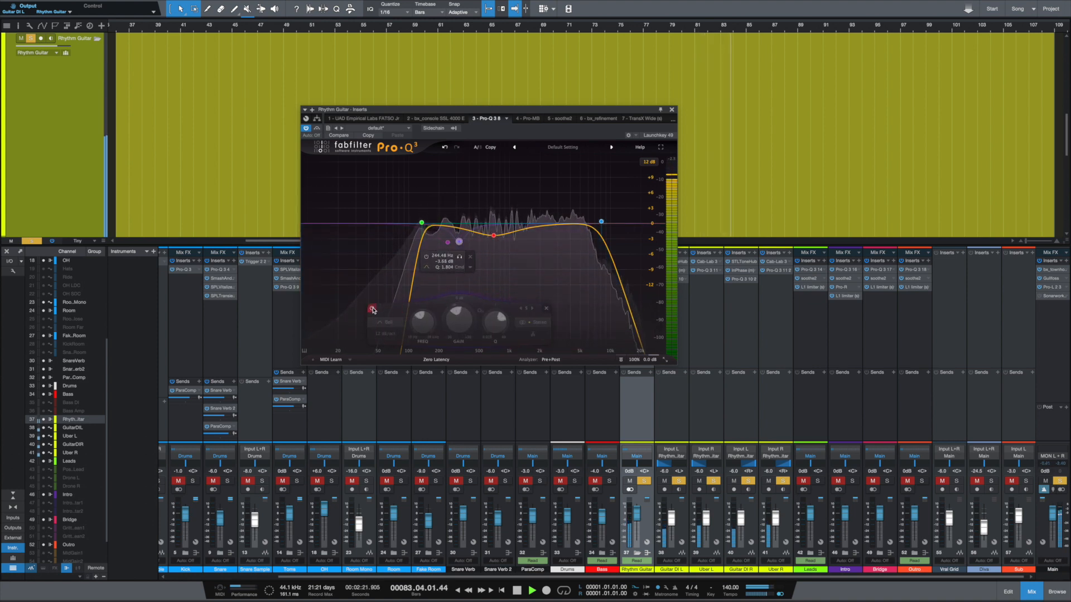
pyautogui.click(447, 244)
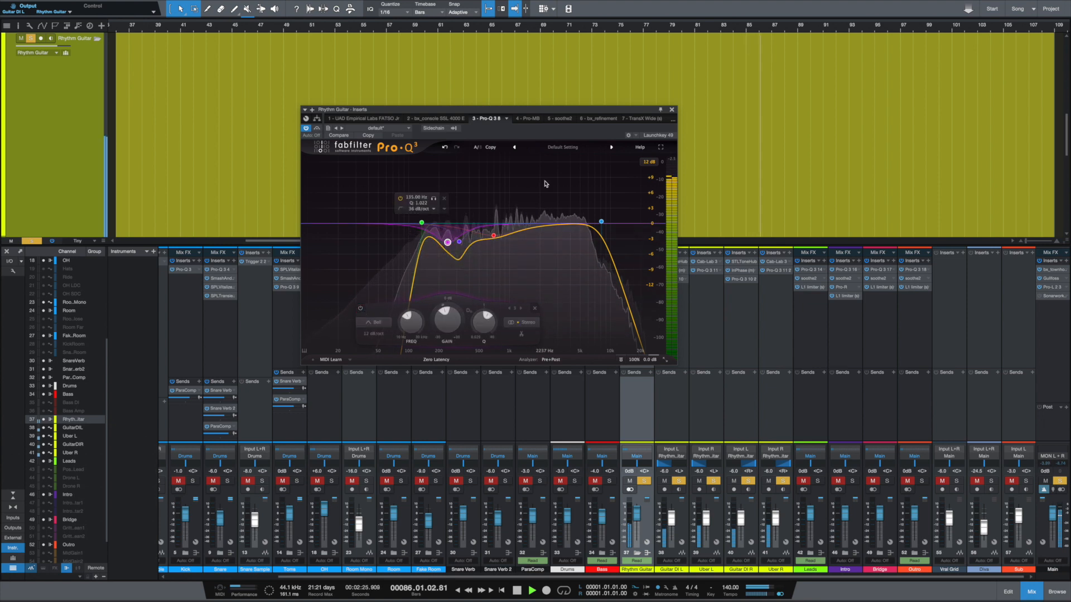
# Compare the Rhythm Guitar bus with Pro-Q 3 bypassed and active, stop playback, and close the equalizer
pyautogui.click(305, 128)
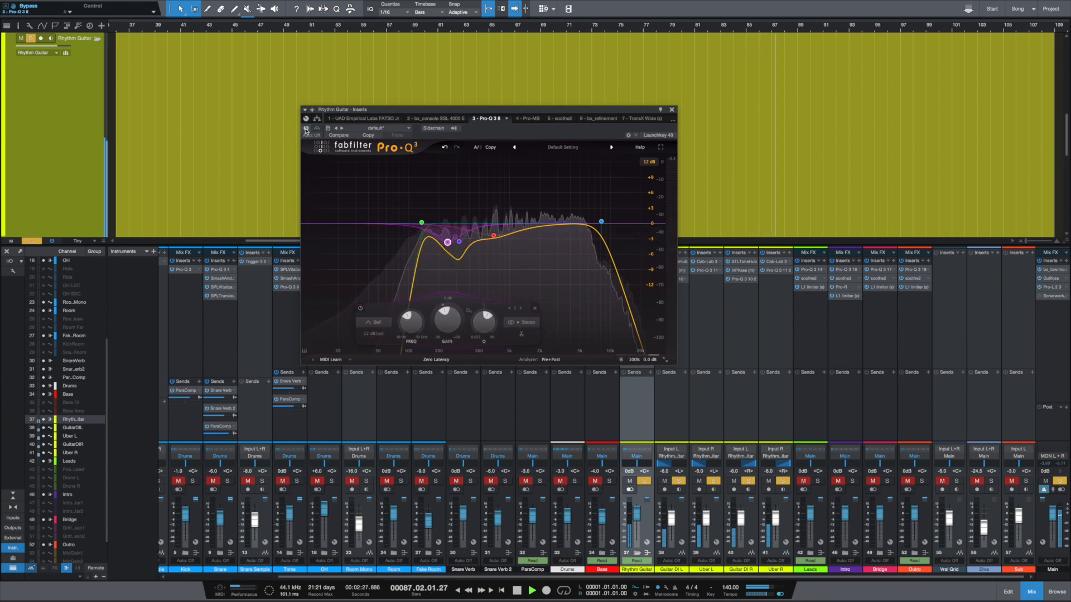
pyautogui.click(305, 129)
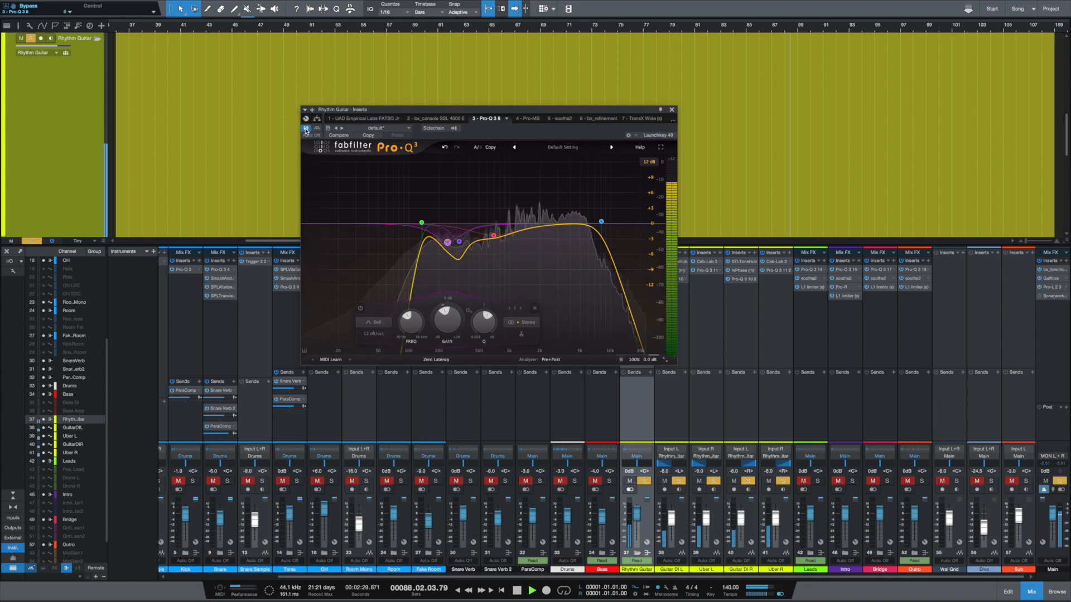
pyautogui.press('space')
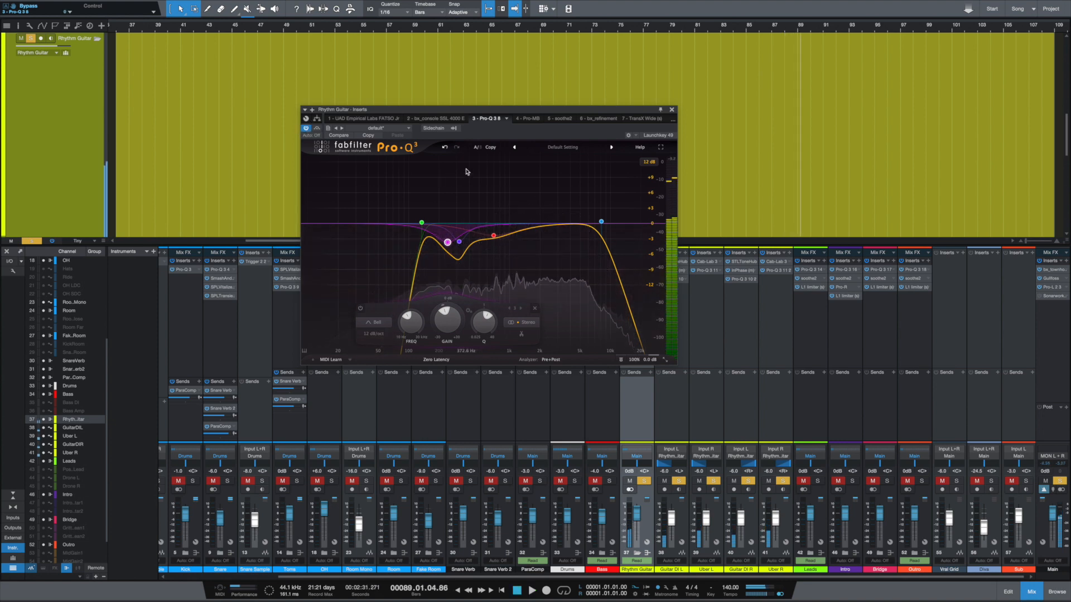
pyautogui.click(671, 111)
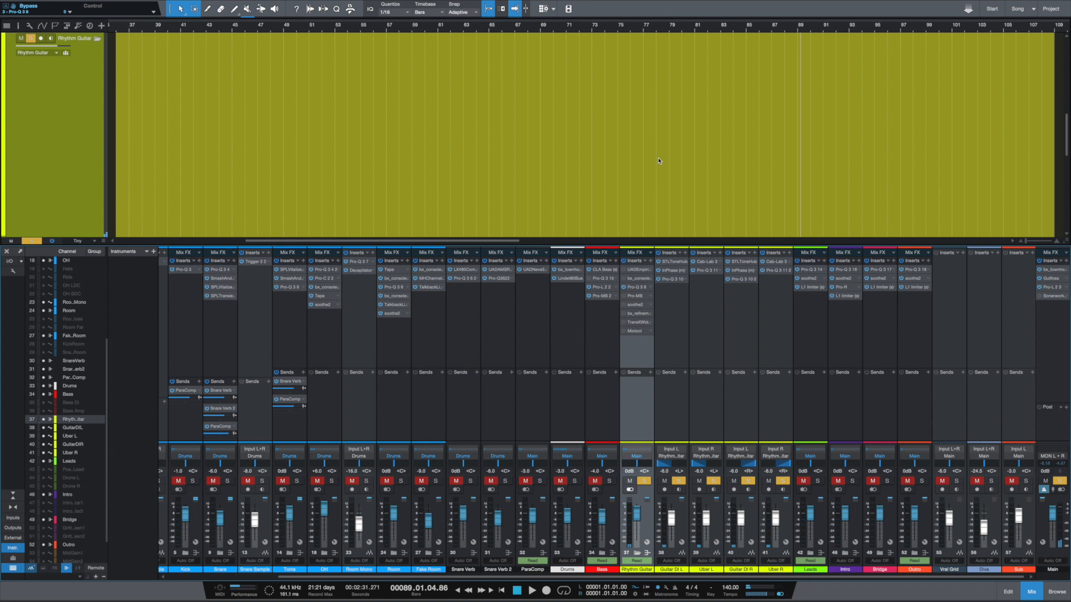
# Place the playback cursor at bar 111 in the second rhythm guitar section and bring the mixer back
pyautogui.press('F3')
pyautogui.scroll(-3, 600, 193)
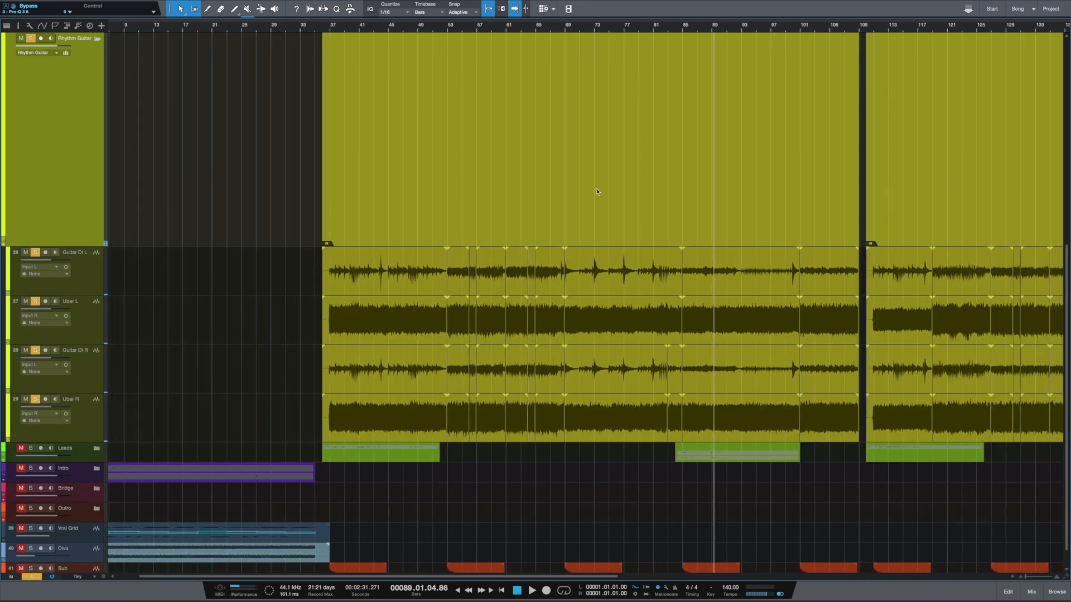
pyautogui.hscroll(5, 597, 192)
pyautogui.click(757, 30)
pyautogui.scroll(2, 742, 139)
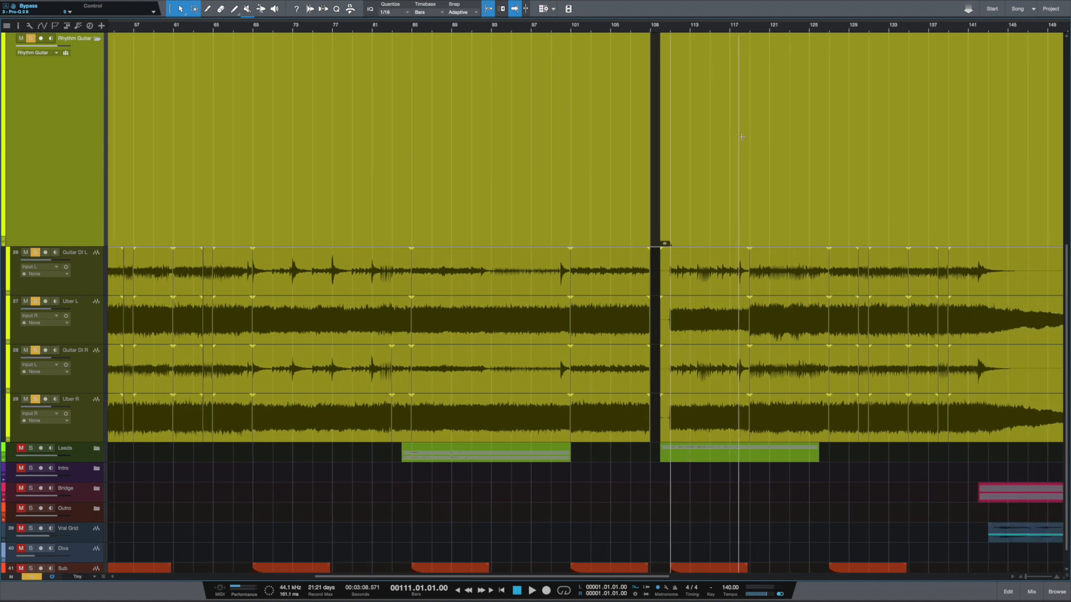
pyautogui.press('F3')
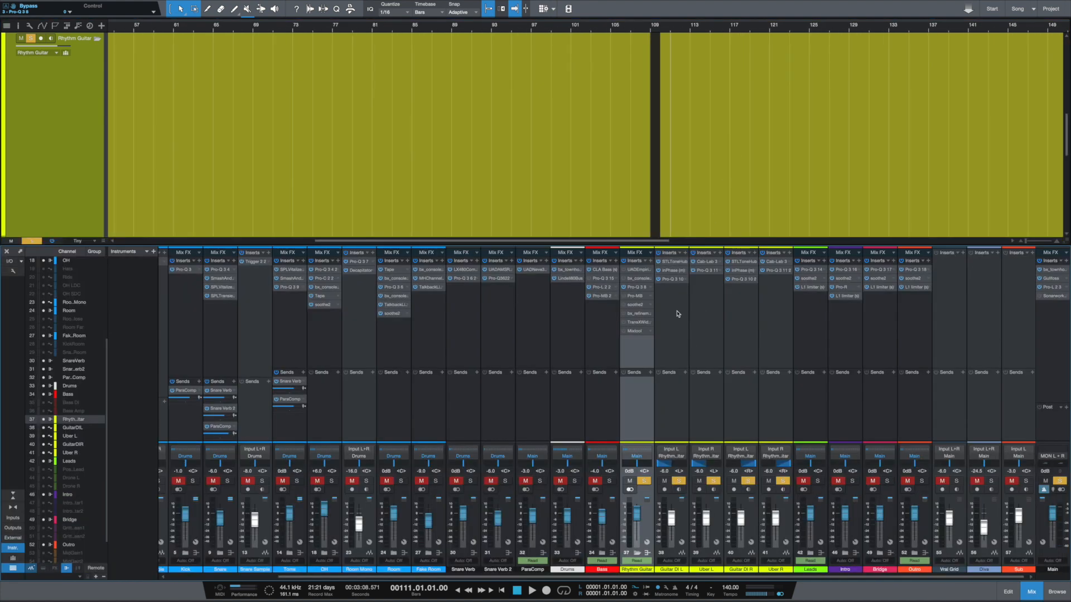
# Open Pro-MB on the Rhythm Guitar bus and play from bar 113 to examine its low-frequency compression band
pyautogui.click(637, 297)
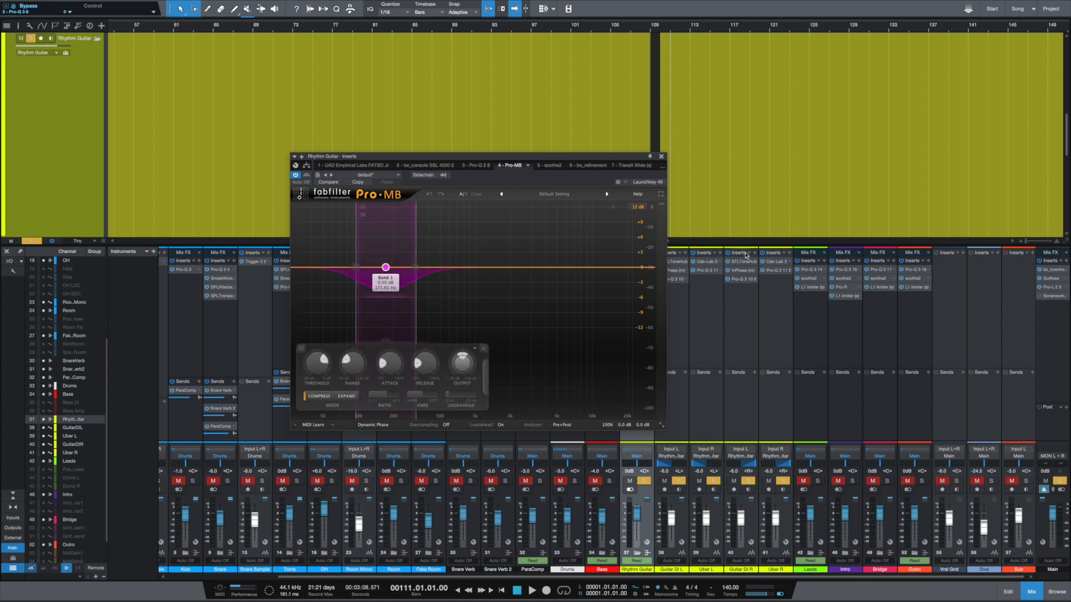
pyautogui.scroll(-5, 701, 70)
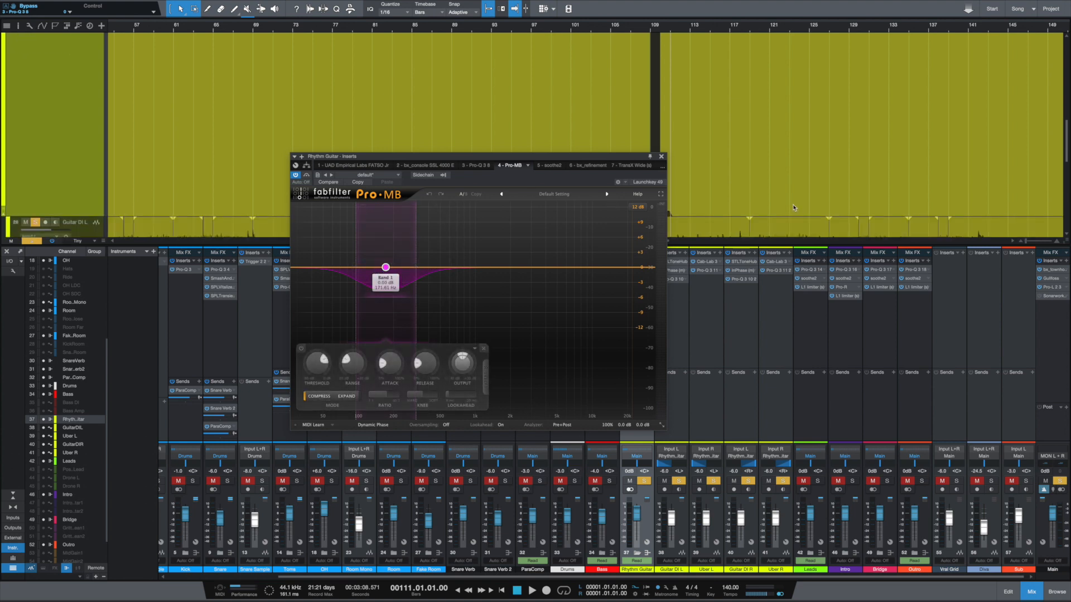
pyautogui.click(694, 31)
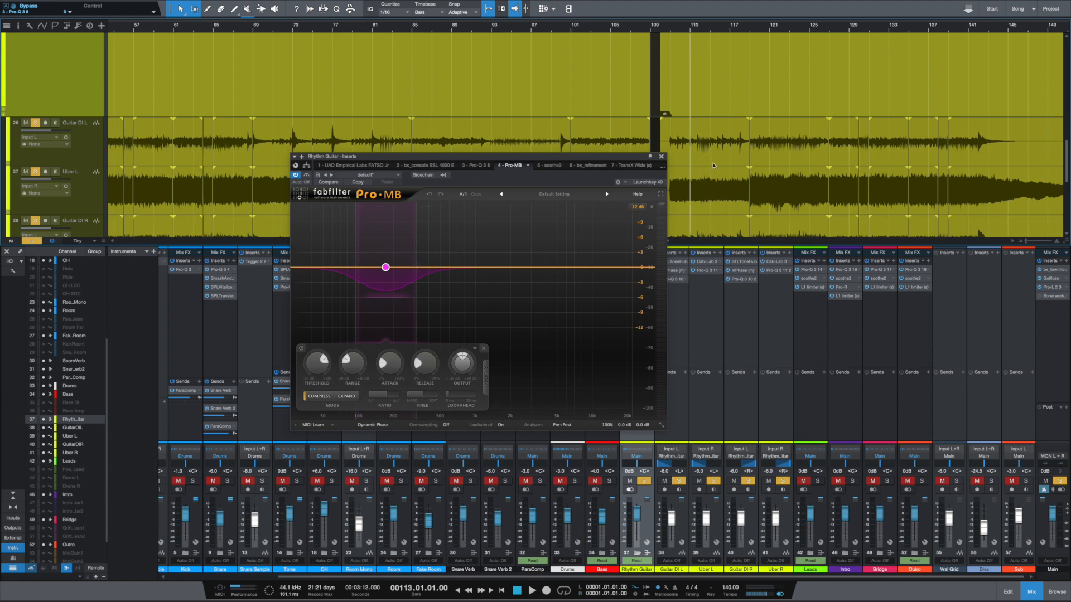
pyautogui.press('space')
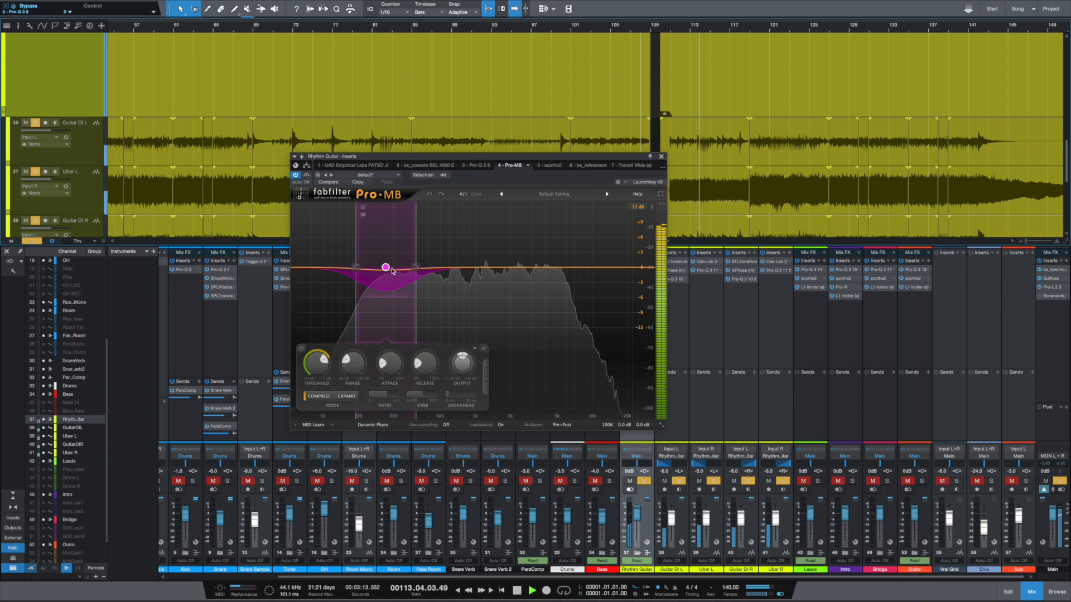
# Replay the rhythm guitars to examine Pro-MB's low-frequency compression band, stop playback, and close the compressor
pyautogui.press('space')
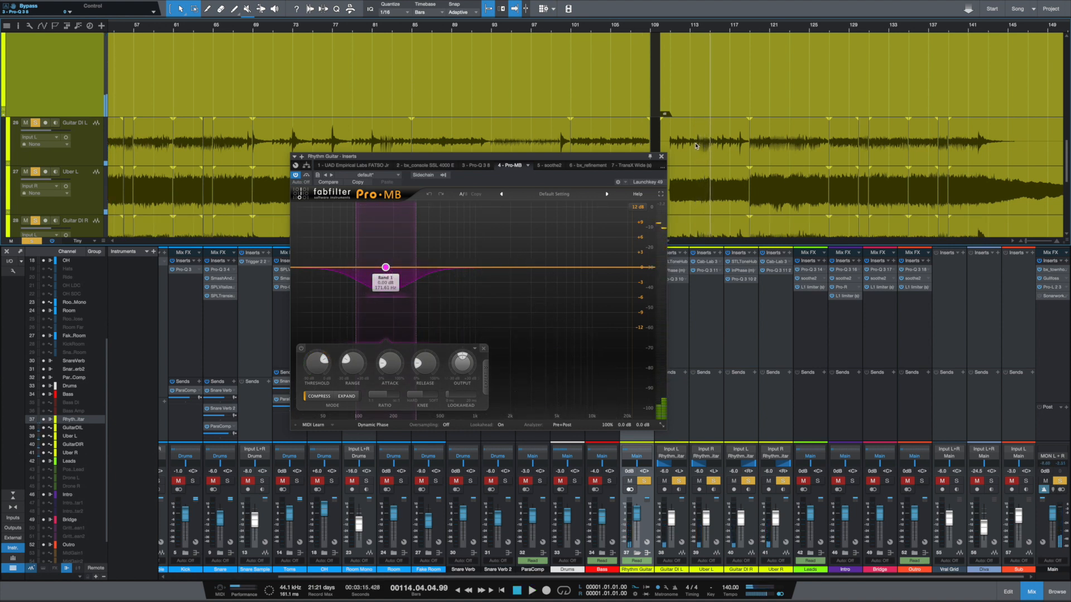
pyautogui.press('space')
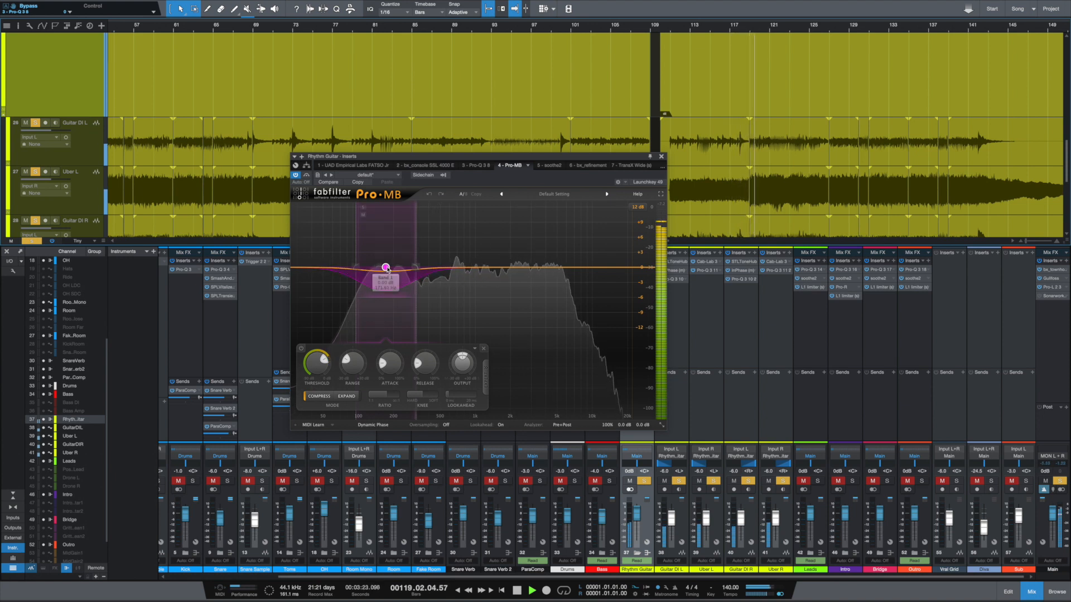
pyautogui.press('space')
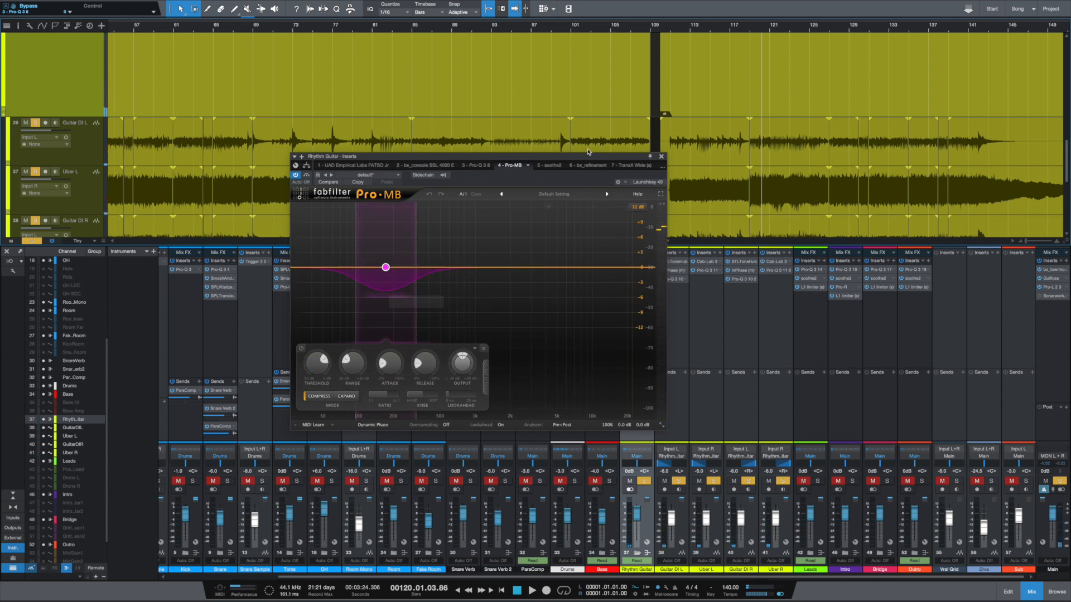
pyautogui.click(661, 156)
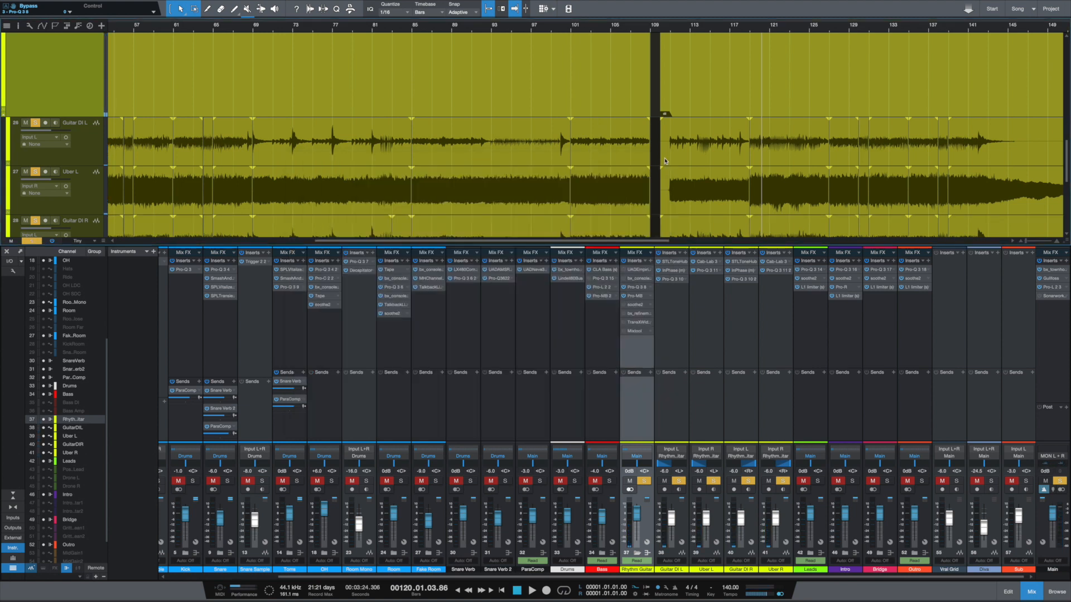
# Open soothe2 and bx_refinement on the Rhythm Guitar bus to view their settings, and leave both inserts bypassed
pyautogui.click(623, 306)
pyautogui.click(623, 314)
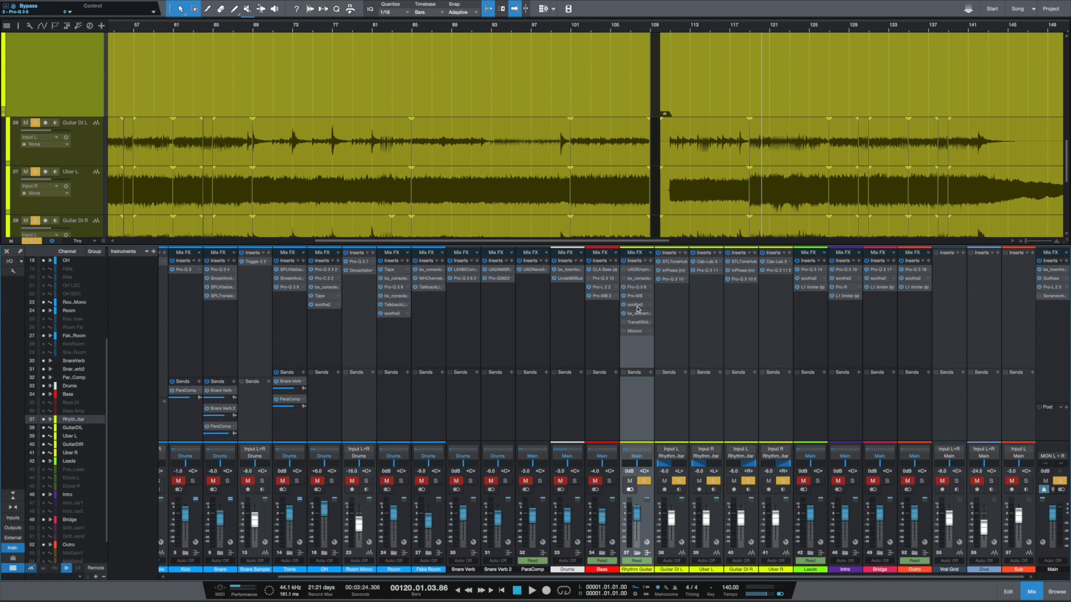
pyautogui.doubleClick(637, 307)
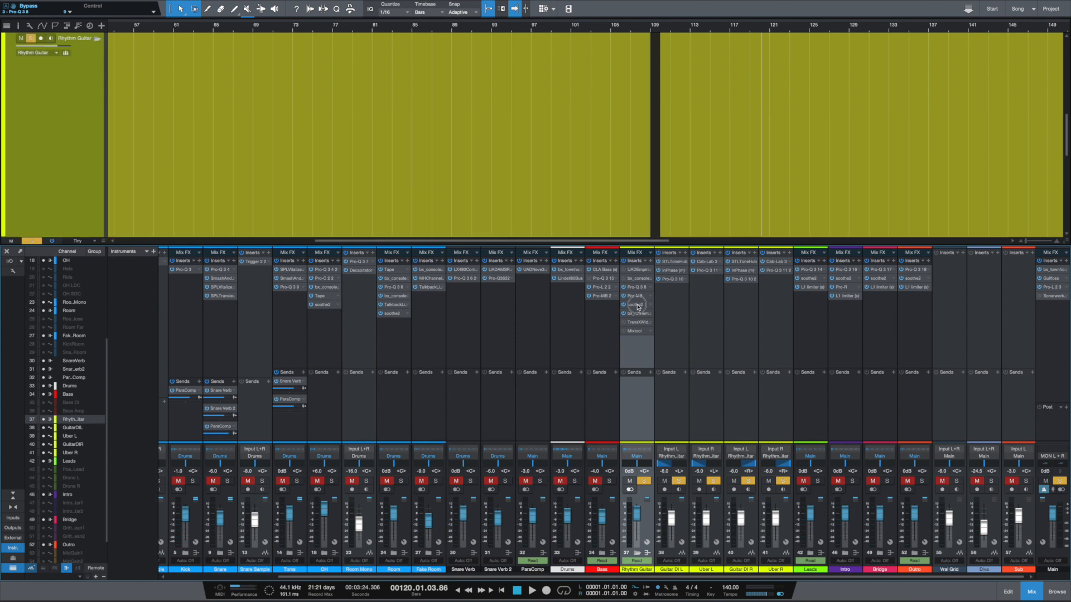
pyautogui.click(637, 307)
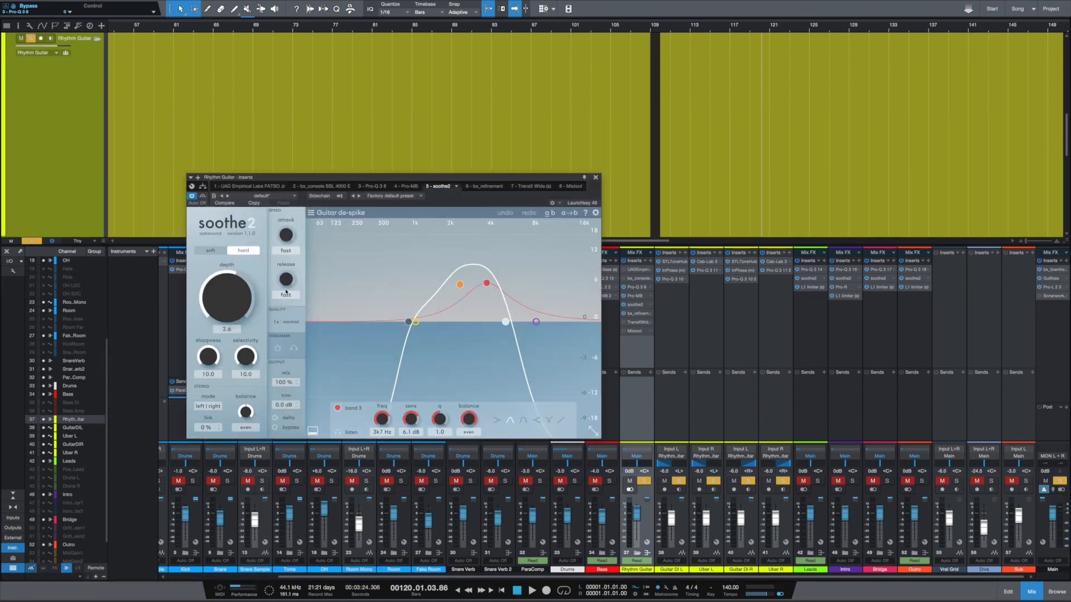
pyautogui.click(478, 187)
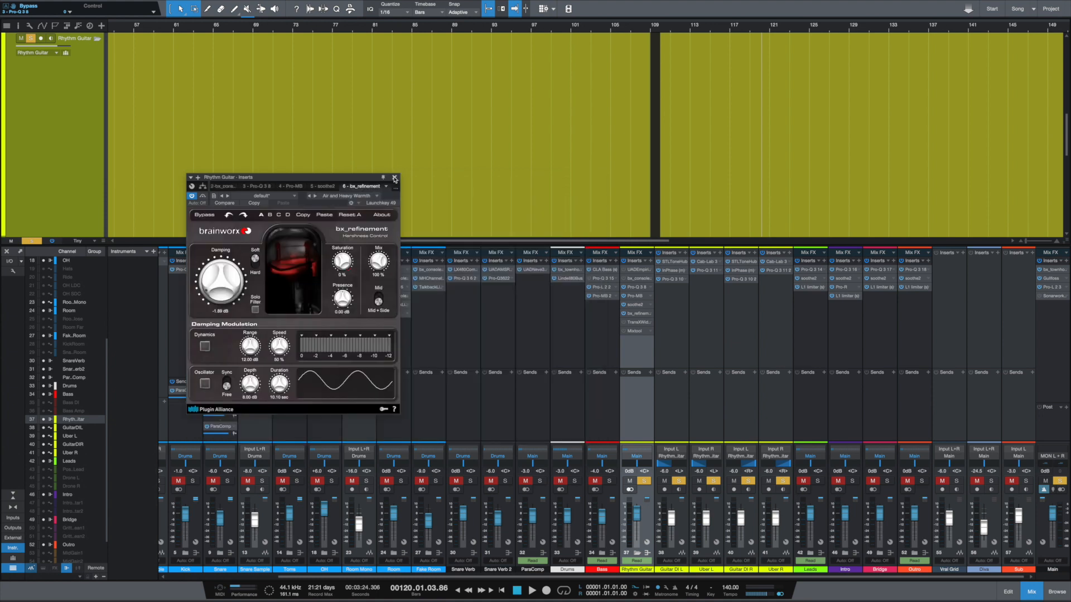
pyautogui.click(647, 316)
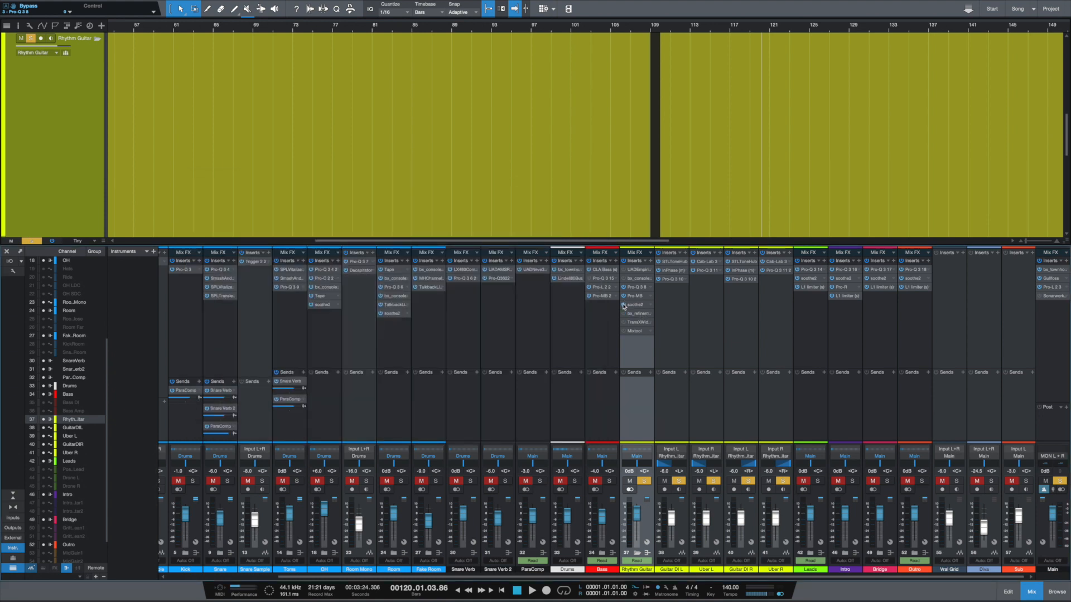
# Hide the mixer, place the playback cursor at bar 112, and bring the mixer back
pyautogui.press('F3')
pyautogui.scroll(-1, 729, 207)
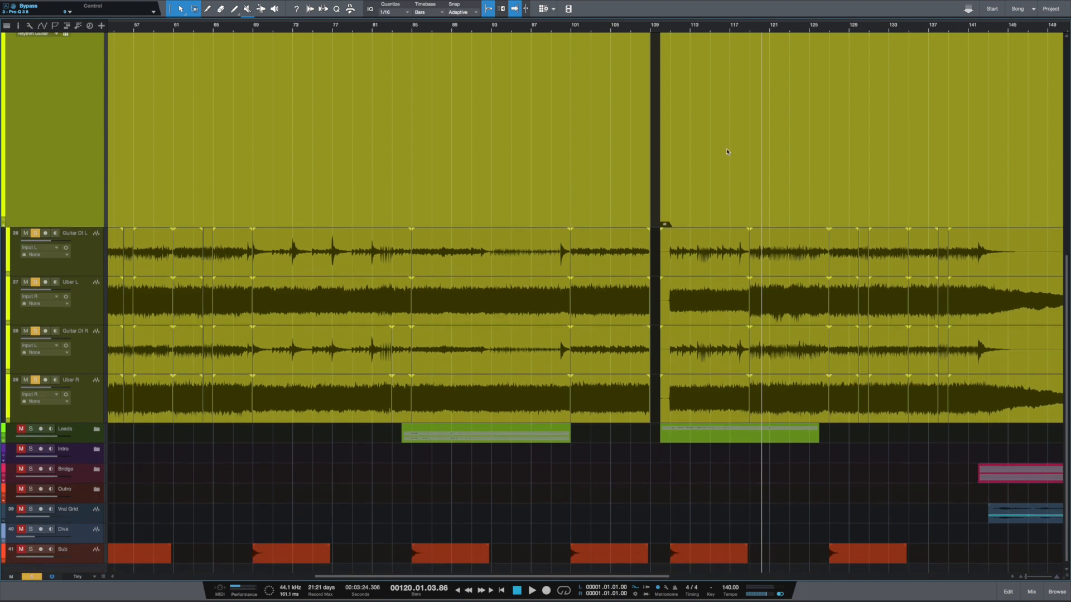
pyautogui.click(683, 27)
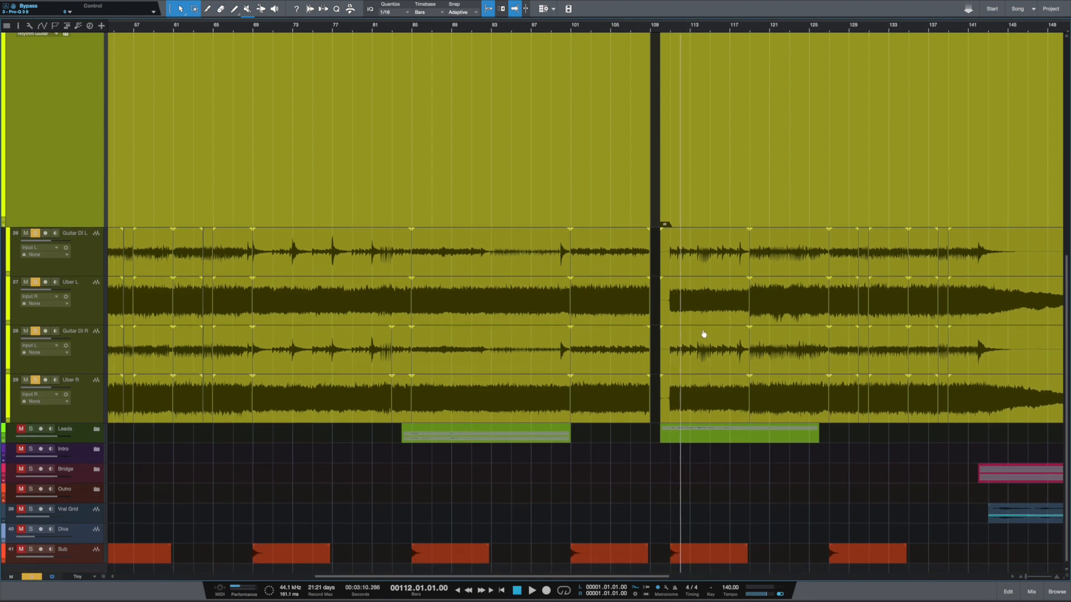
pyautogui.press('F3')
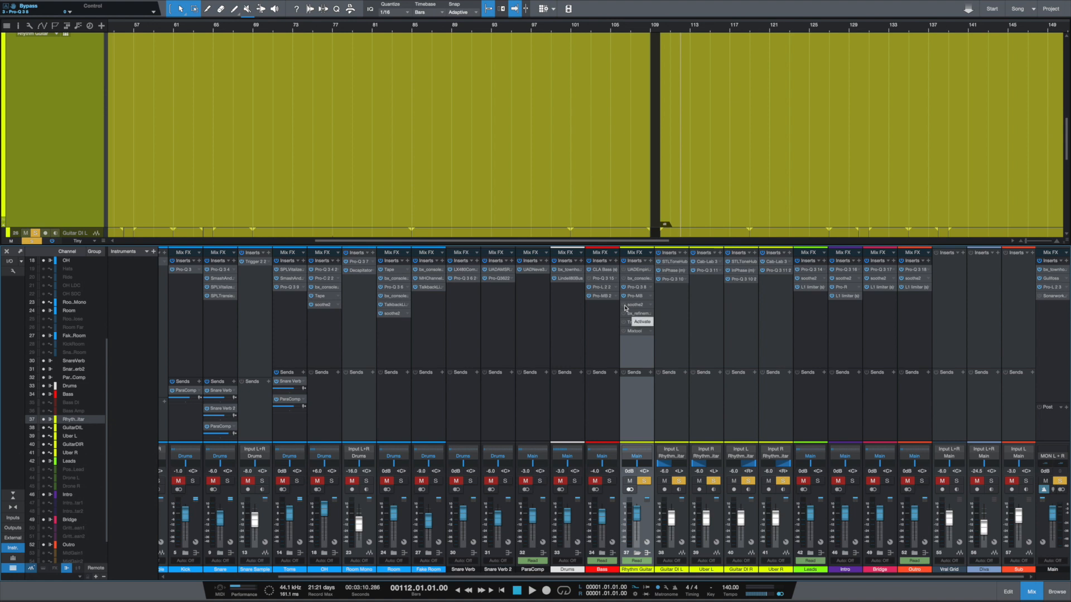
# Compare the Rhythm Guitar bus with soothe2 bypassed and active, examine its resonance reduction during playback, and leave it active
pyautogui.press('space')
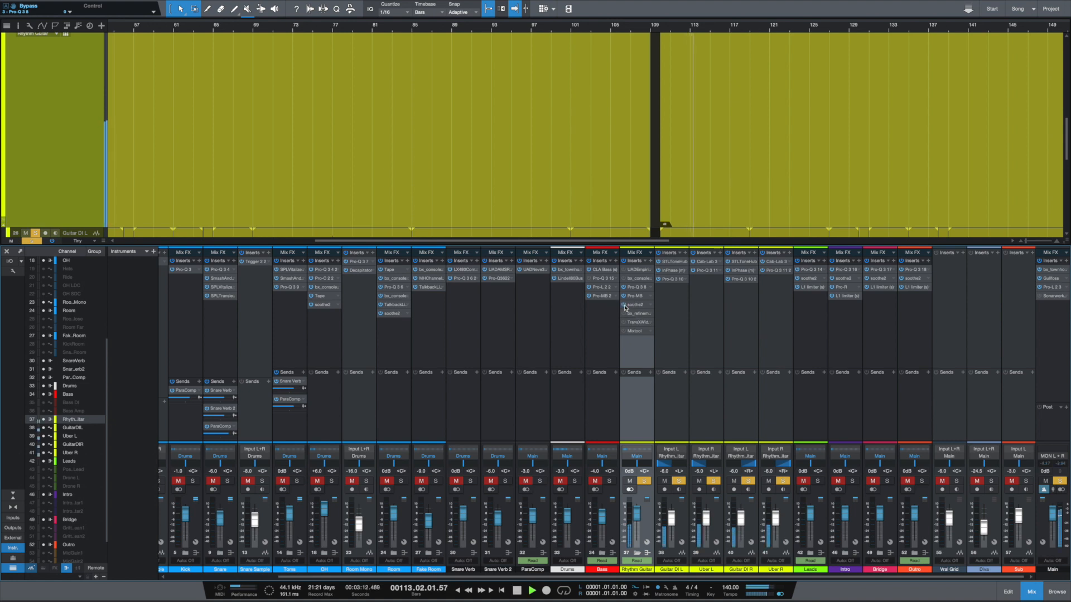
pyautogui.press('space')
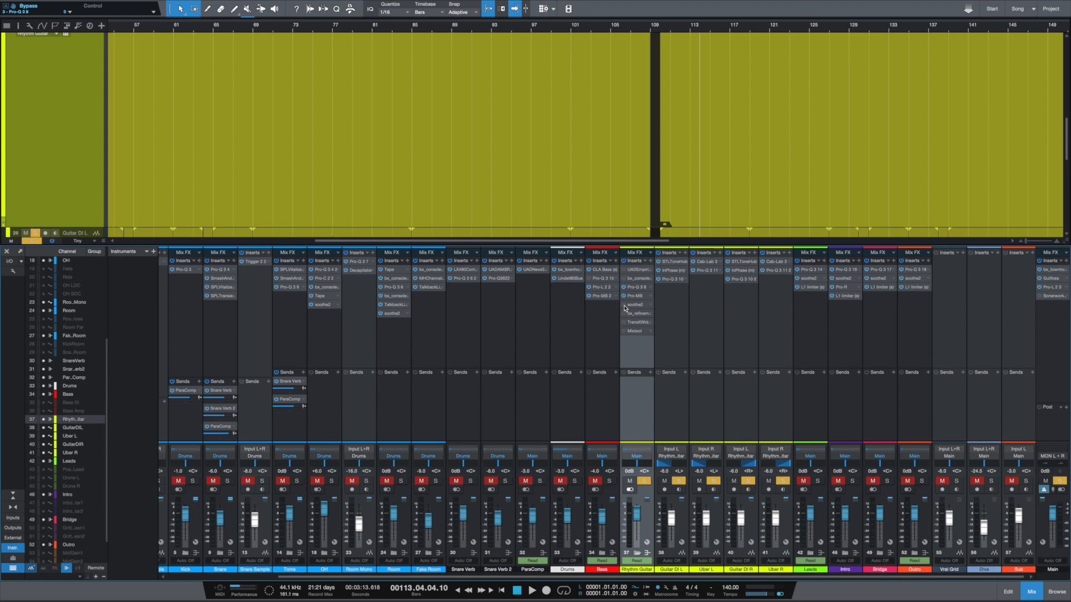
pyautogui.click(625, 306)
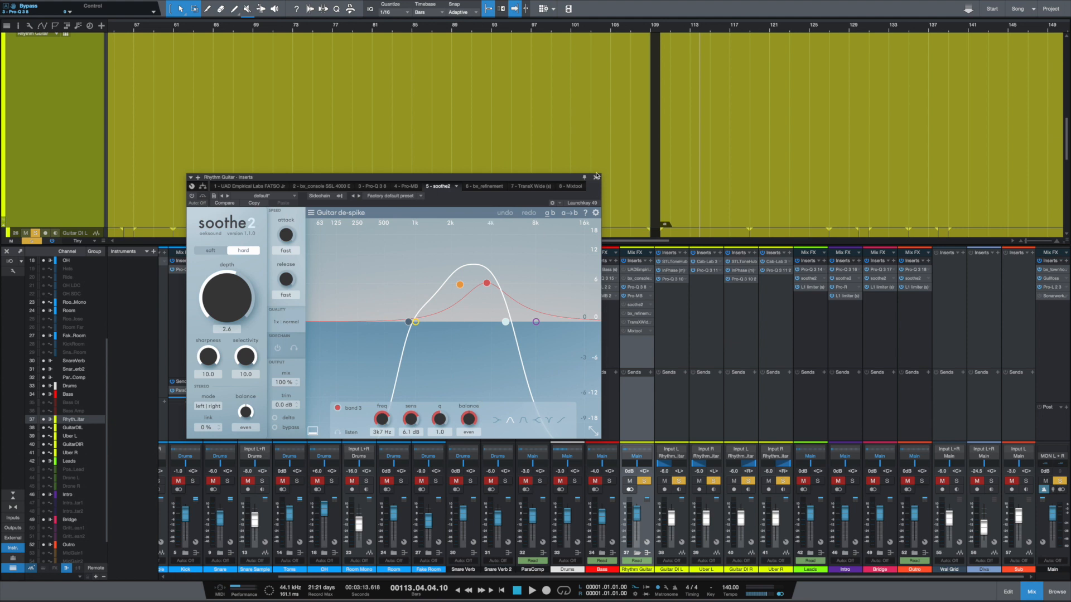
pyautogui.press('space')
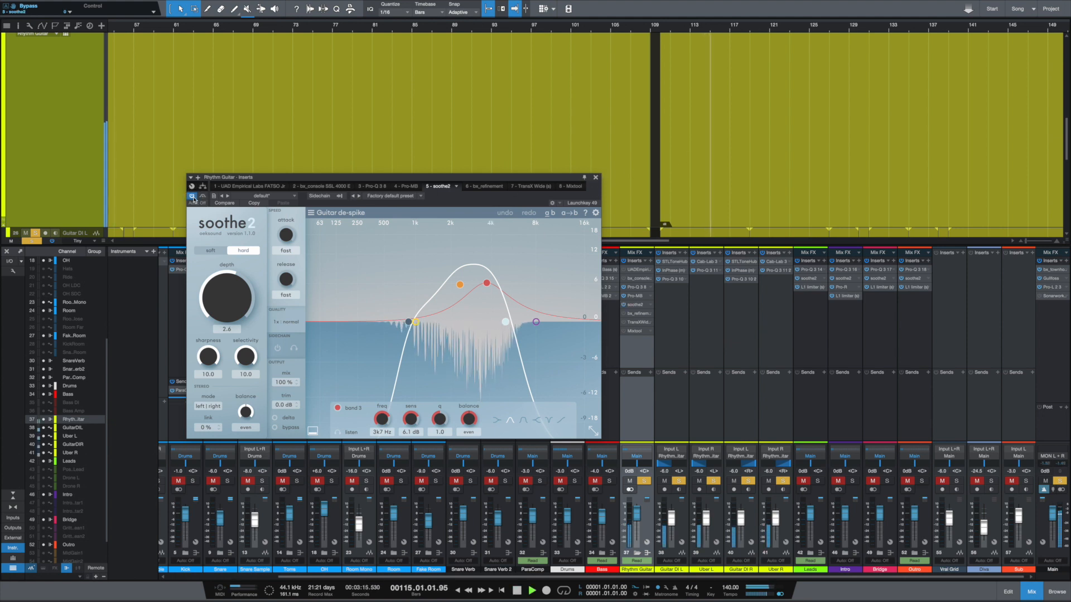
pyautogui.press('space')
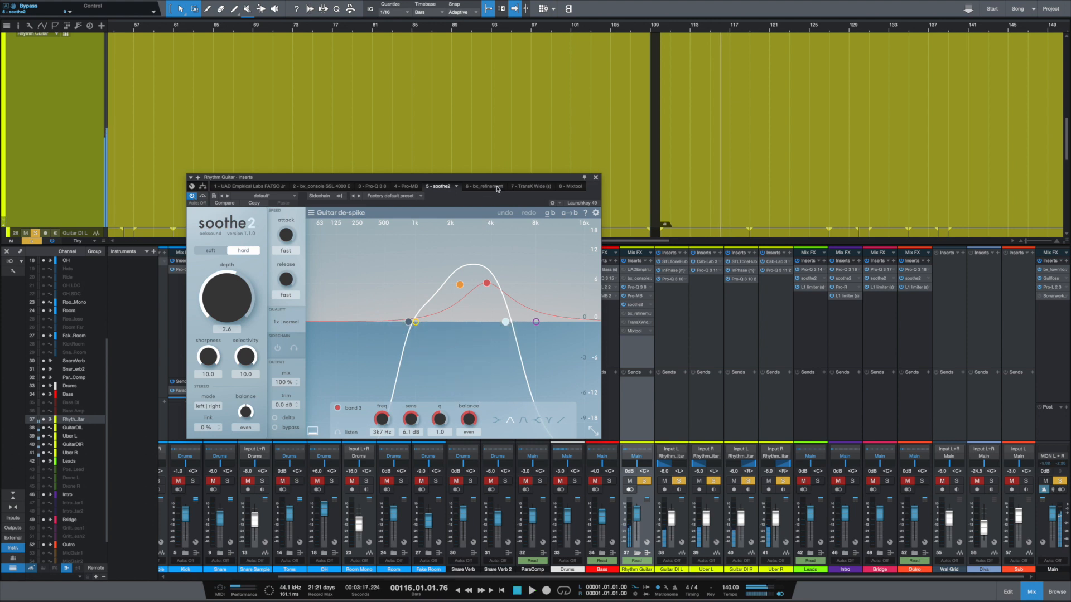
# Compare the Rhythm Guitar bus with bx_refinement bypassed and active, leave it active, stop playback, and close the plugin
pyautogui.click(484, 185)
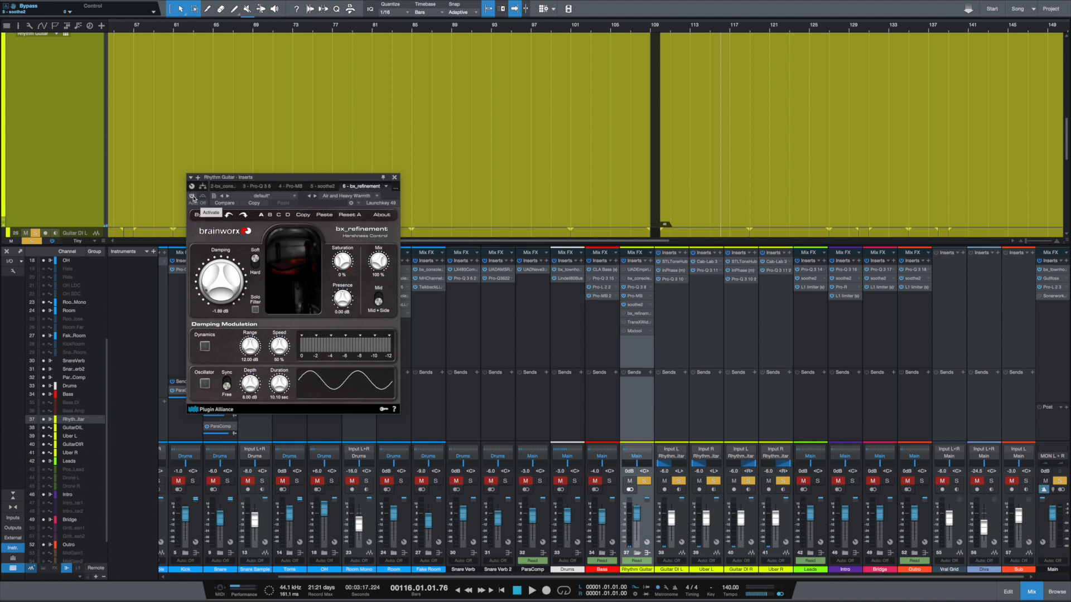
pyautogui.press('space')
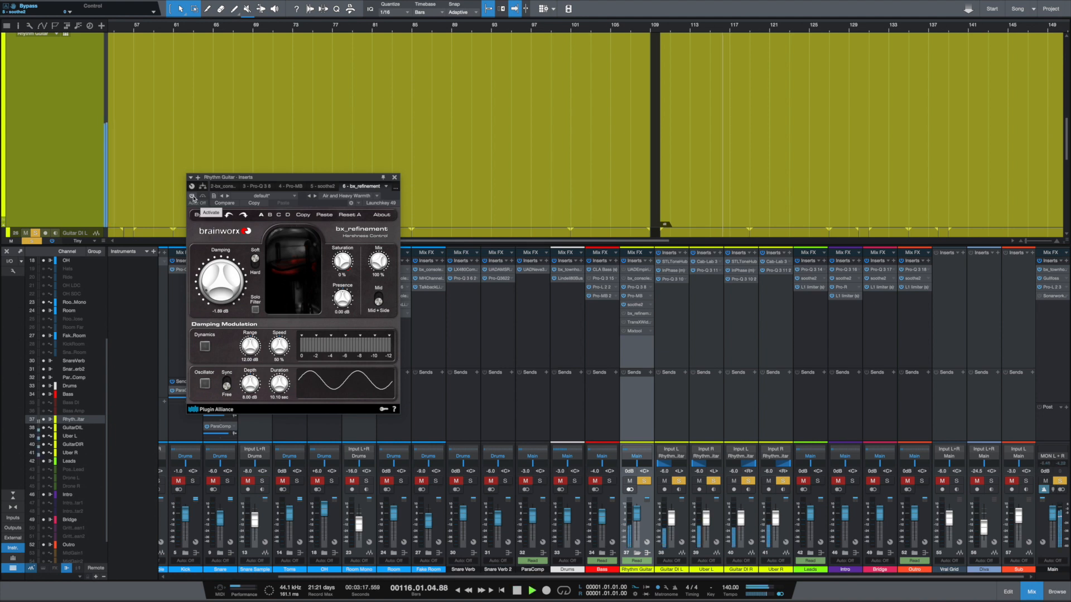
pyautogui.press('space')
pyautogui.press('space')
pyautogui.click(192, 197)
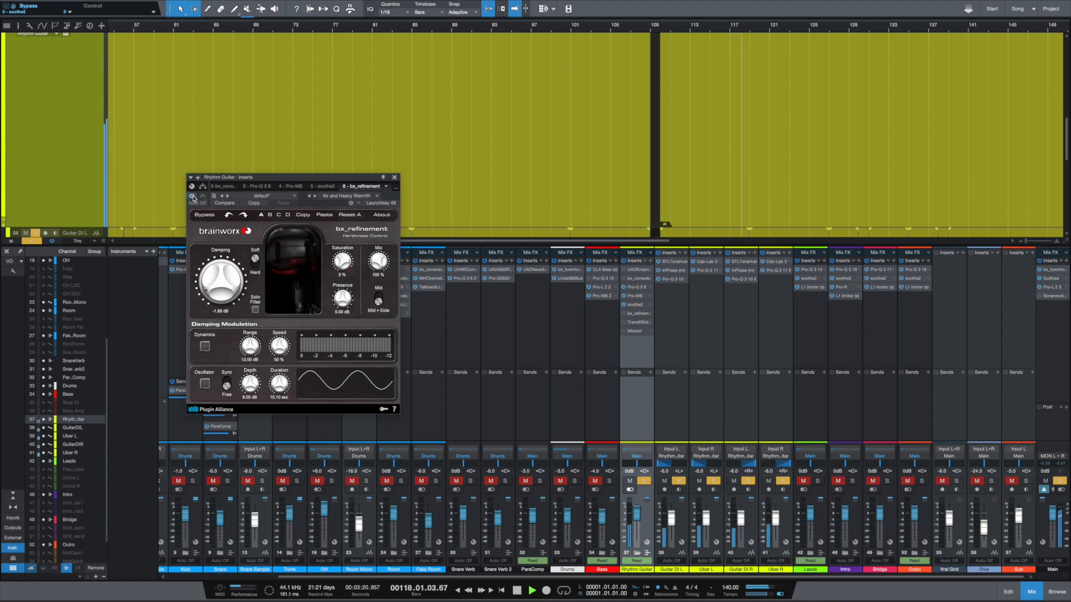
pyautogui.click(192, 197)
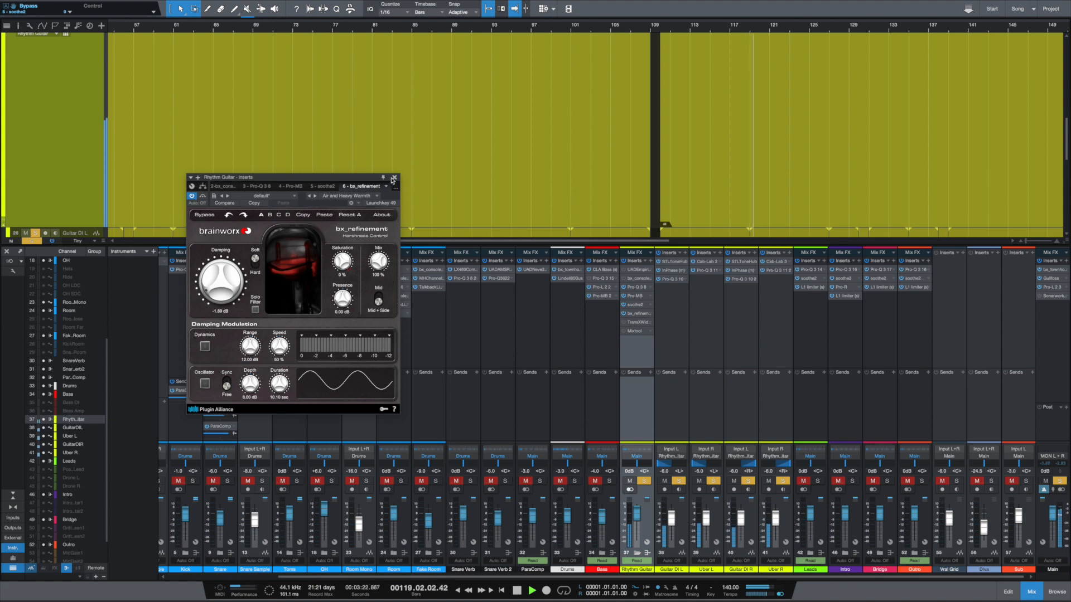
pyautogui.press('space')
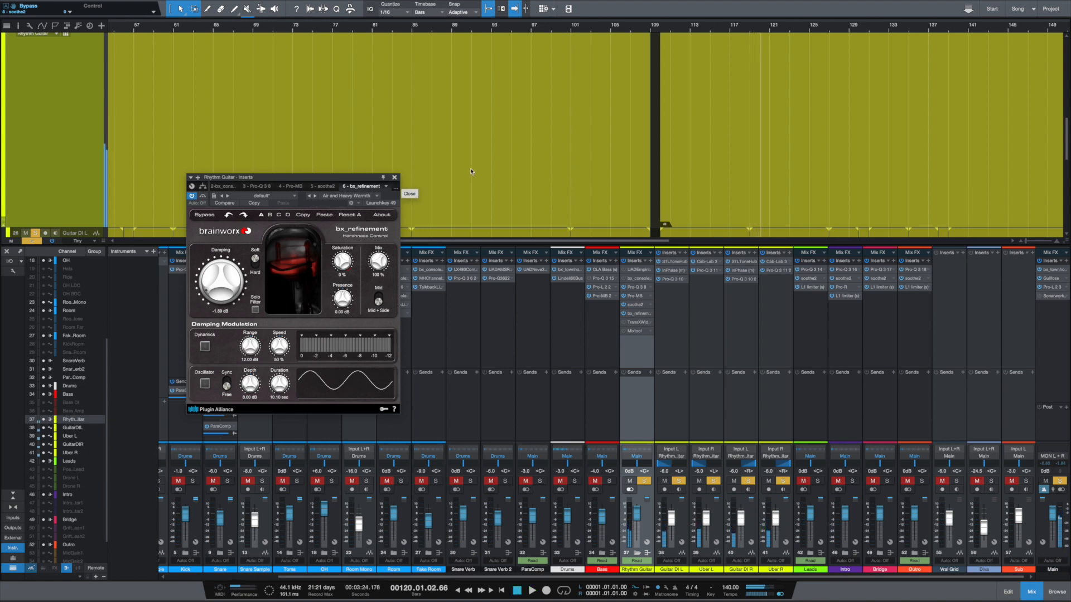
pyautogui.click(395, 177)
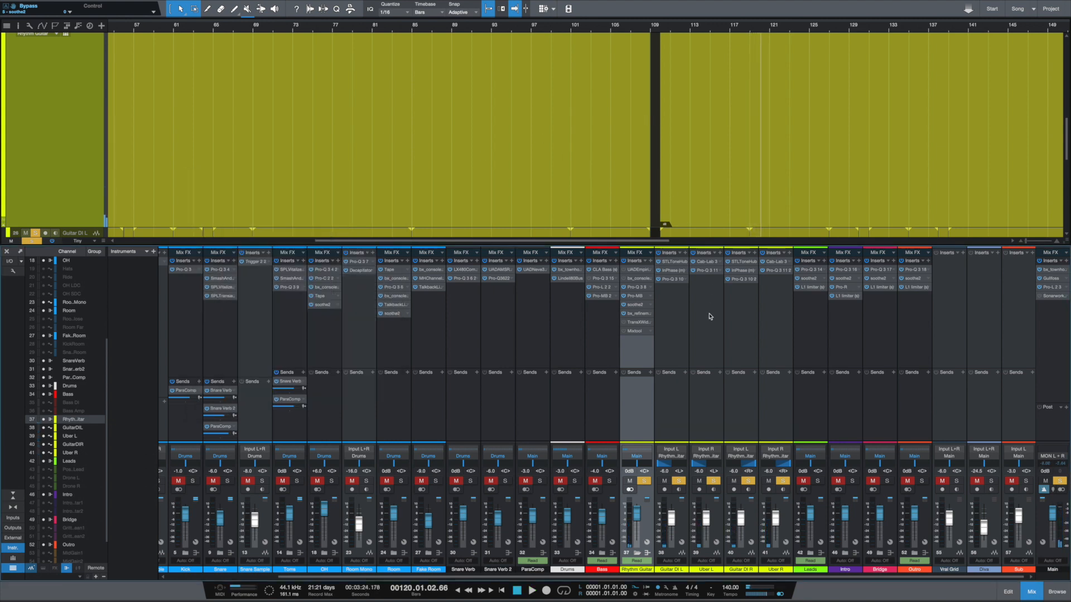
# Hide the mixer and place the playback cursor at bar 85 in the first rhythm guitar section
pyautogui.press('F3')
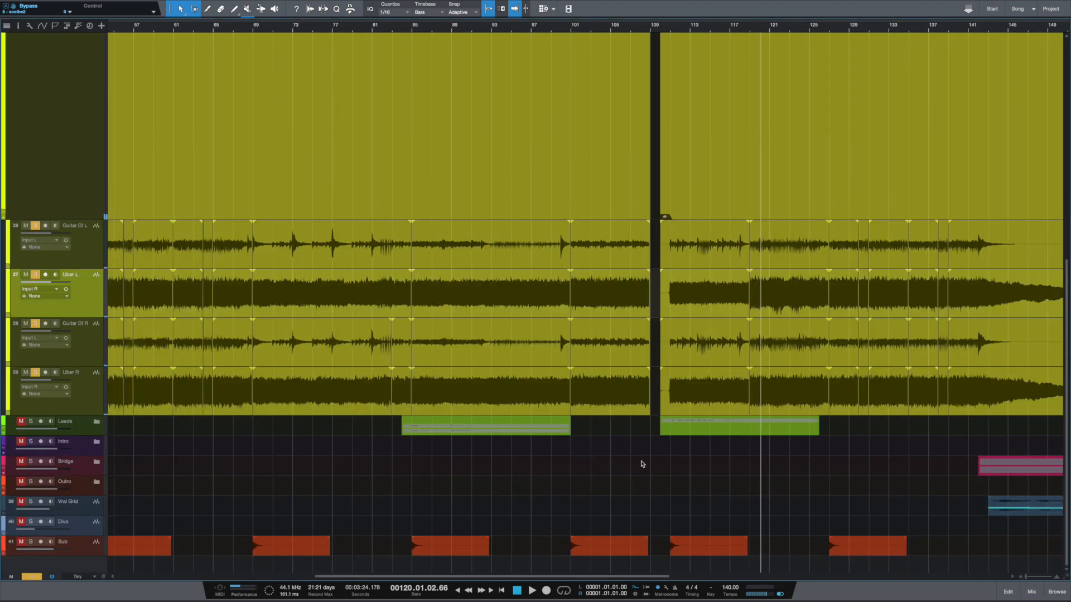
pyautogui.click(679, 34)
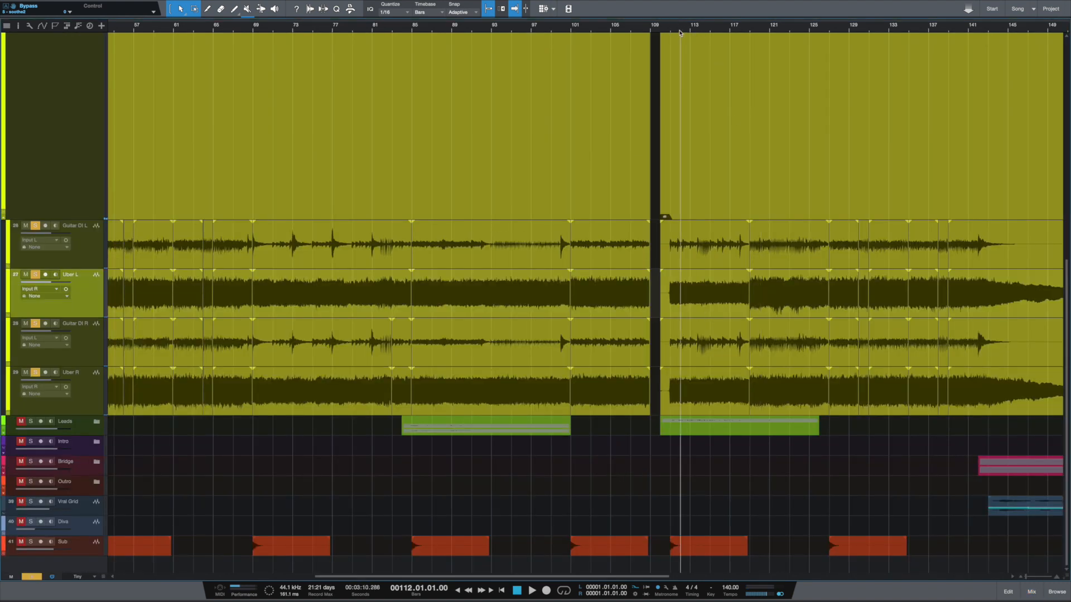
pyautogui.click(669, 33)
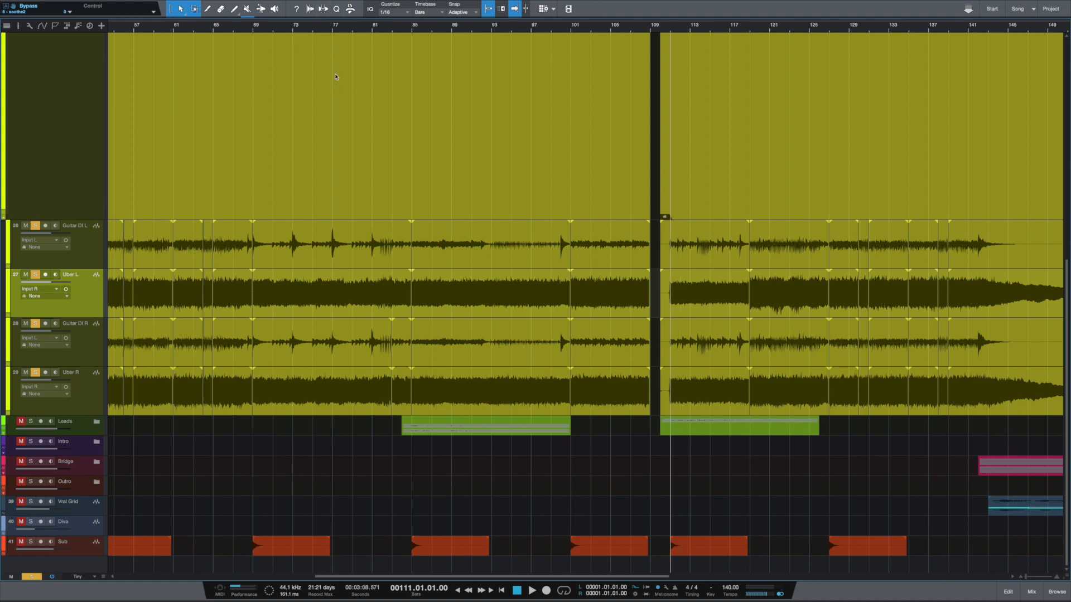
pyautogui.click(412, 31)
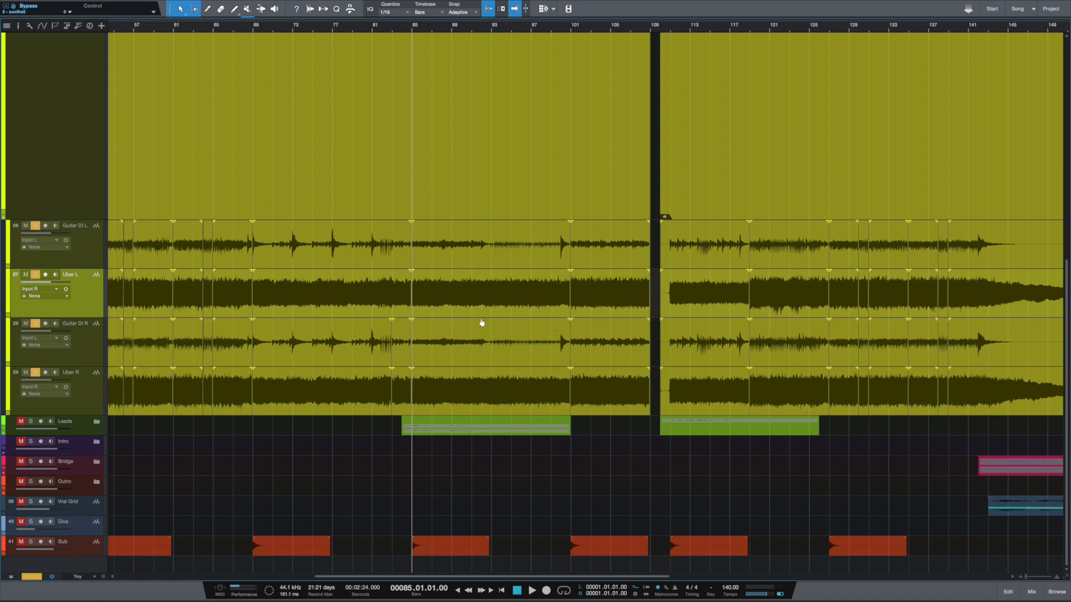
# Play the rhythm guitars from bar 85 with soothe2 and bx_refinement active, bypass both, and play the section onward for comparison
pyautogui.press('space')
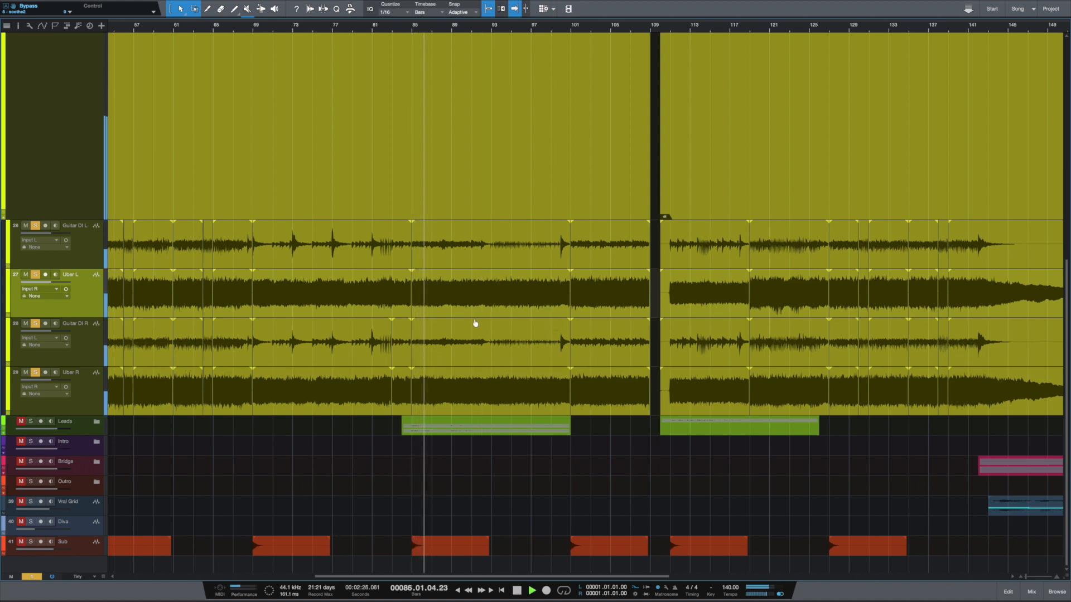
pyautogui.press('space')
pyautogui.press('F3')
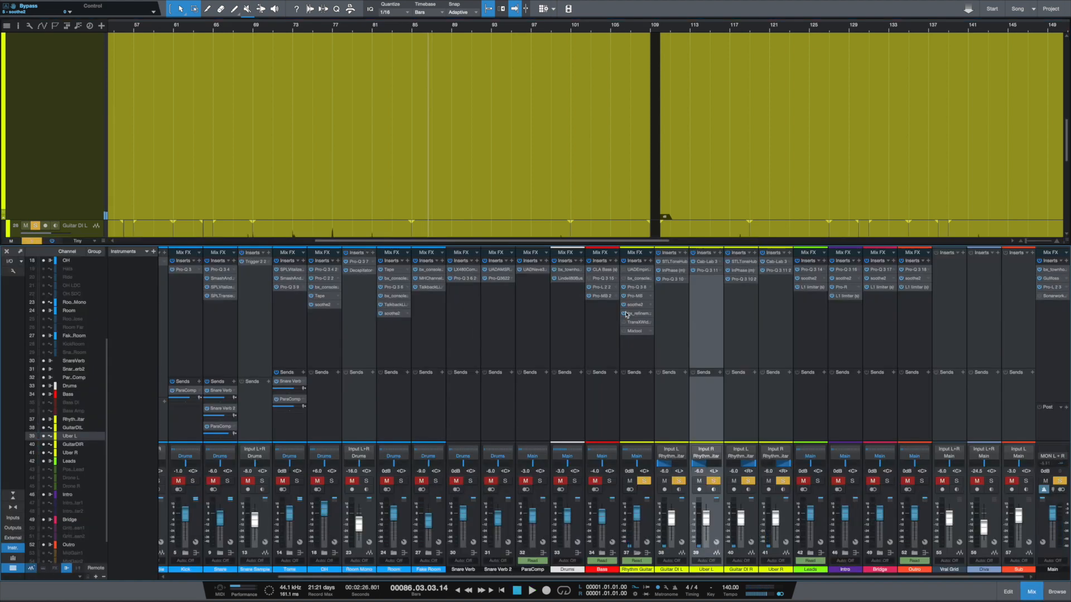
pyautogui.press('F3')
pyautogui.press('space')
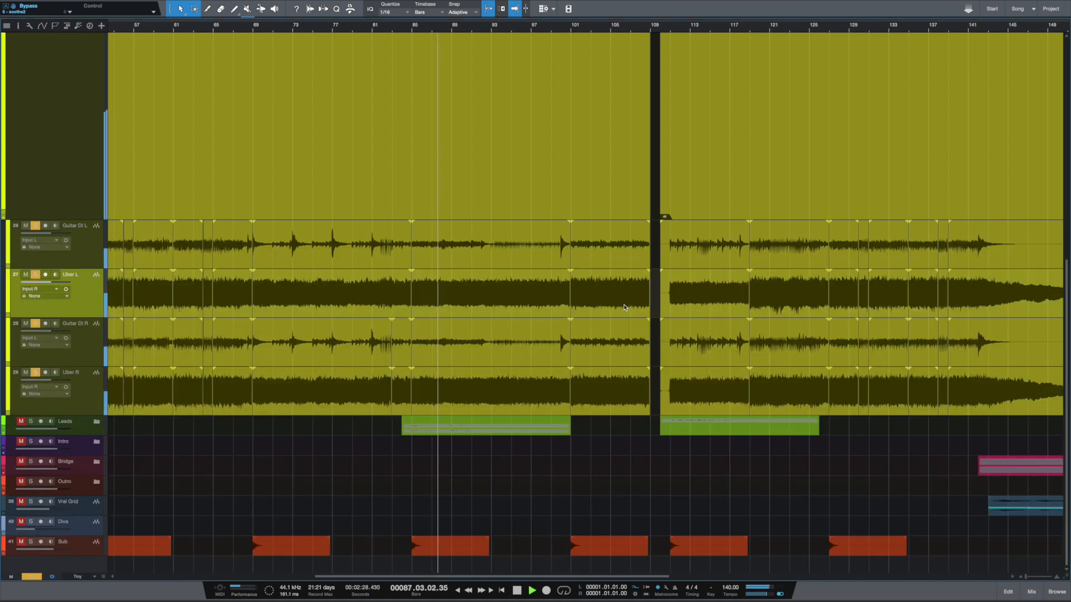
pyautogui.press('space')
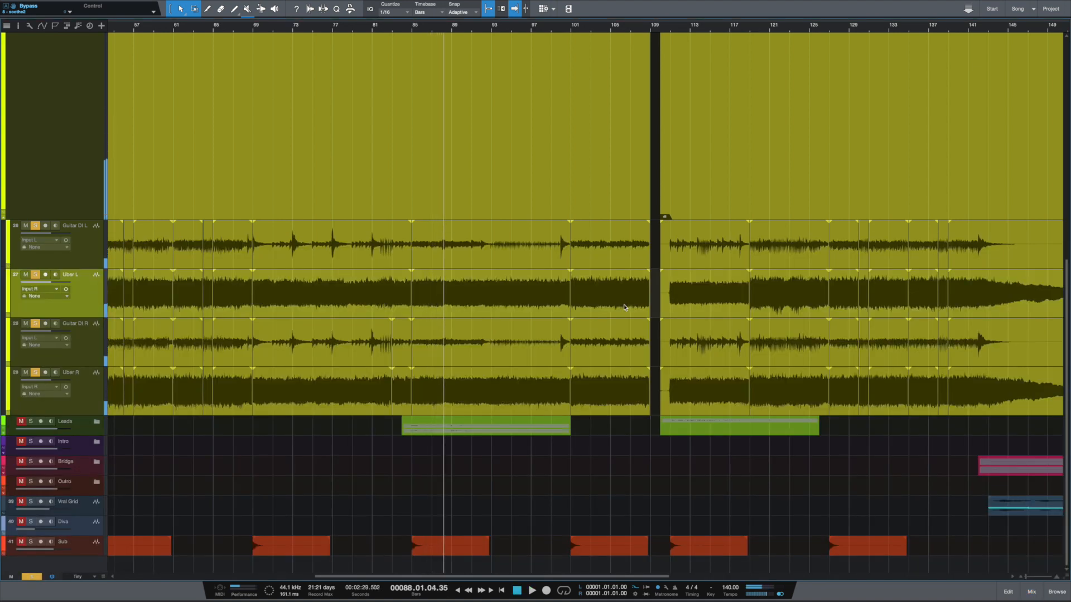
# Re-enable soothe2 and bx_refinement, play the rhythm guitars from bar 88, stop playback, and bring the mixer back
pyautogui.press('F3')
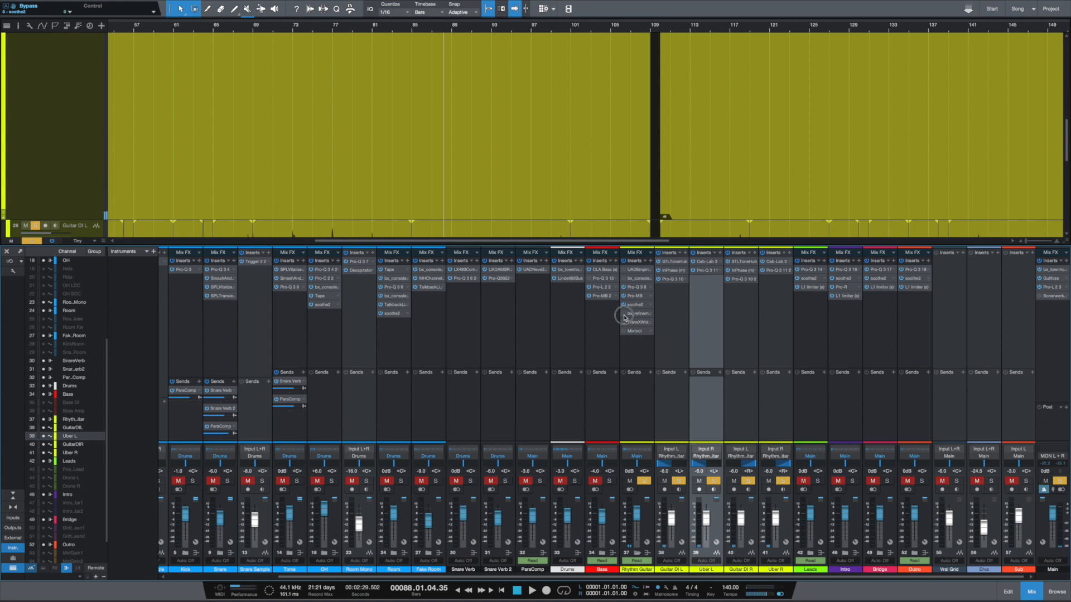
pyautogui.press('F3')
pyautogui.press('space')
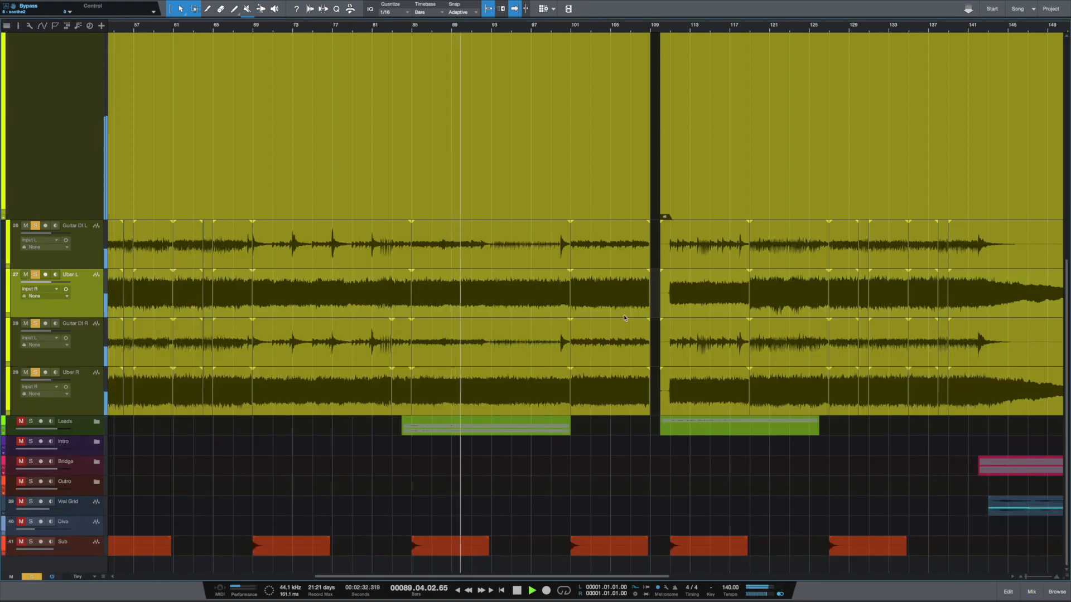
pyautogui.press('space')
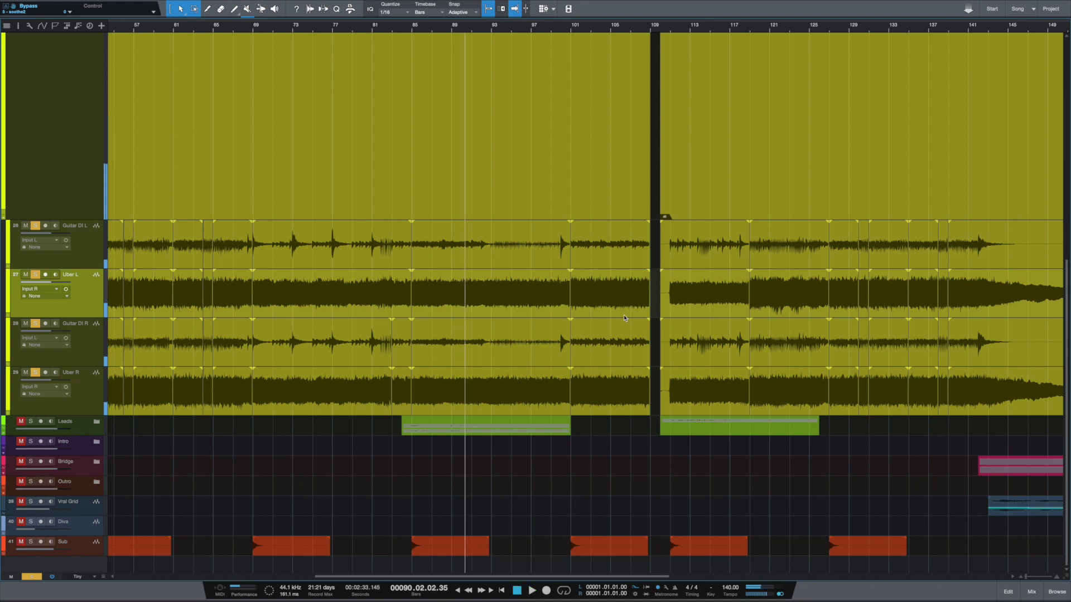
pyautogui.press('F3')
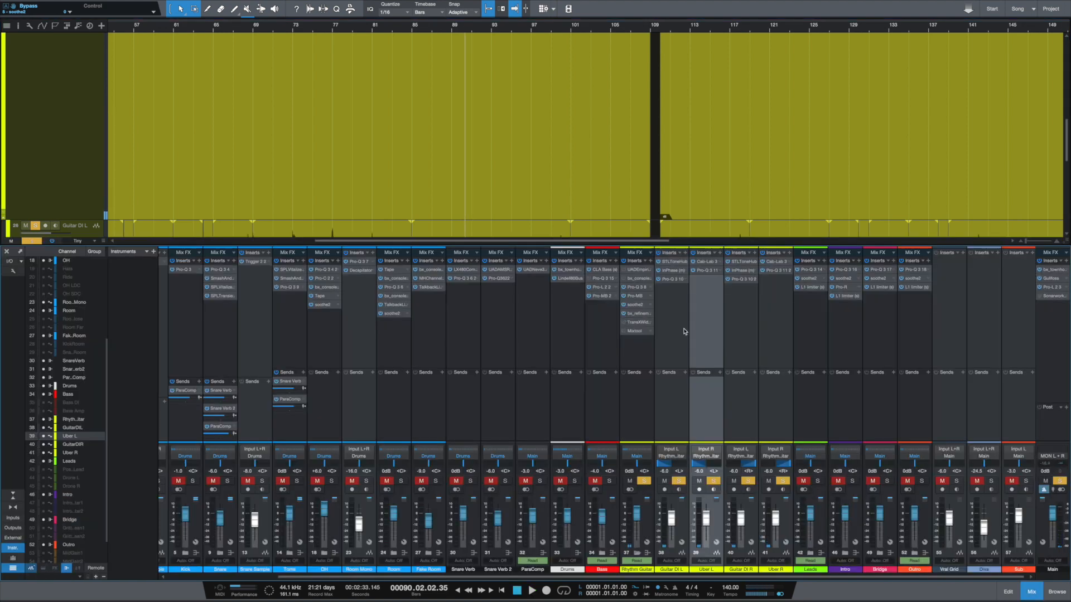
# Open TransX Wide on the Rhythm Guitar bus with the plugin active, and place the playback cursor at bar 110
pyautogui.click(636, 324)
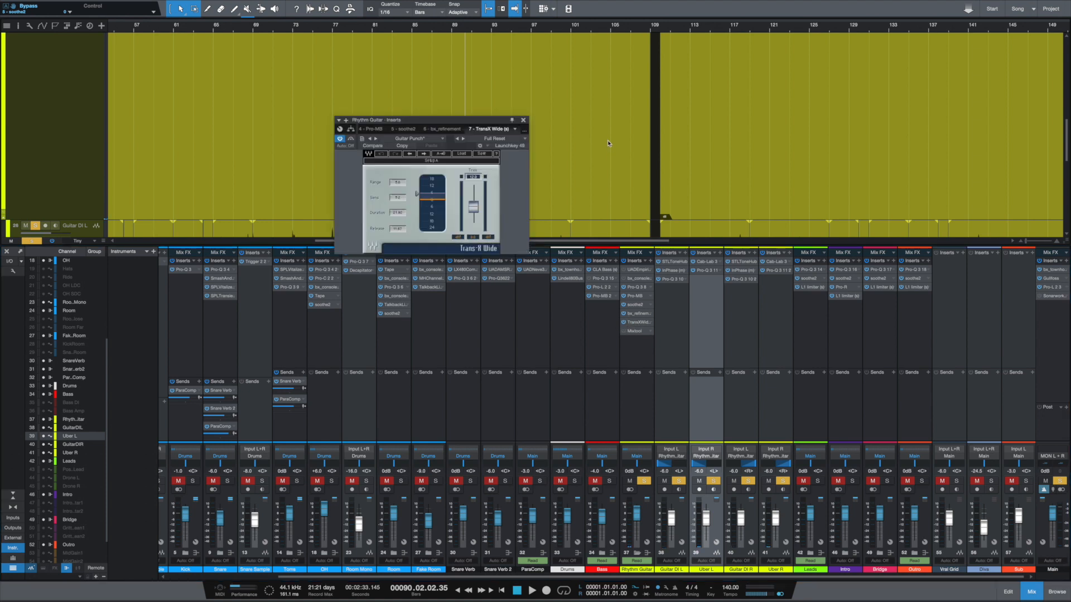
pyautogui.press('F3')
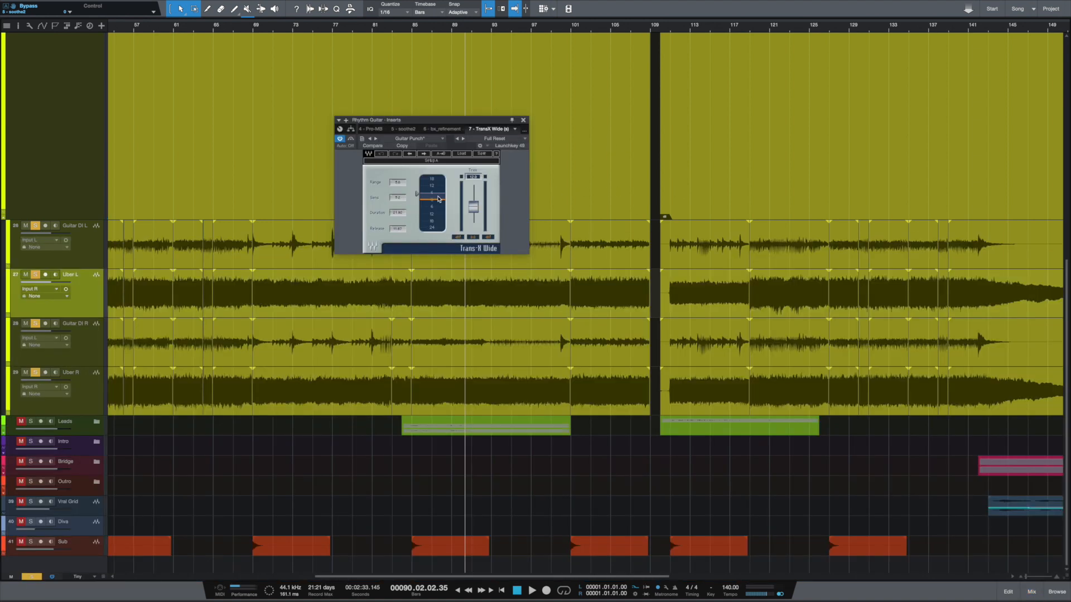
pyautogui.click(668, 28)
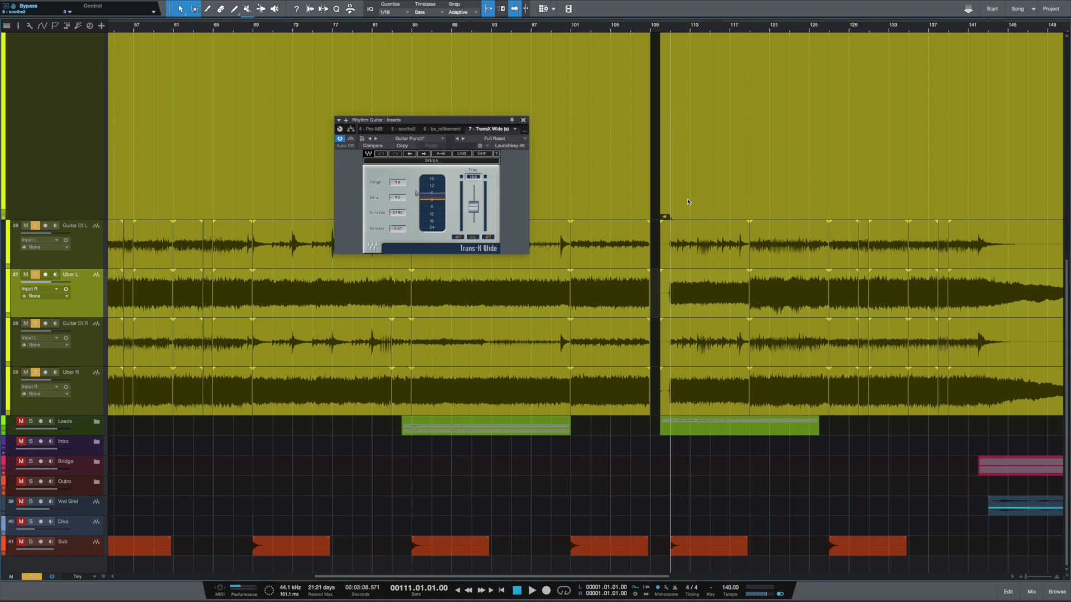
pyautogui.click(661, 29)
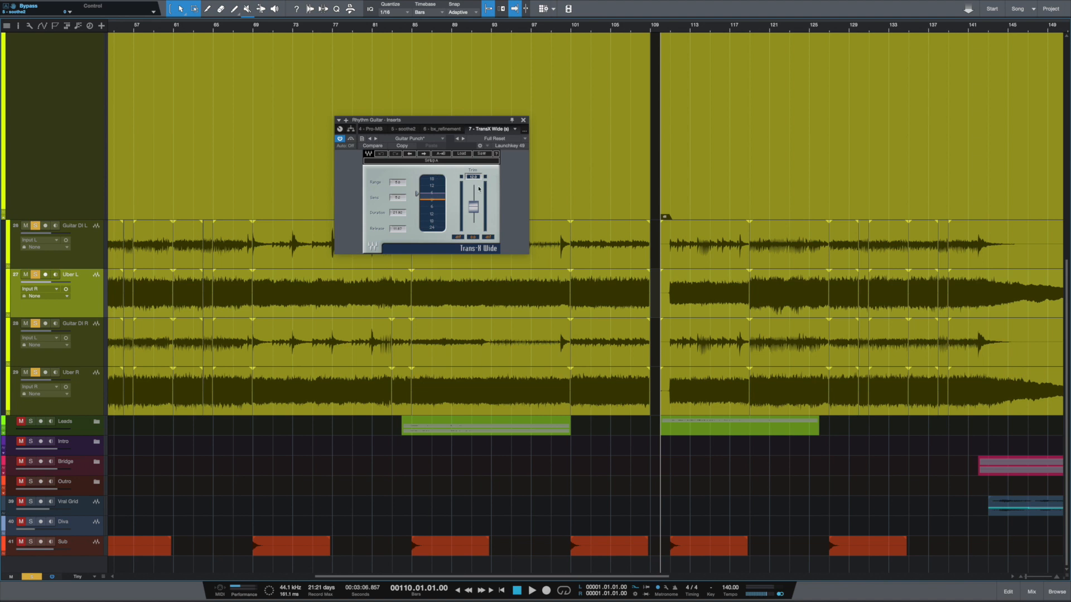
# Play the rhythm guitars from bar 110 with TransX Wide active, stop playback, and close the plugin
pyautogui.moveTo(468, 122); pyautogui.dragTo(496, 132)
pyautogui.press('space')
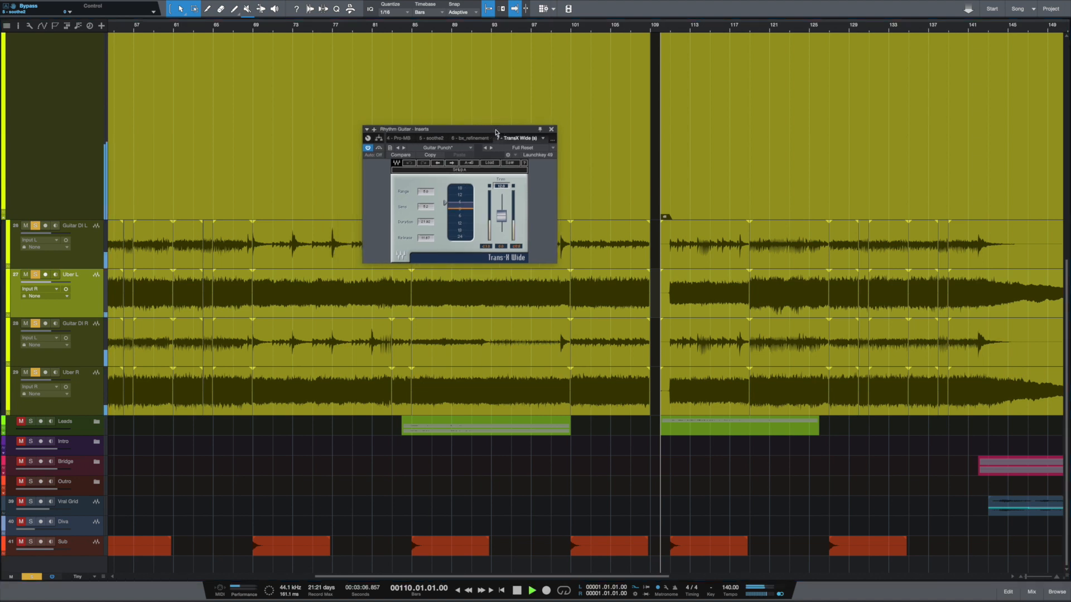
pyautogui.press('space')
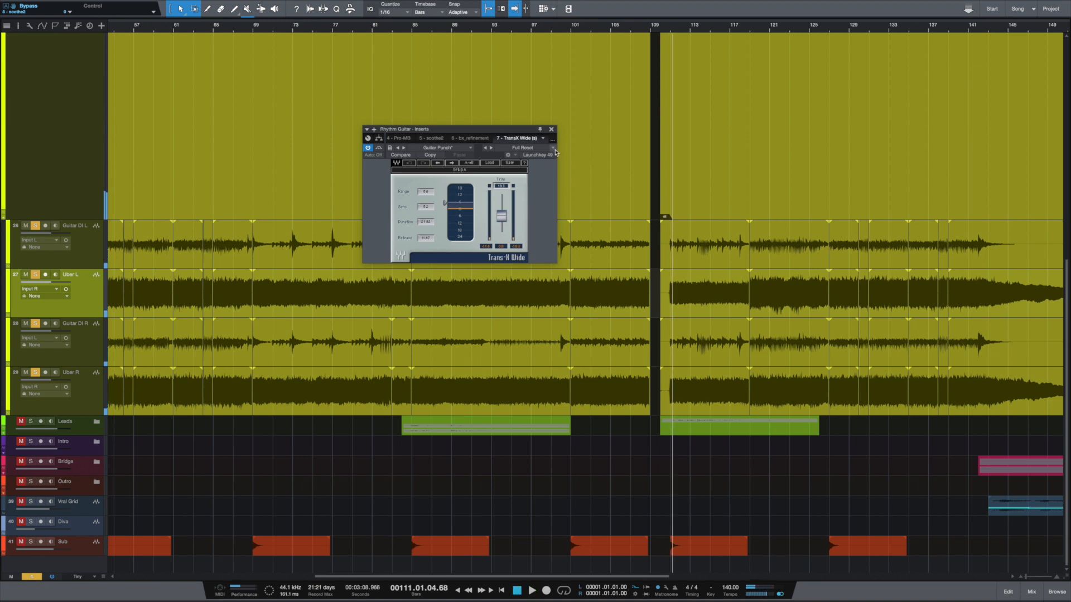
pyautogui.click(551, 129)
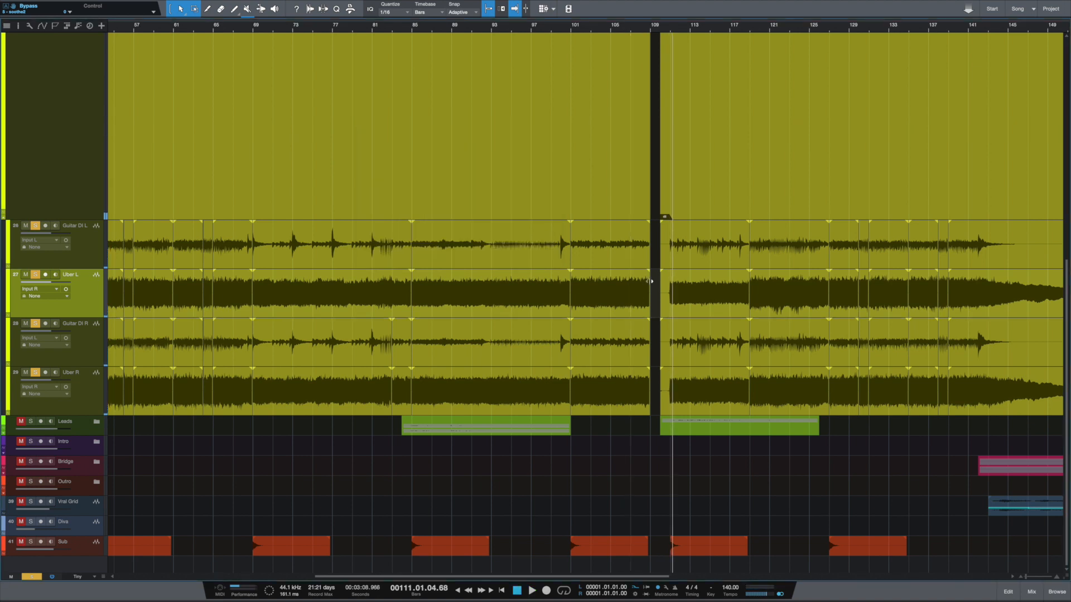
# Bring the mixer back and open the UAD Empirical Labs FATSO Jr on the Rhythm Guitar bus
pyautogui.press('F3')
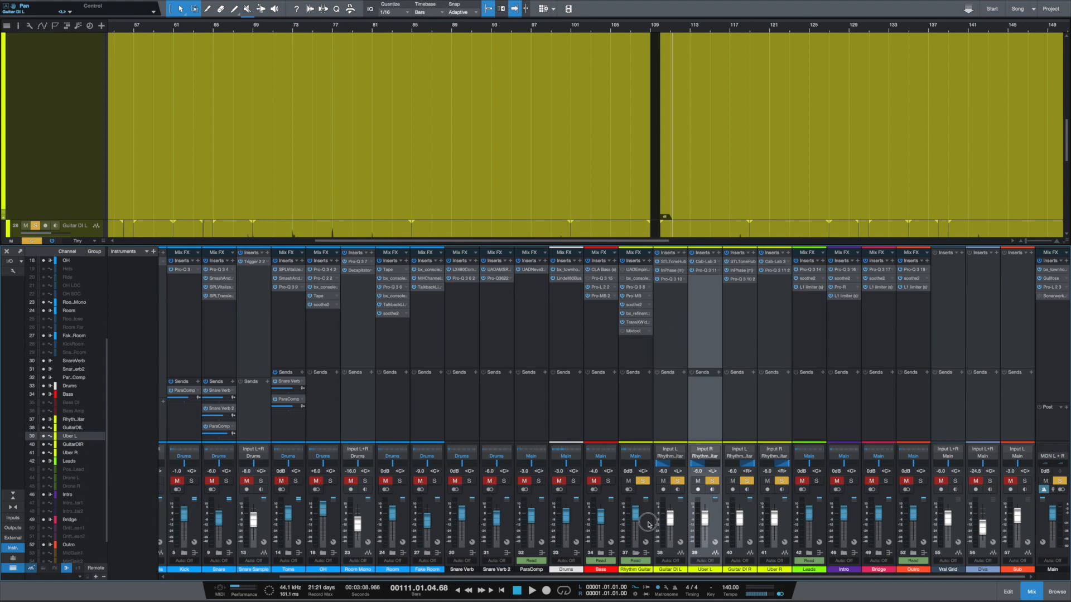
pyautogui.click(649, 524)
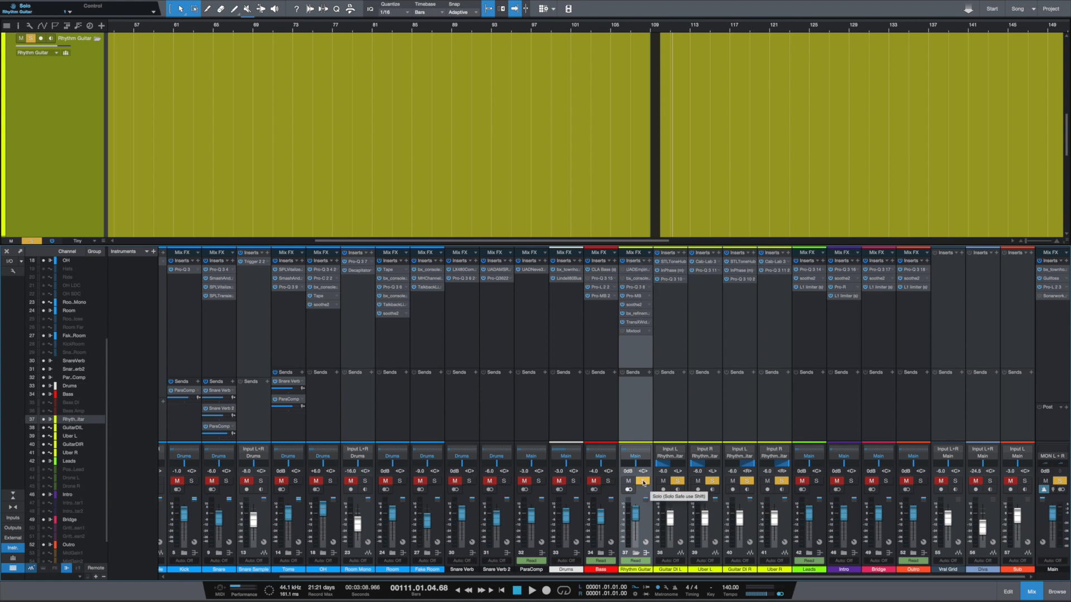
pyautogui.click(632, 271)
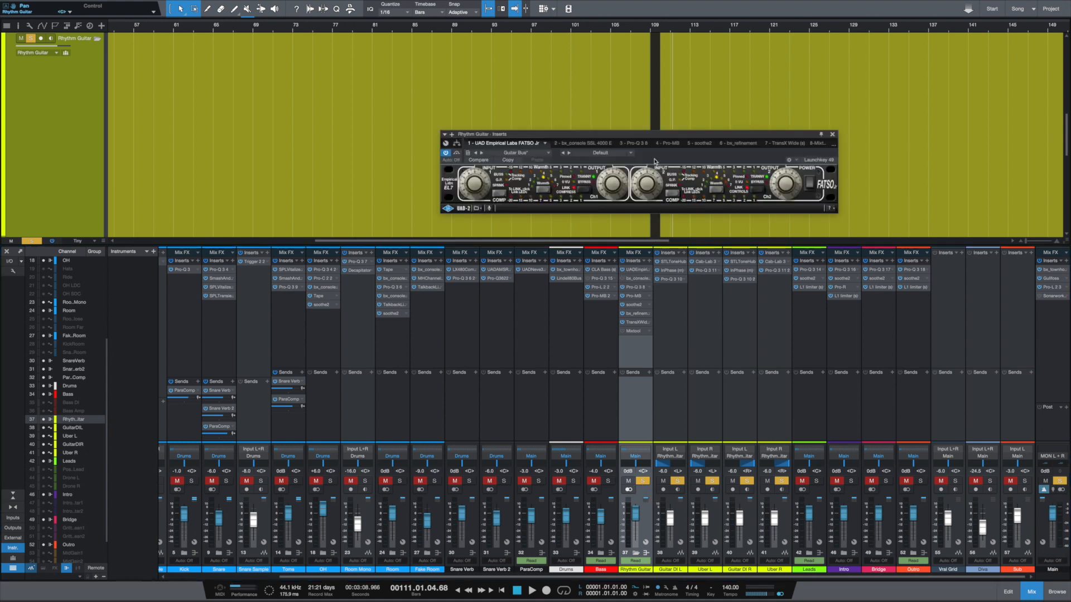
pyautogui.moveTo(639, 135); pyautogui.dragTo(595, 162)
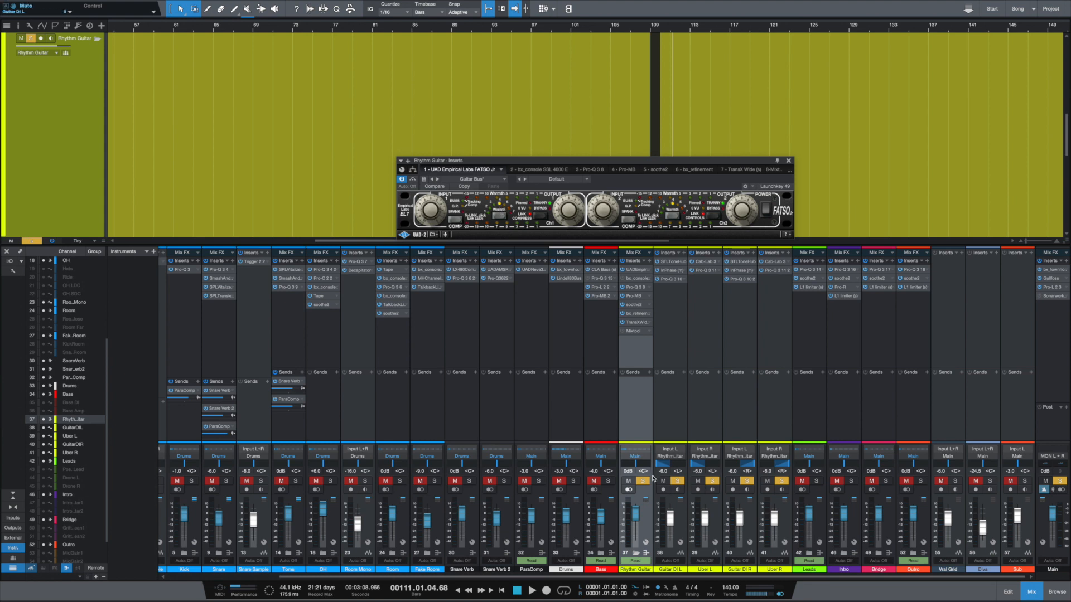
# Play the soloed rhythm guitars from bar 111 with FATSO Jr bypassed, re-enable it for comparison, and stop playback
pyautogui.click(403, 180)
pyautogui.press('space')
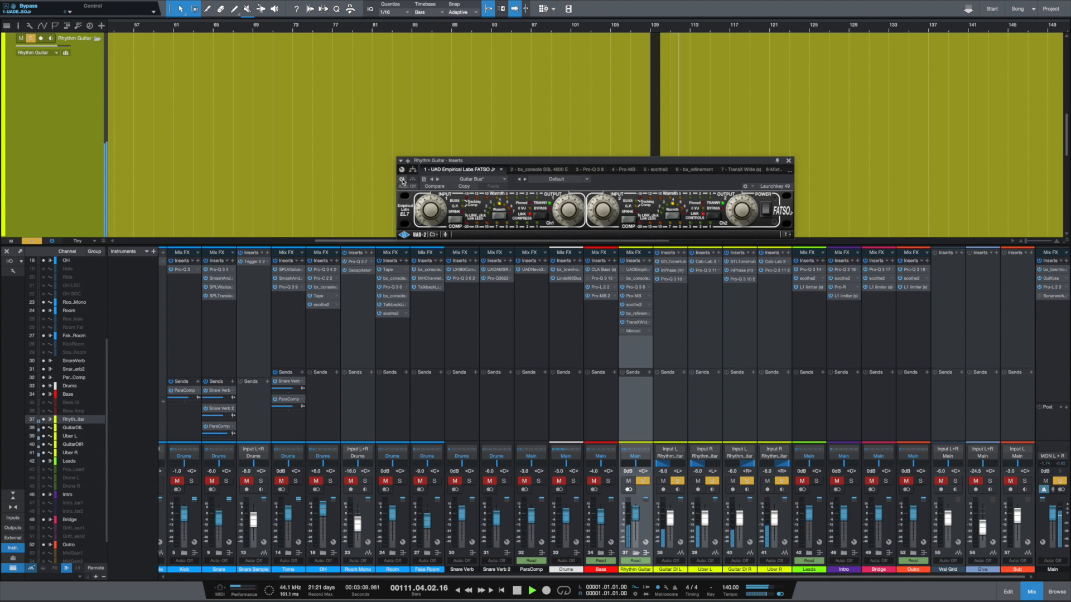
pyautogui.click(402, 179)
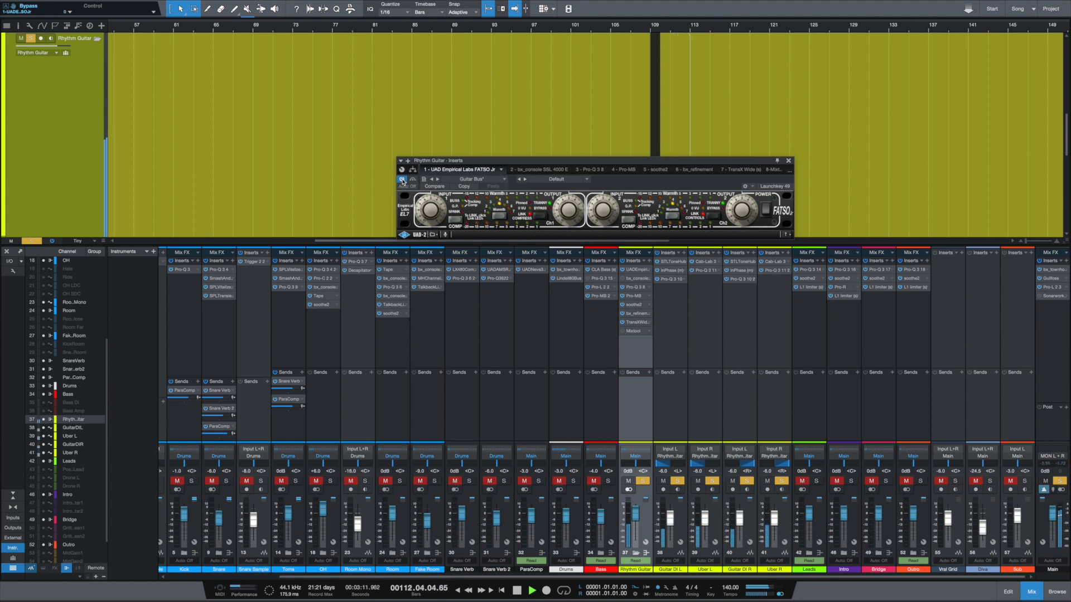
pyautogui.press('space')
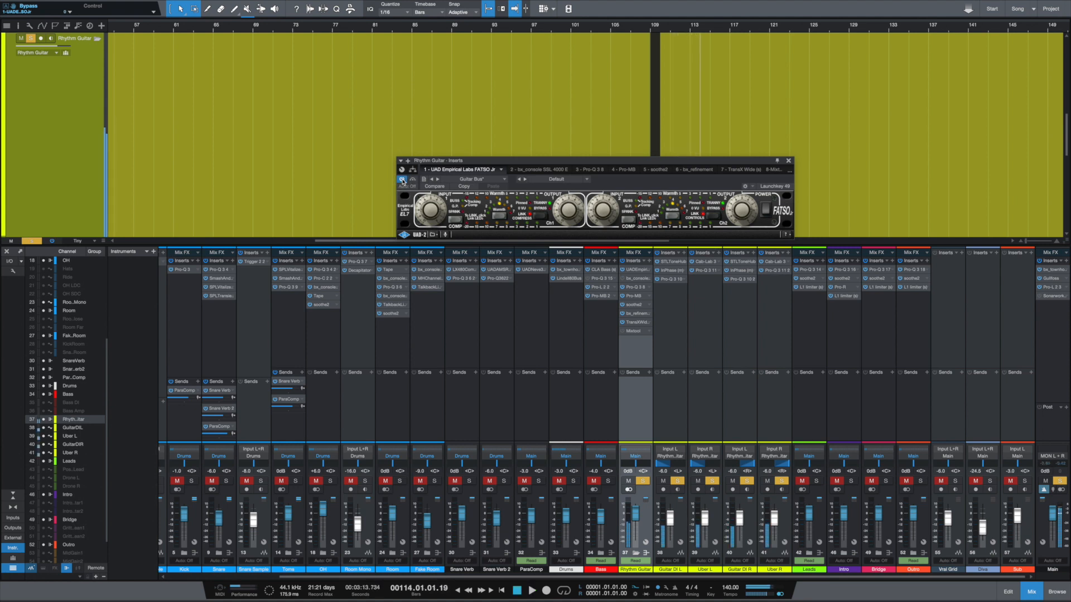
# Hide the mixer, place the playback cursor at bar 53, and unsolo the Rhythm Guitar bus
pyautogui.click(643, 481)
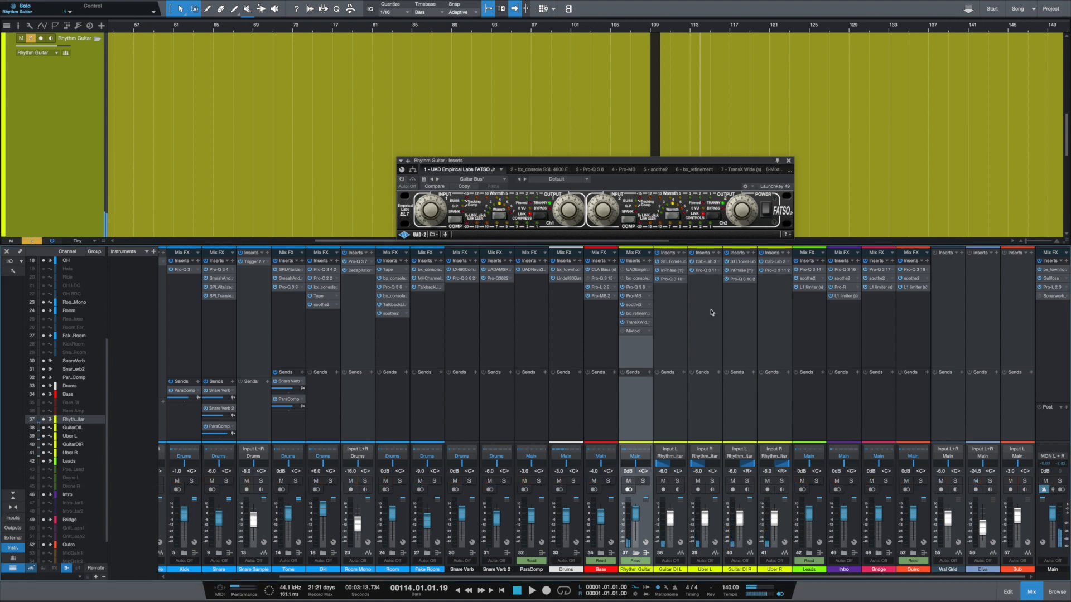
pyautogui.hotkey('shift', 's')
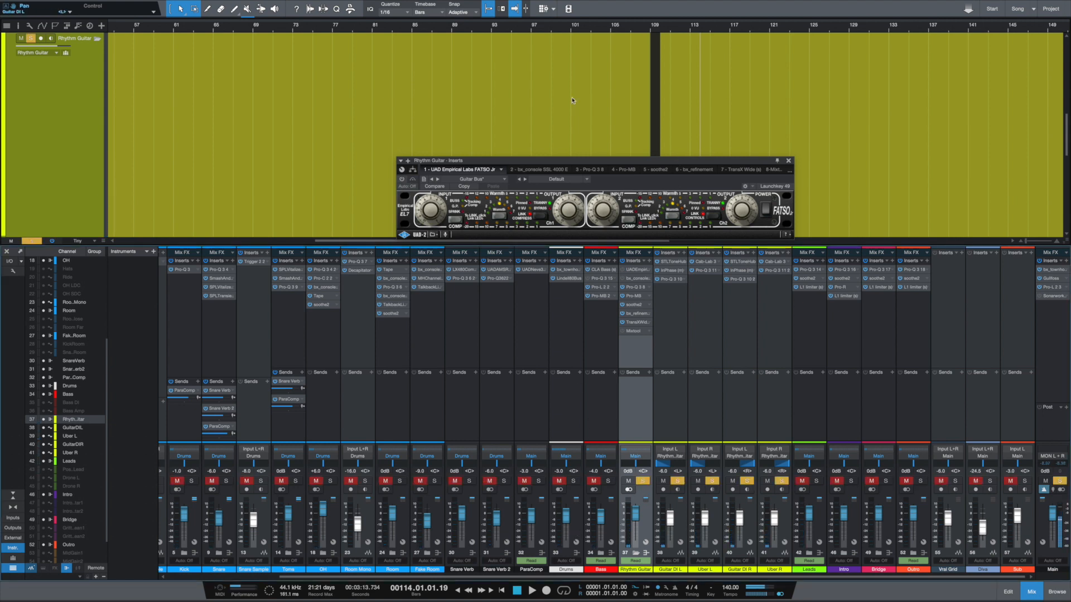
pyautogui.moveTo(540, 163); pyautogui.dragTo(786, 292)
pyautogui.press('F3')
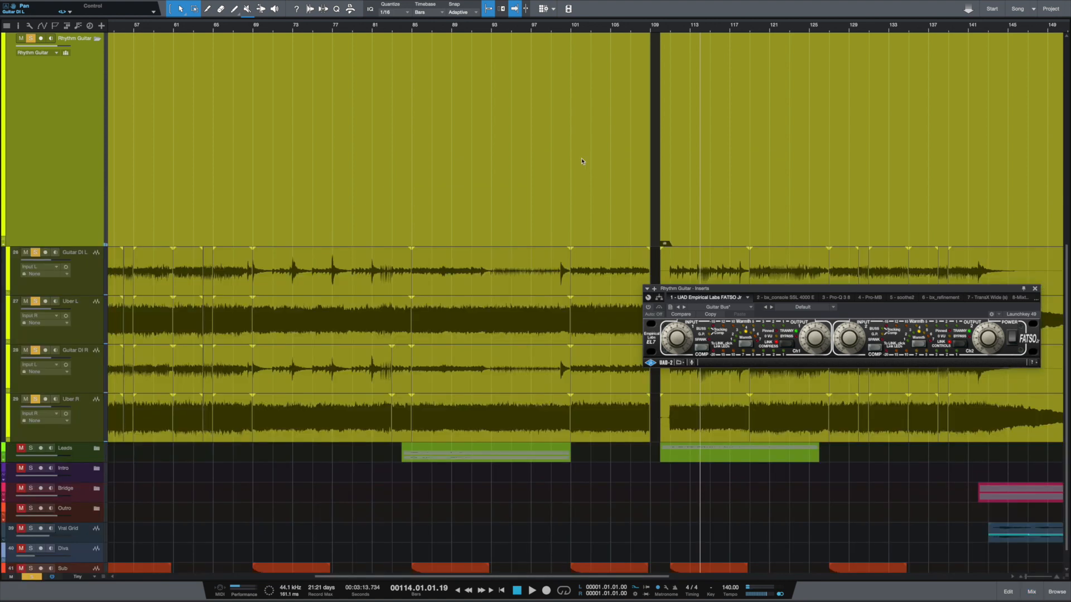
pyautogui.hscroll(-5, 575, 194)
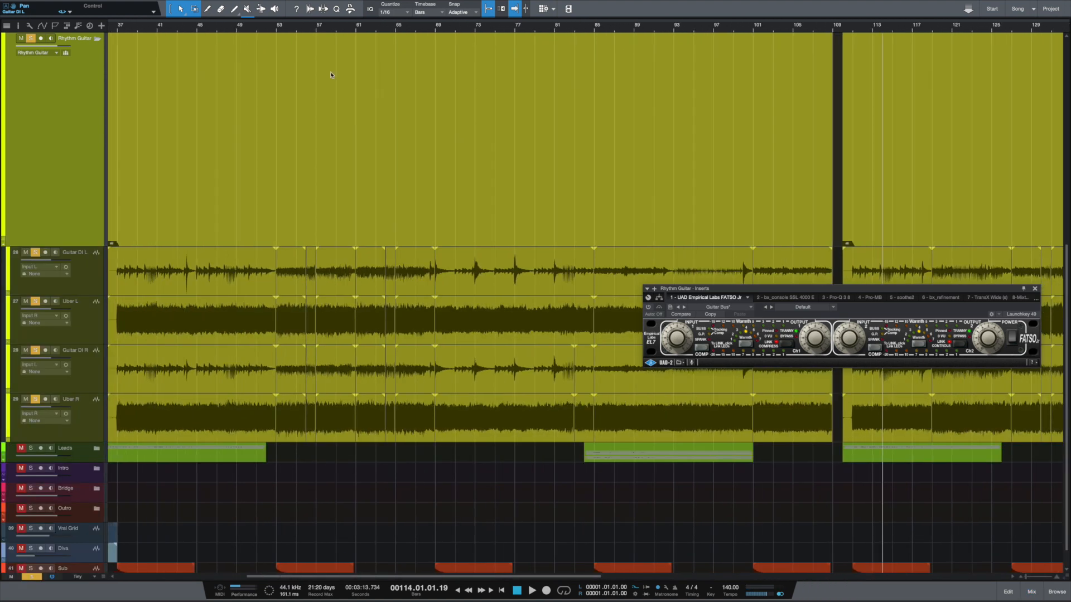
pyautogui.click(280, 30)
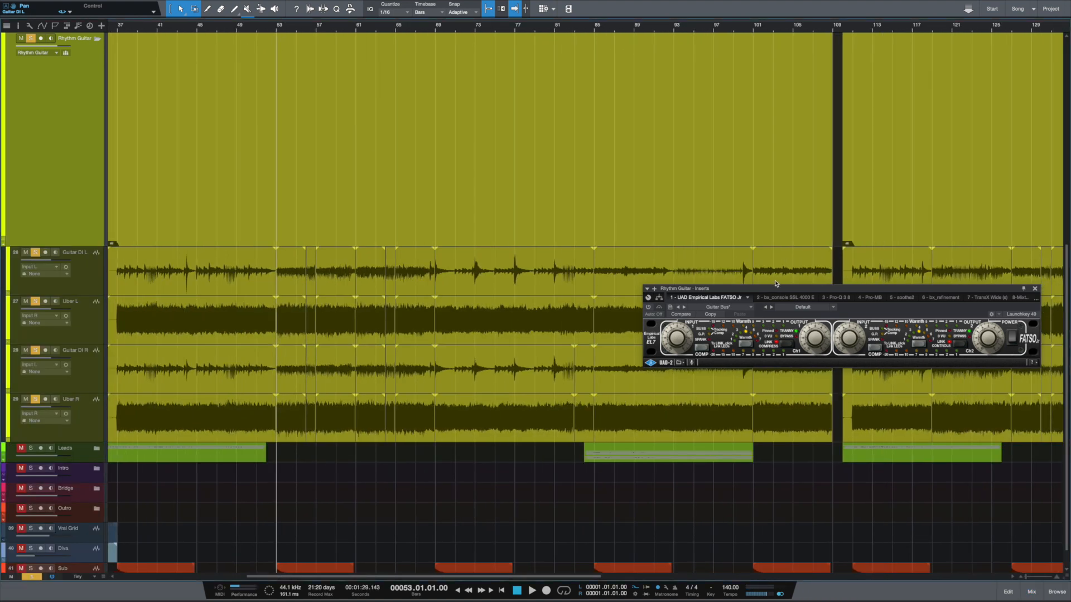
pyautogui.moveTo(808, 290); pyautogui.dragTo(577, 206)
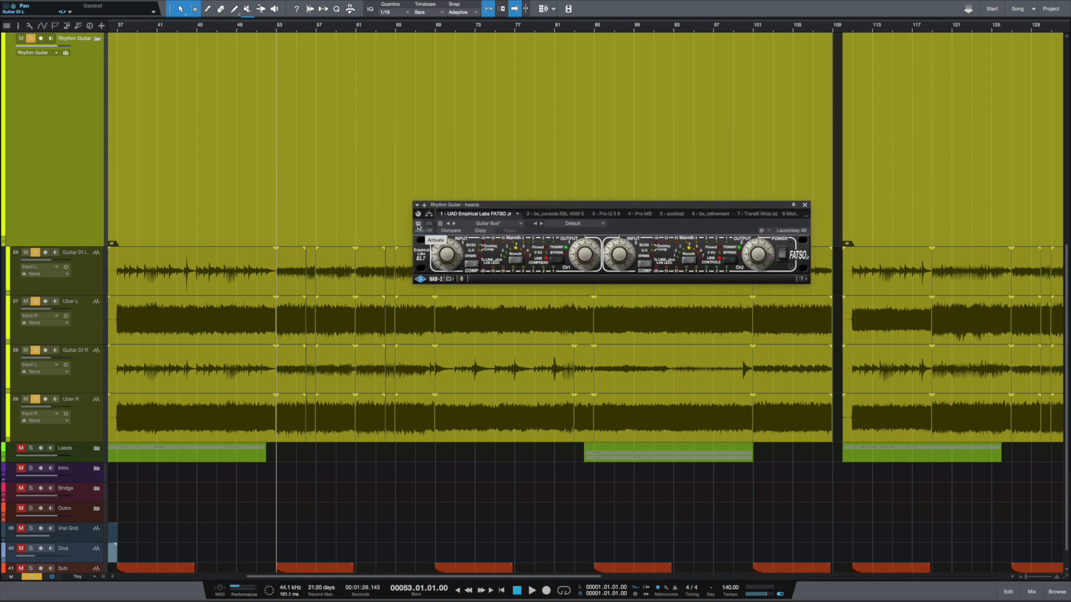
pyautogui.click(30, 38)
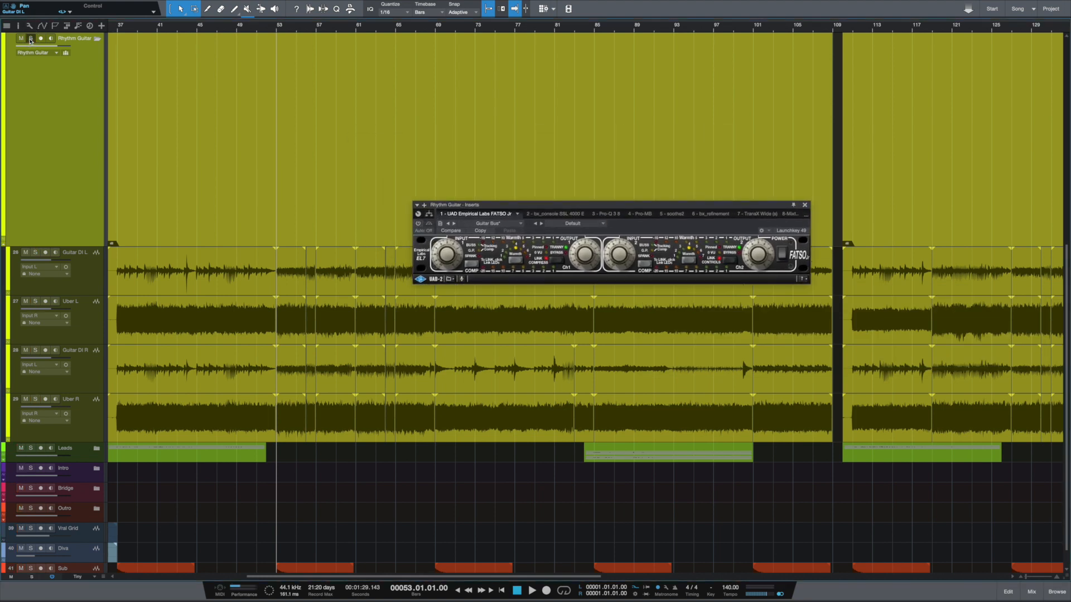
# Play the full section from bar 53, switching FATSO Jr on and back to bypassed for comparison, and stop playback
pyautogui.press('space')
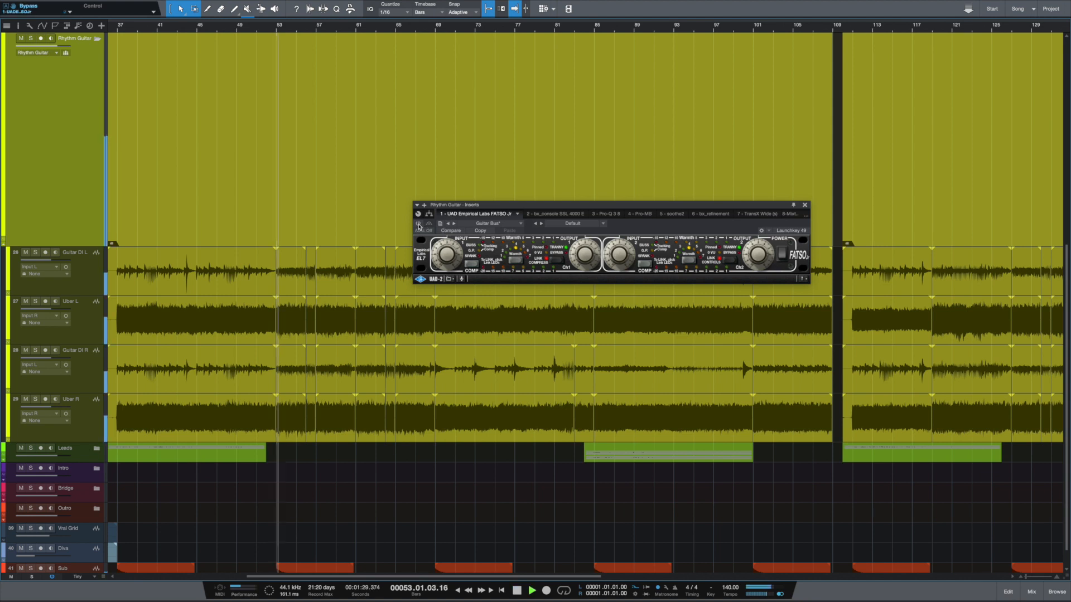
pyautogui.click(418, 223)
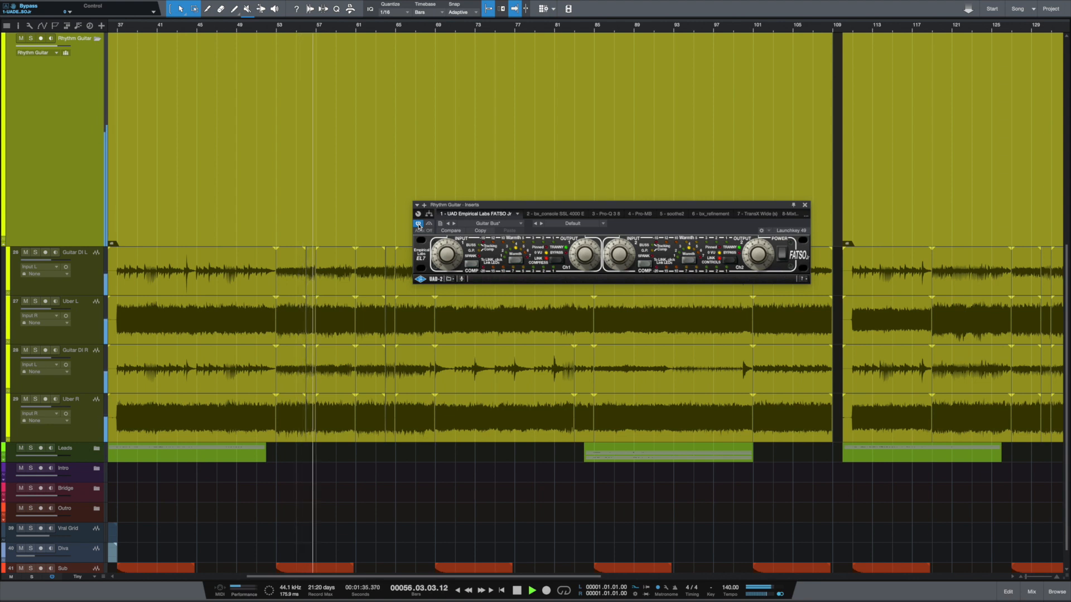
pyautogui.click(418, 223)
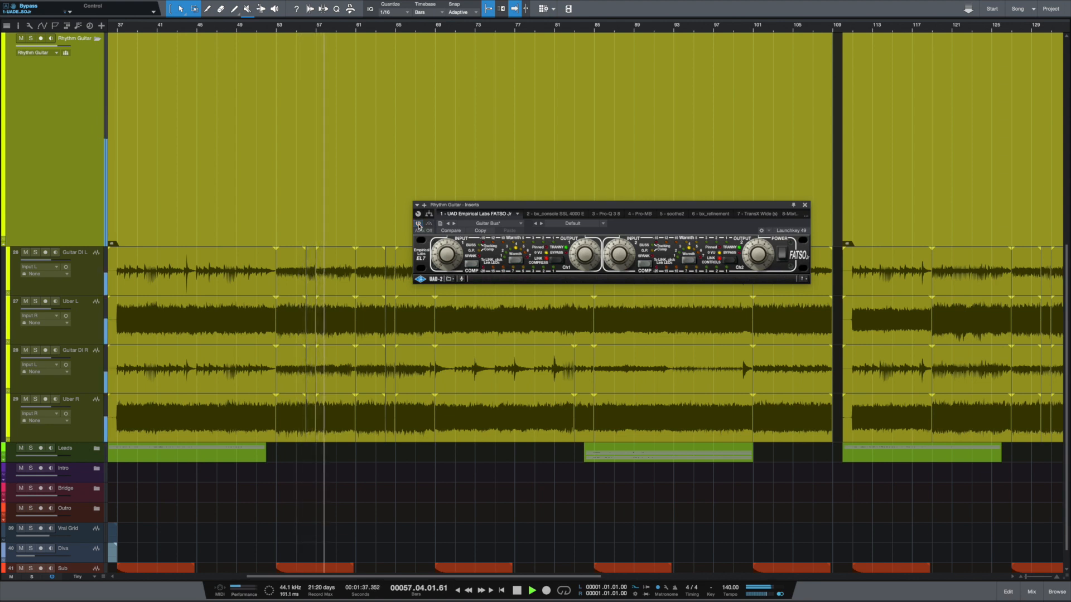
pyautogui.press('space')
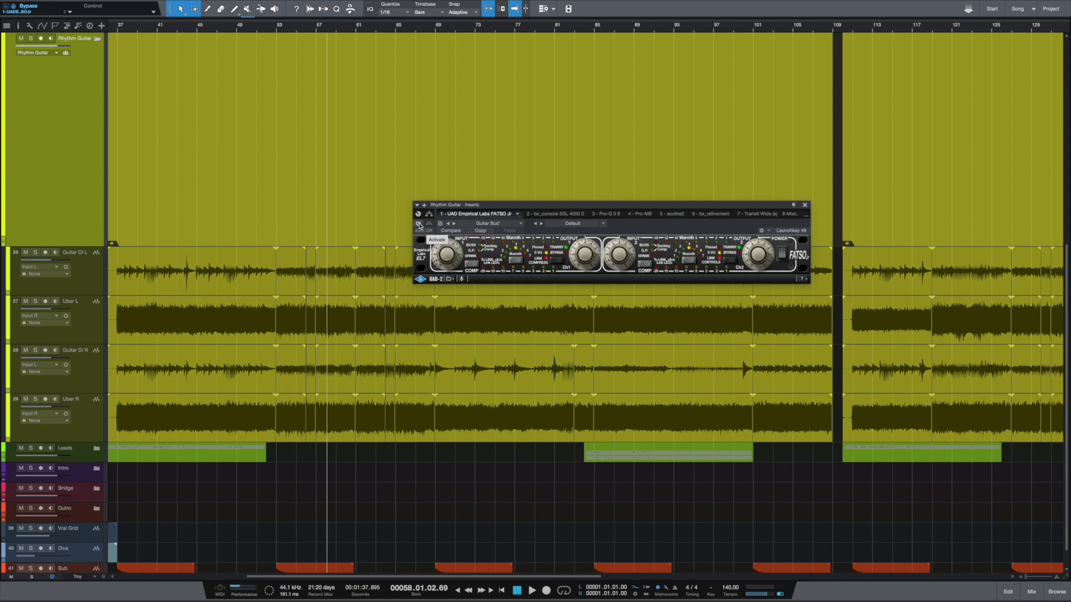
# Activate FATSO Jr on the Rhythm Guitar bus and play on from bar 58 before stopping playback
pyautogui.click(419, 224)
pyautogui.press('space')
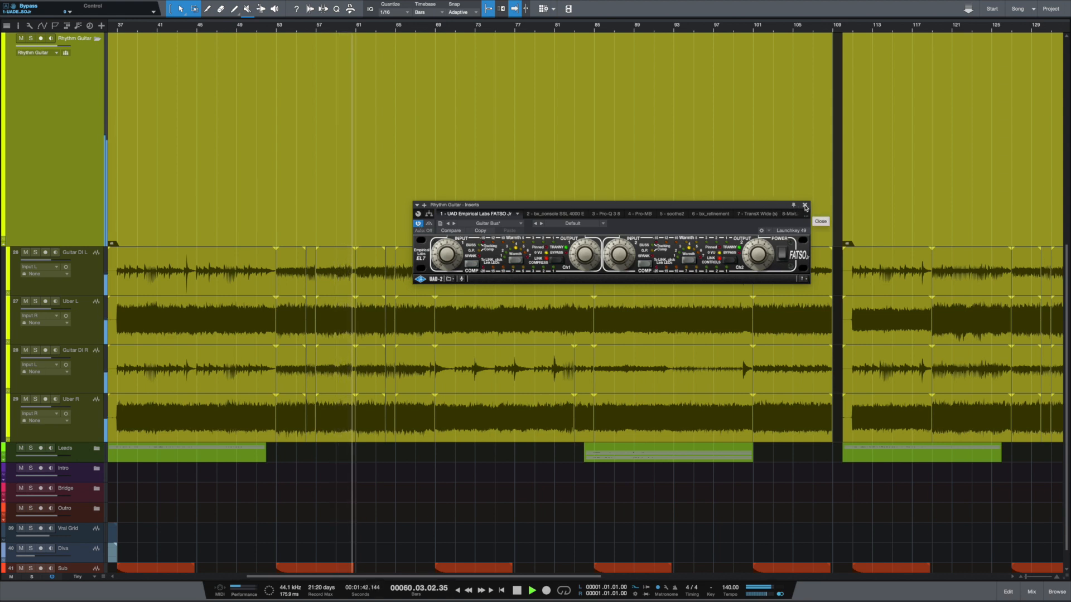
pyautogui.press('space')
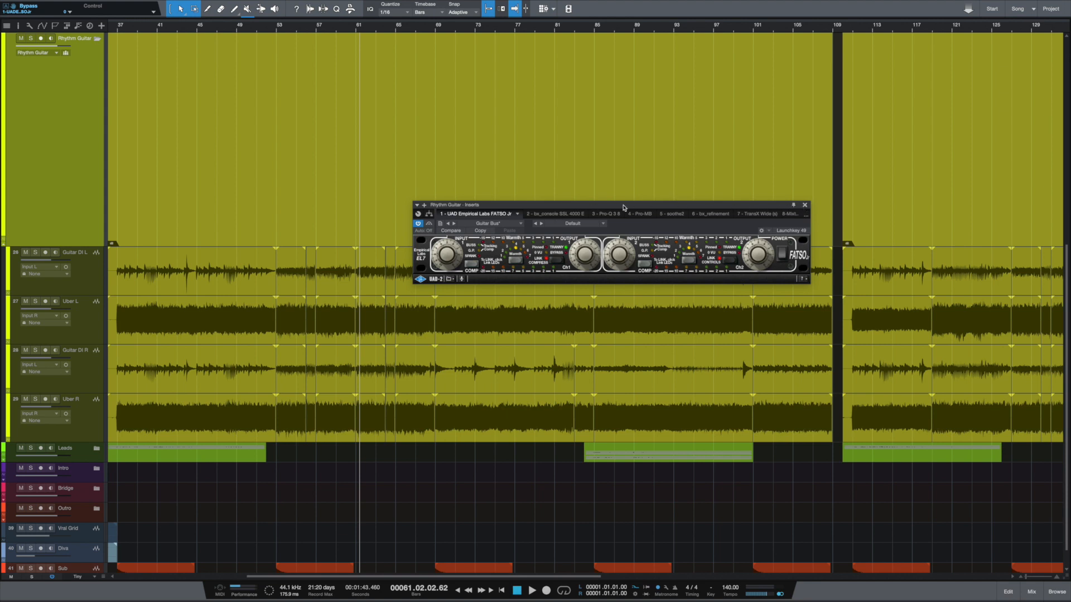
# Compare bx_console SSL 4000 E on the Rhythm Guitar bus bypassed and active during playback, leave it active, and close the plugin
pyautogui.click(569, 214)
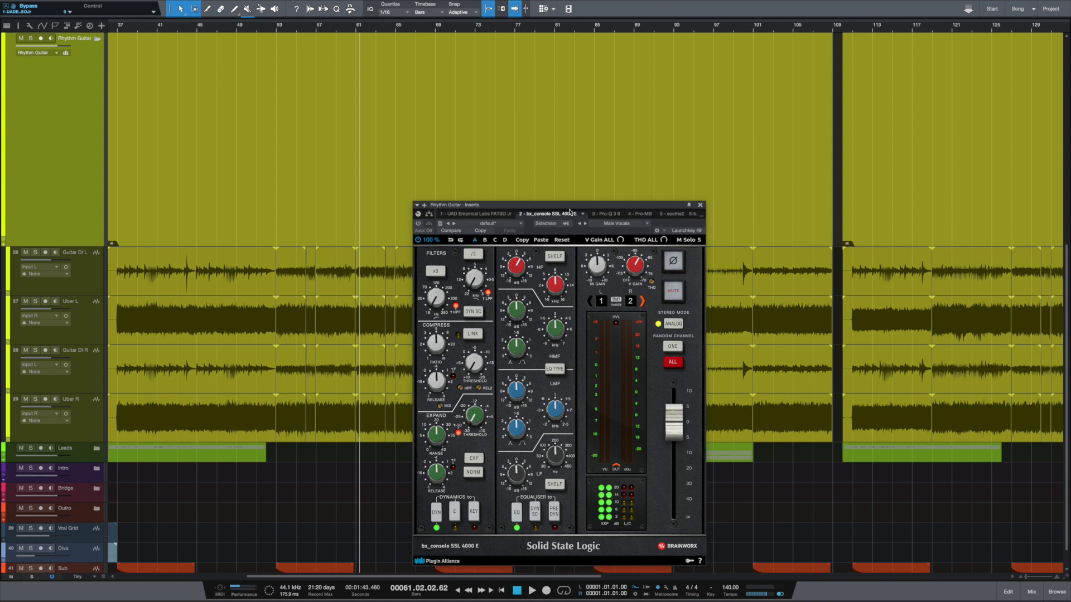
pyautogui.moveTo(579, 196); pyautogui.dragTo(581, 160)
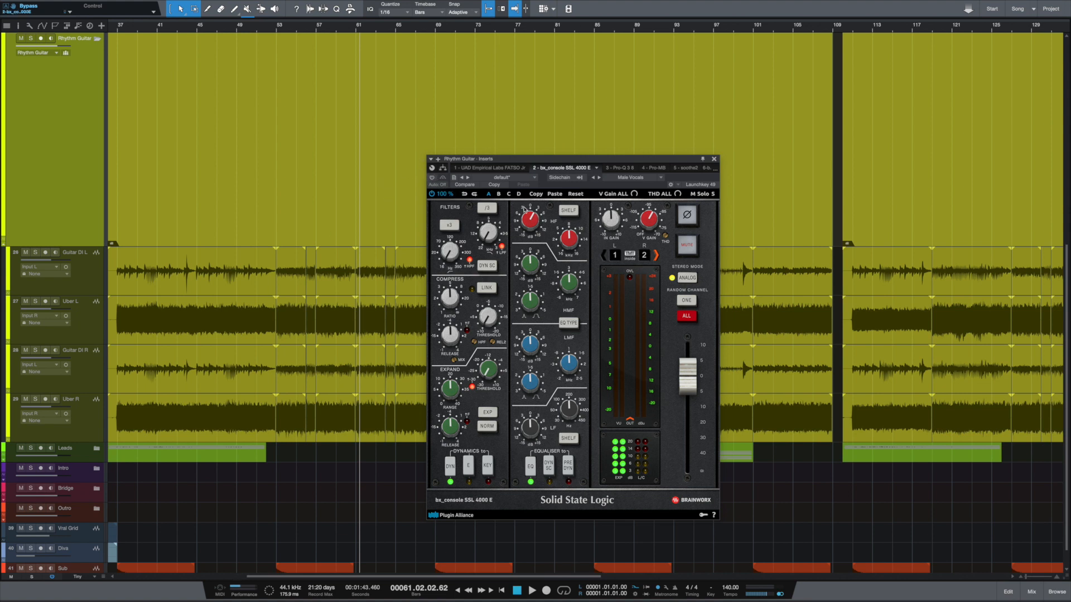
pyautogui.press('space')
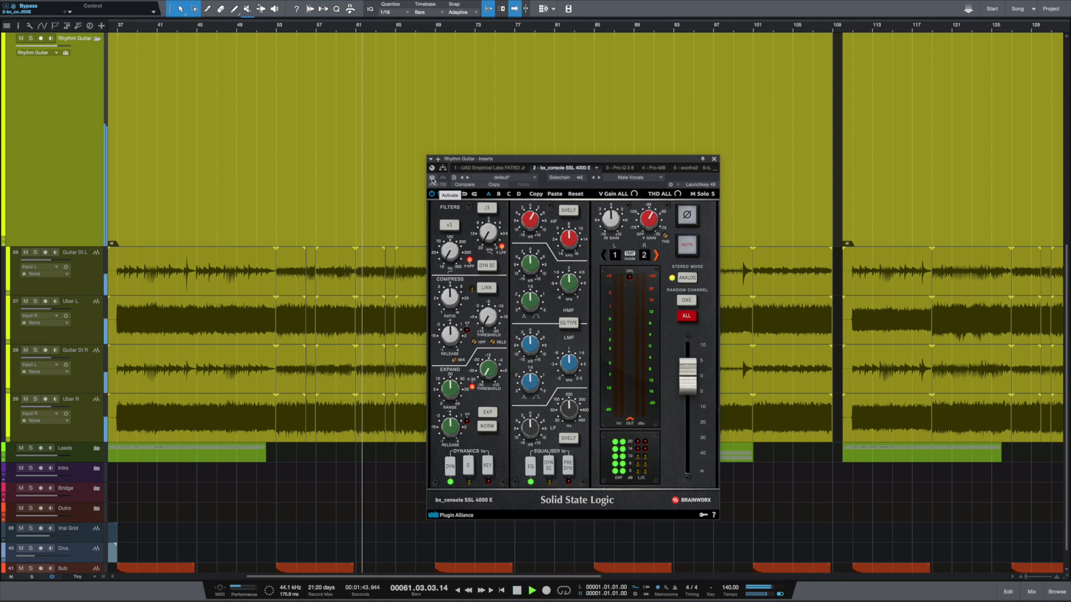
pyautogui.click(433, 178)
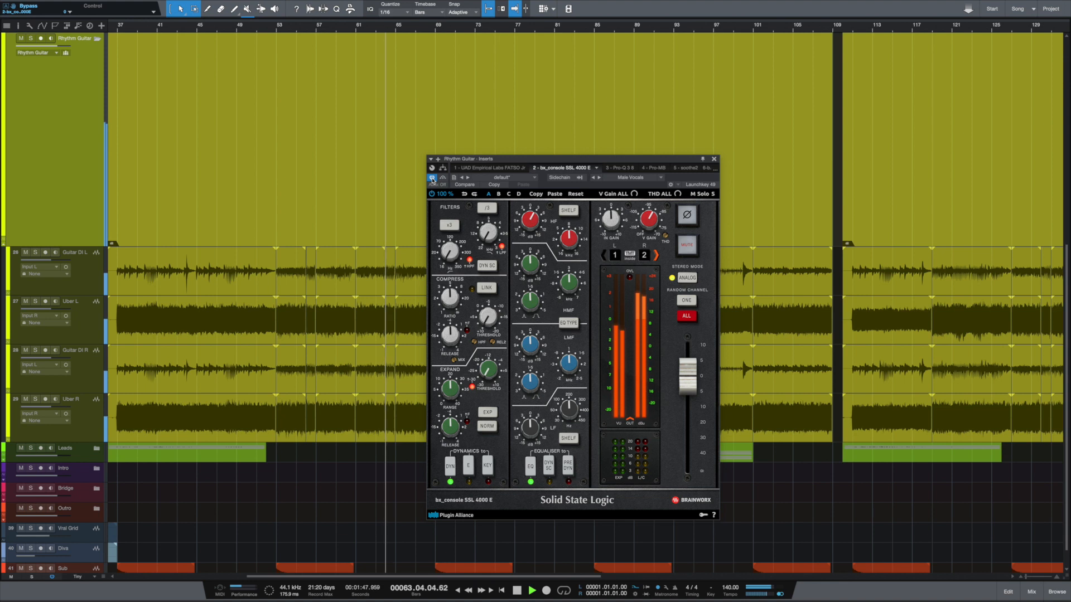
pyautogui.press('space')
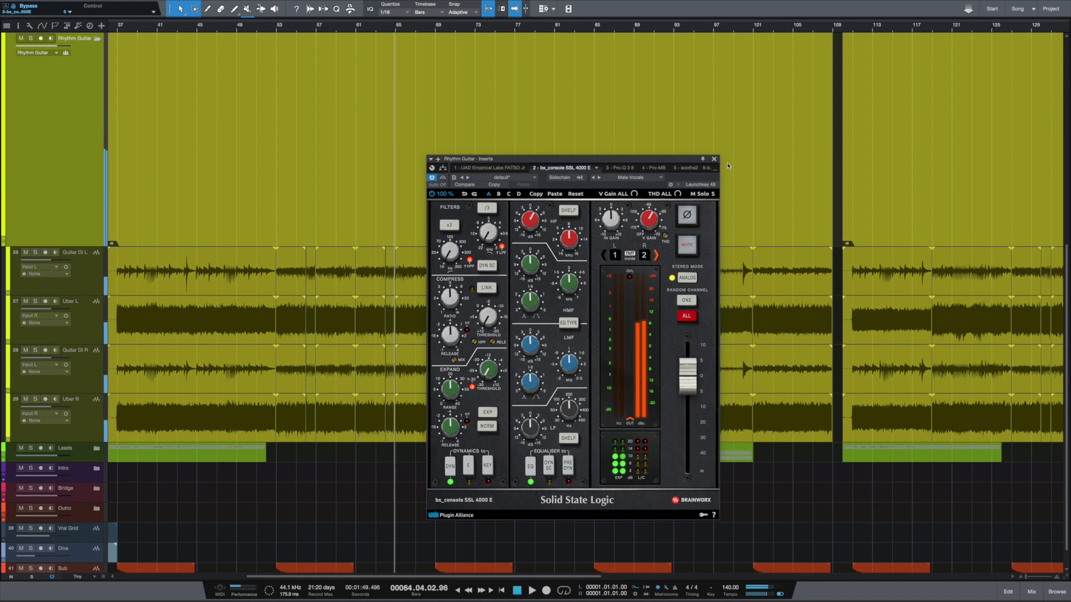
pyautogui.click(714, 159)
# Bring the mixer back and activate Mixtool on the Rhythm Guitar bus
pyautogui.press('F3')
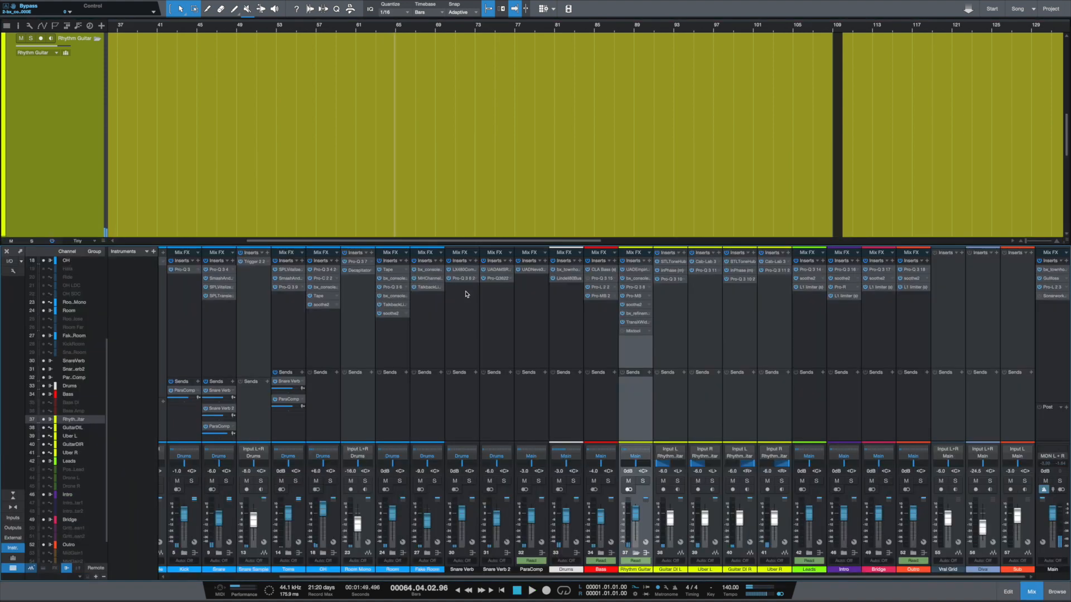
pyautogui.click(637, 334)
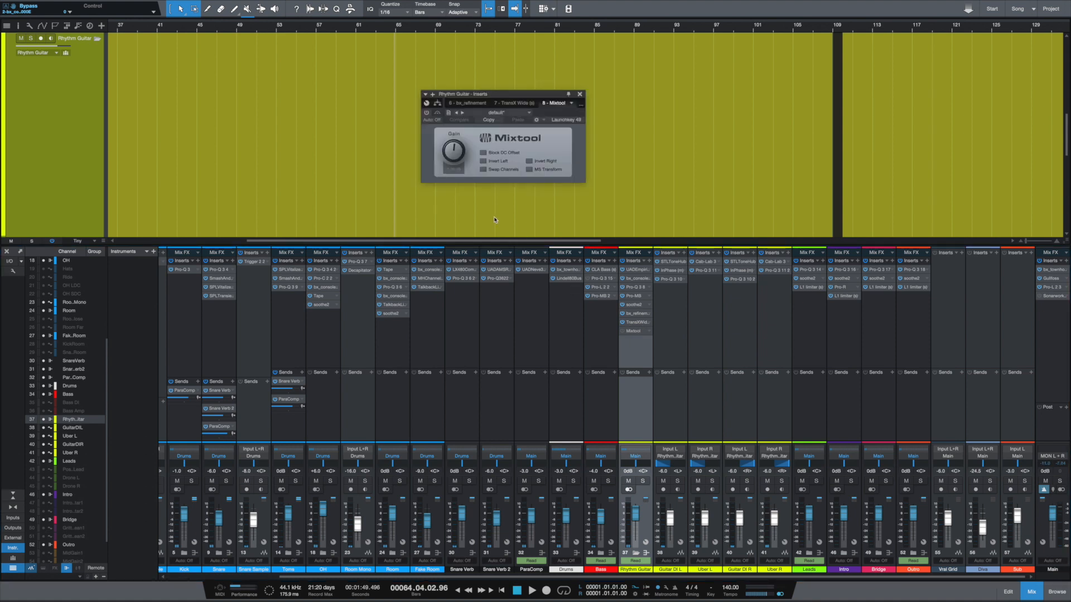
pyautogui.click(427, 113)
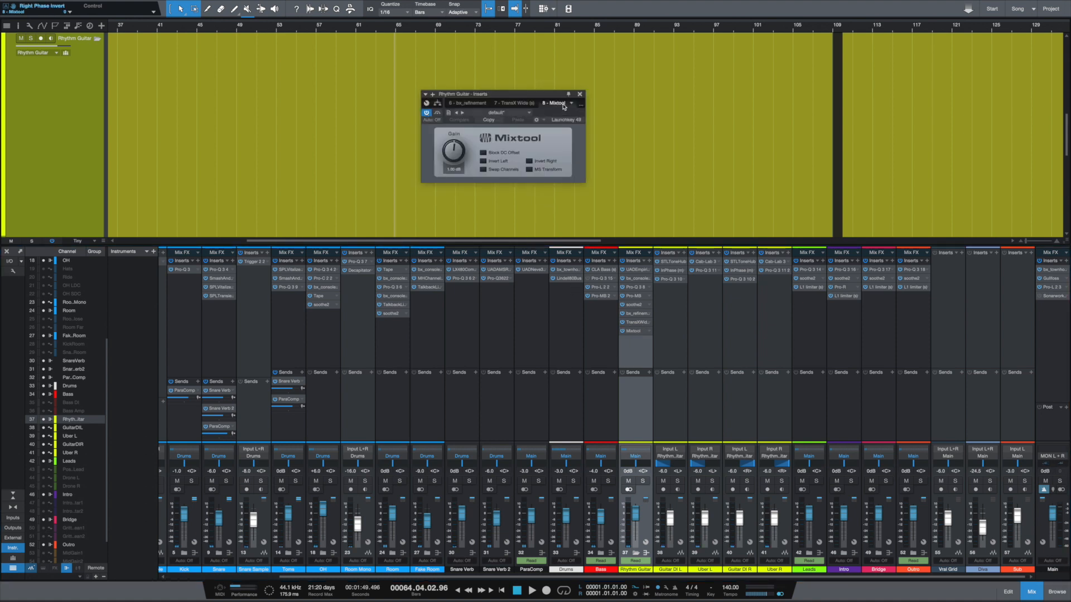
# Close Mixtool, hide the mixer, and play the full mix from bar 64 to bar 71
pyautogui.click(580, 94)
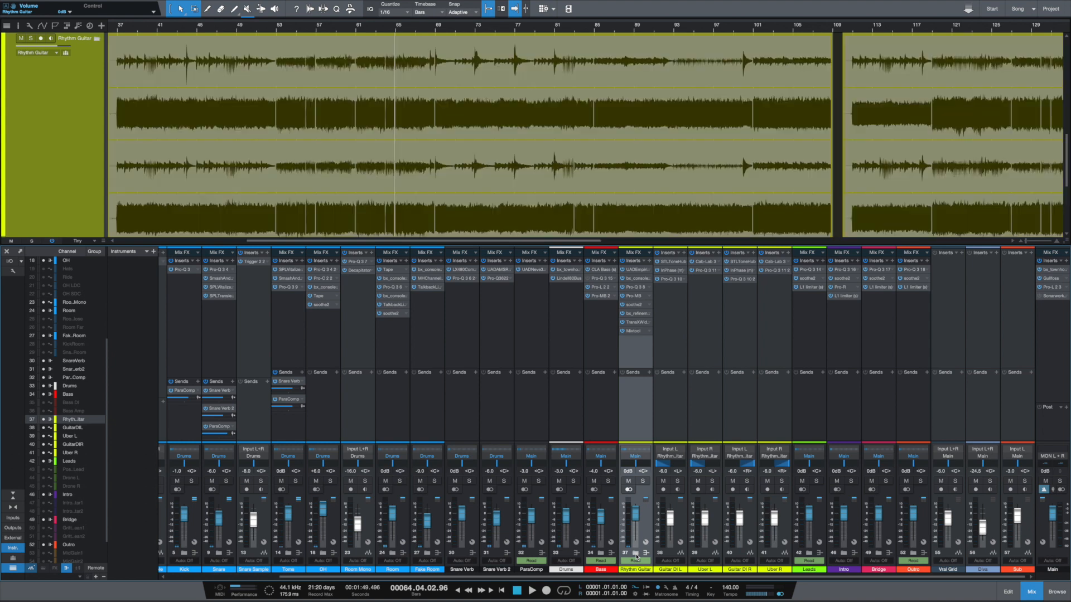
pyautogui.press('F3')
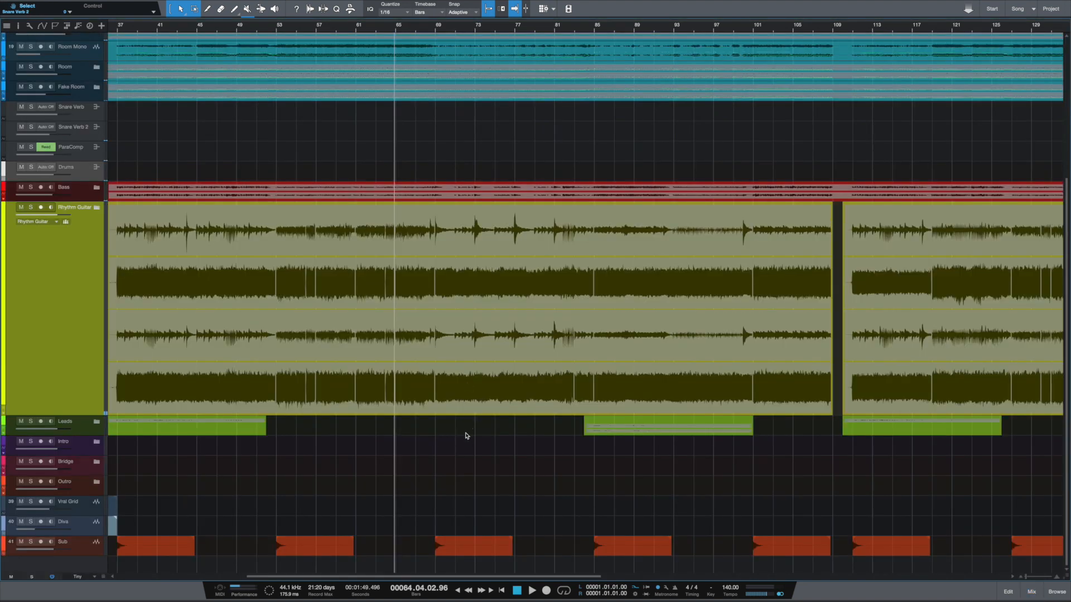
pyautogui.press('space')
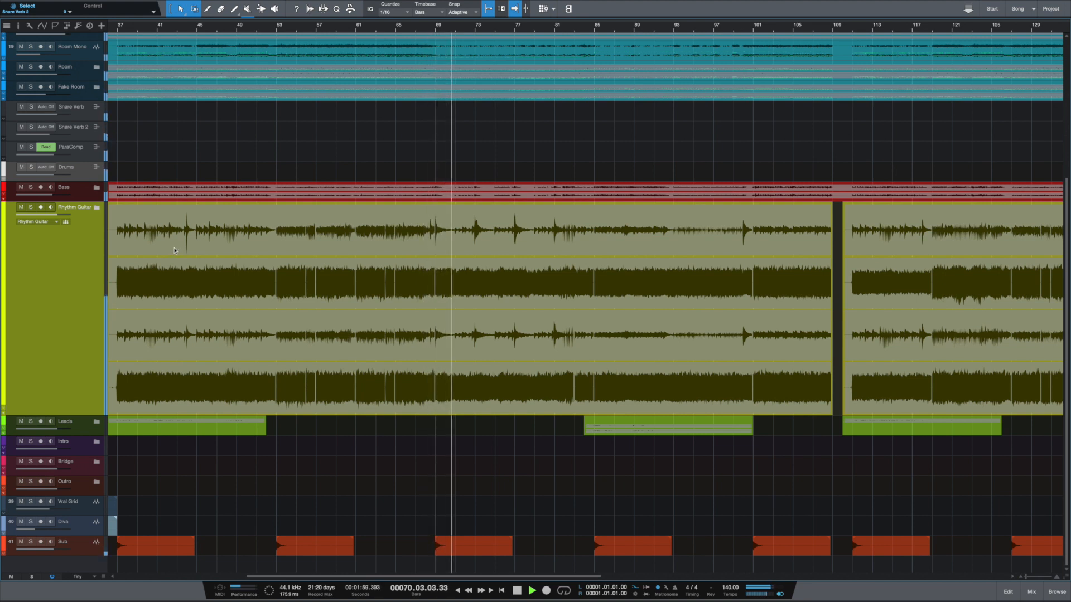
pyautogui.press('space')
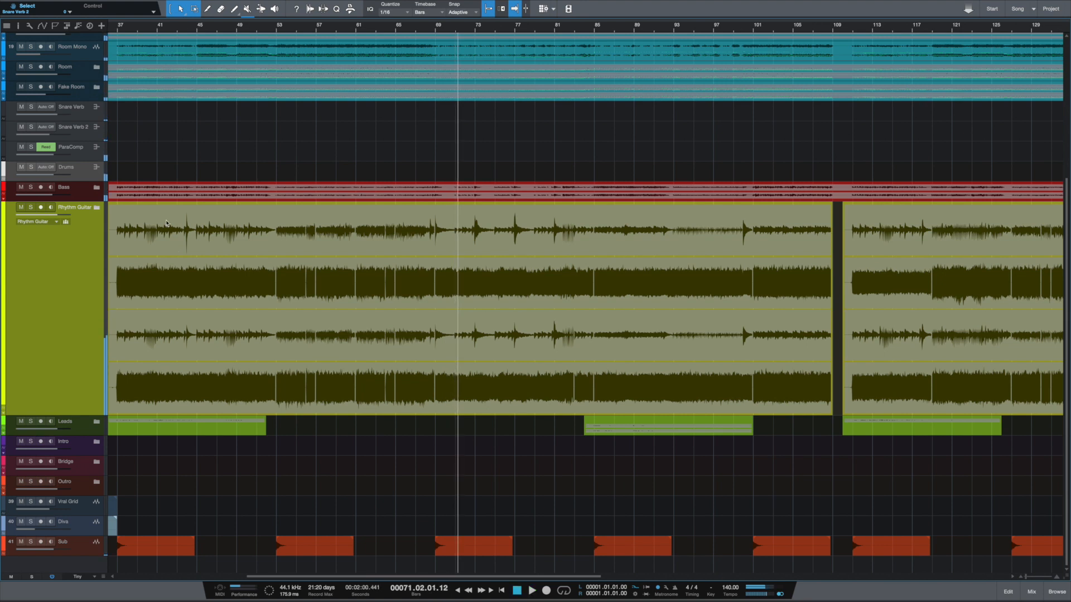
# Zoom the arrangement out to show the whole song across all tracks, with the mixer hidden and every event deselected
pyautogui.press('F3')
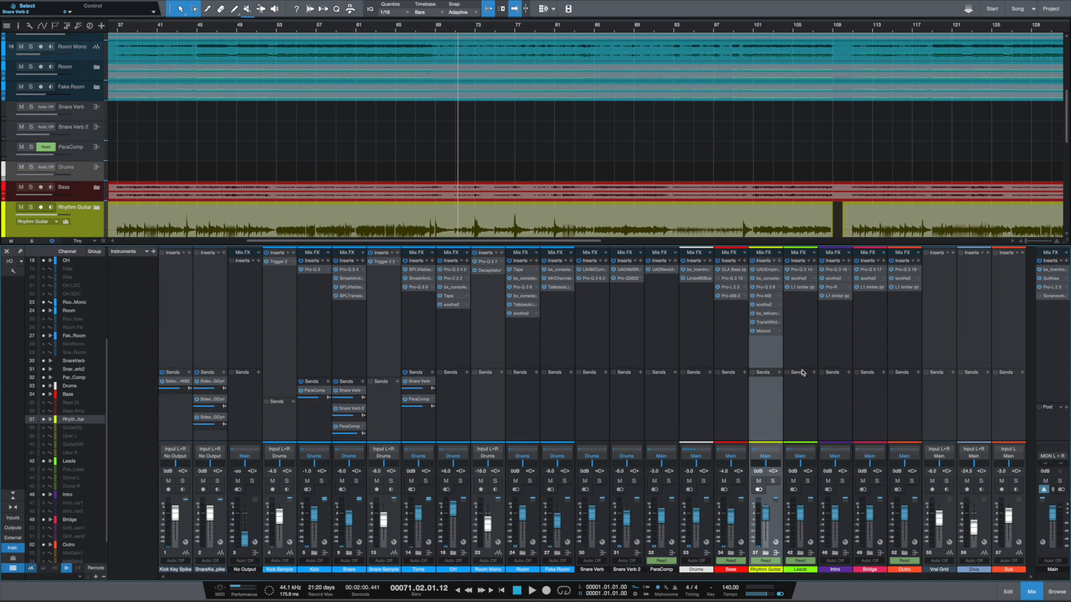
pyautogui.press('F3')
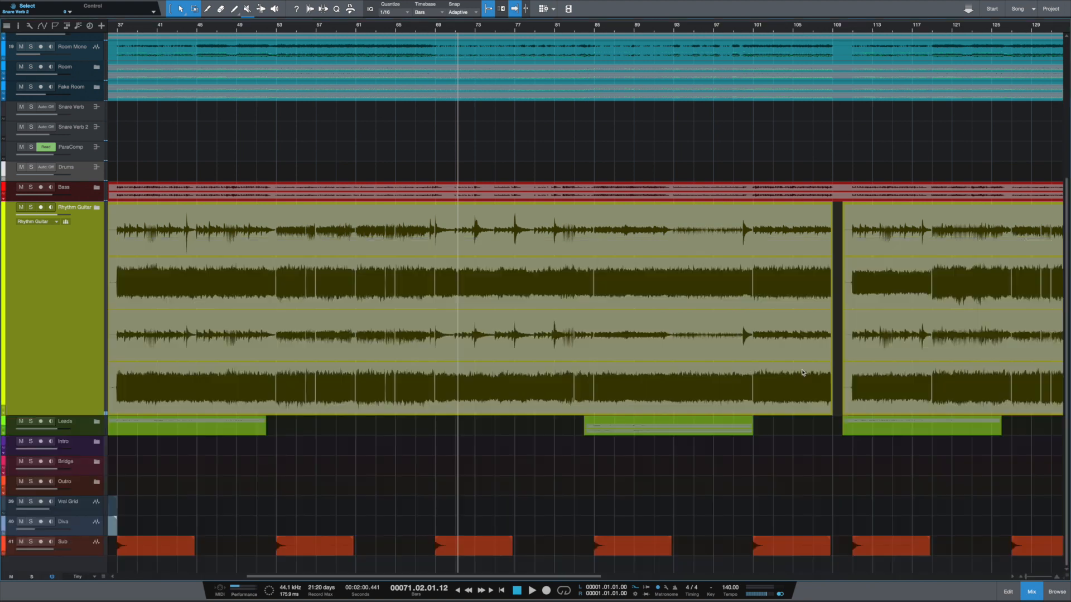
pyautogui.hotkey('shift', 'w')
pyautogui.hotkey('shift', 'e')
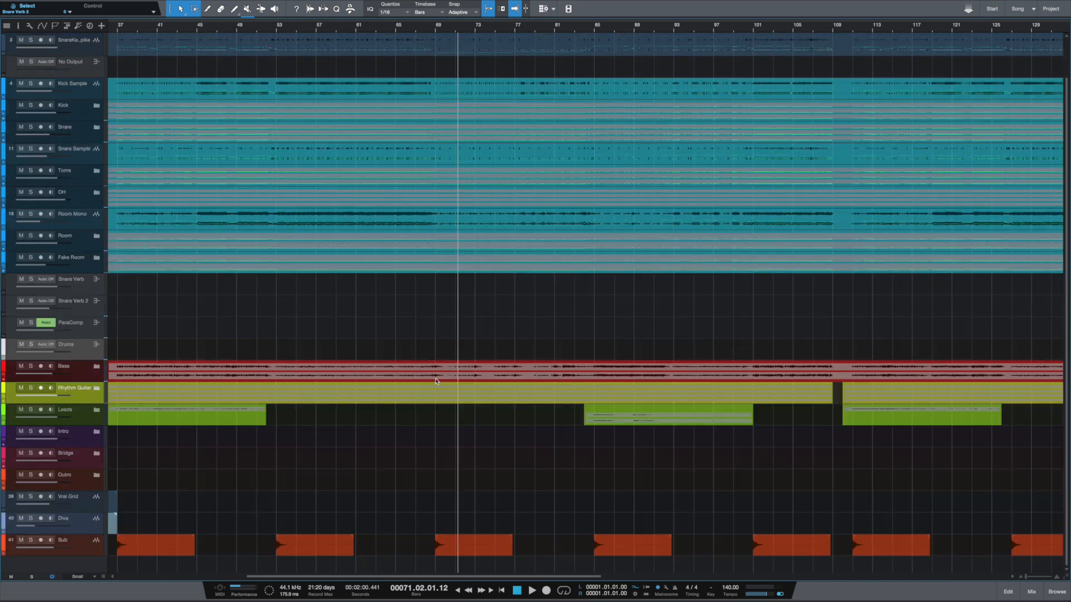
pyautogui.hotkey('shift', 'z')
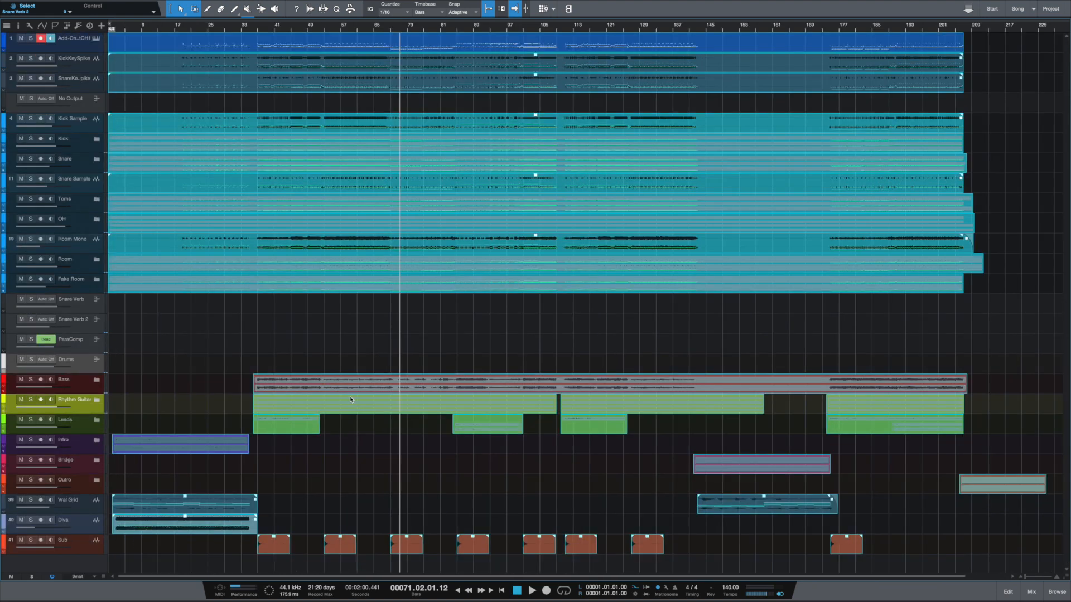
pyautogui.click(344, 452)
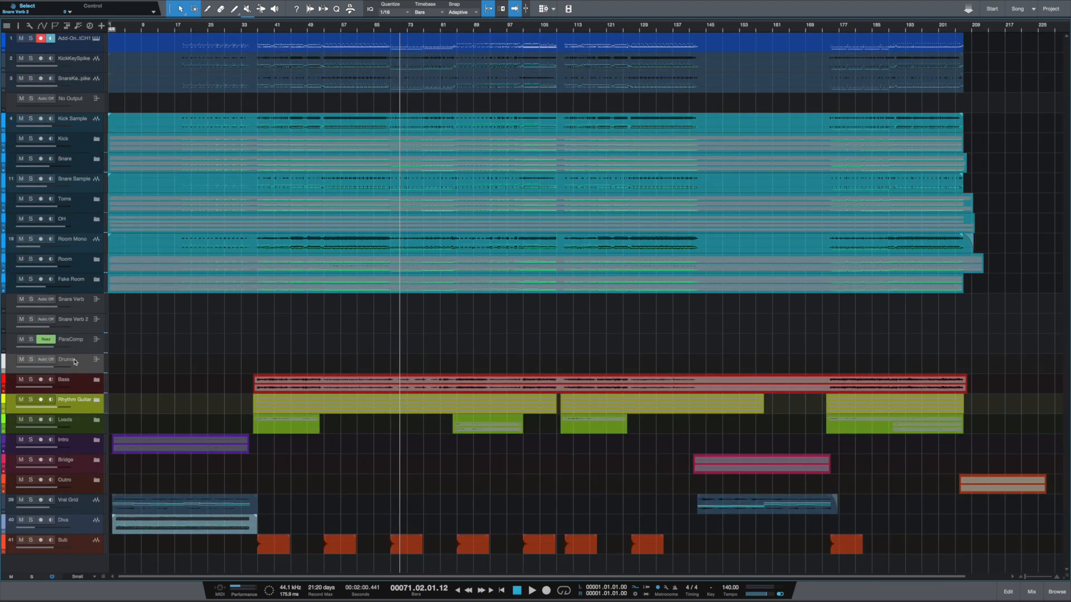
# Solo the Drums bus from bar 71, add ParaComp to the solo during playback, and end the audition with the drums unsoloed
pyautogui.click(34, 361)
pyautogui.press('space')
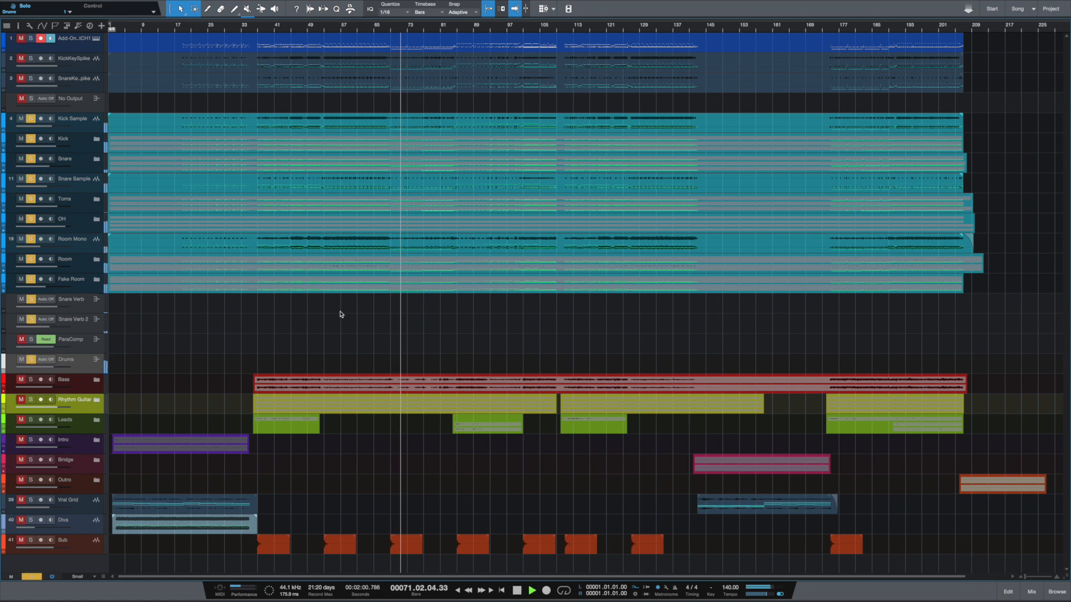
pyautogui.click(30, 340)
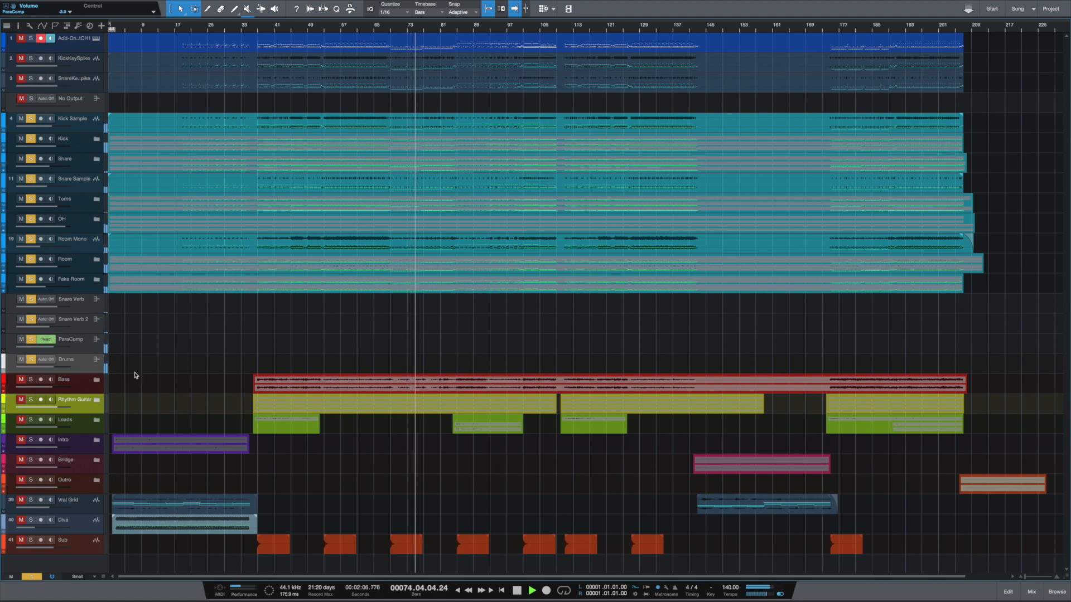
pyautogui.press('space')
pyautogui.click(30, 359)
# Solo the Bass track to audition it up to bar 79, stop playback, and unsolo it
pyautogui.click(32, 380)
pyautogui.press('space')
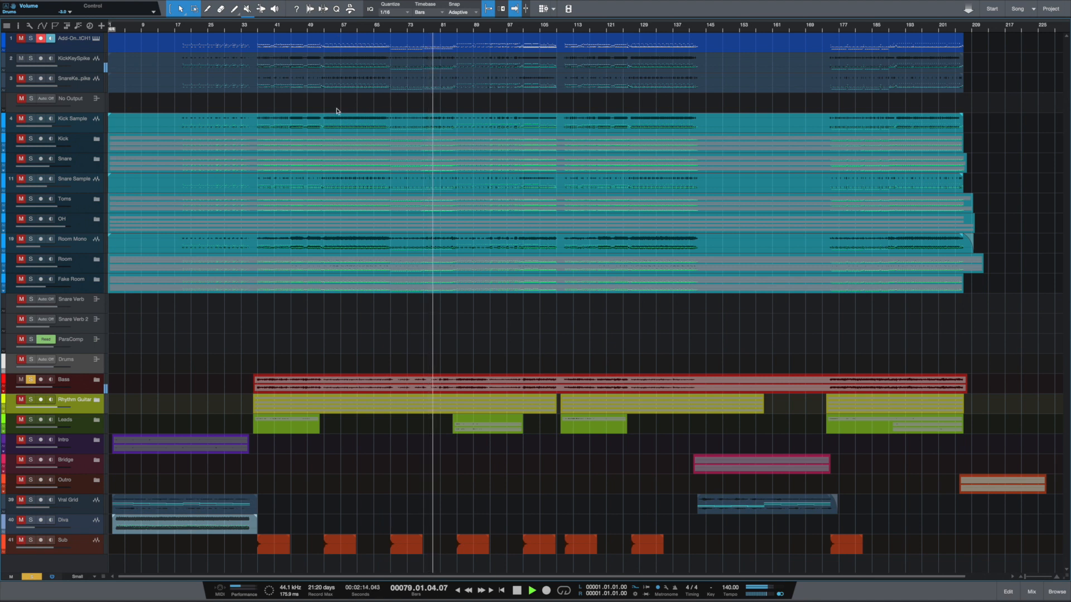
pyautogui.press('space')
pyautogui.click(32, 380)
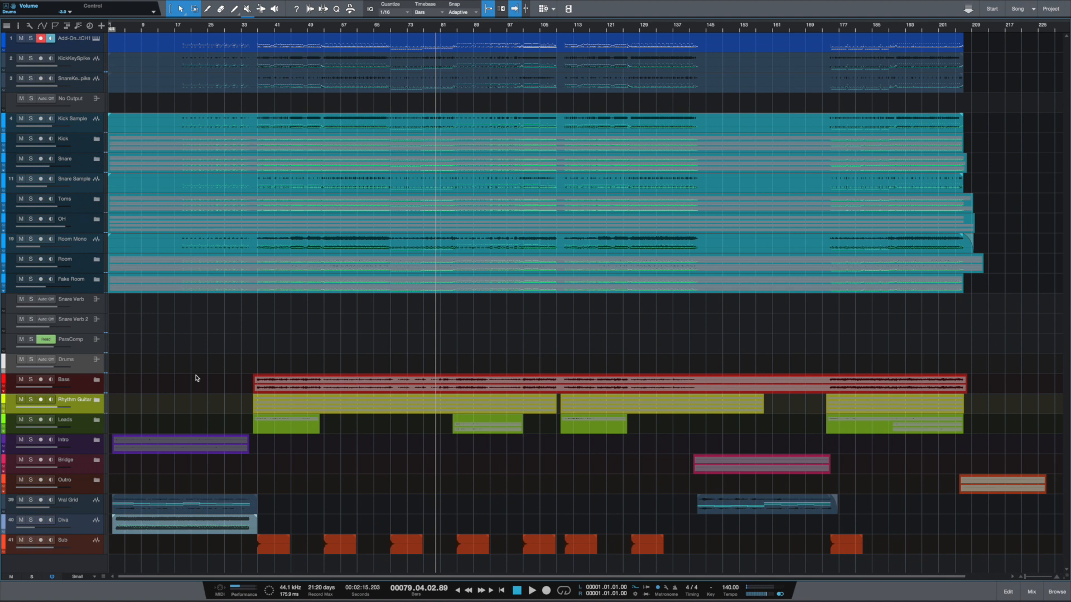